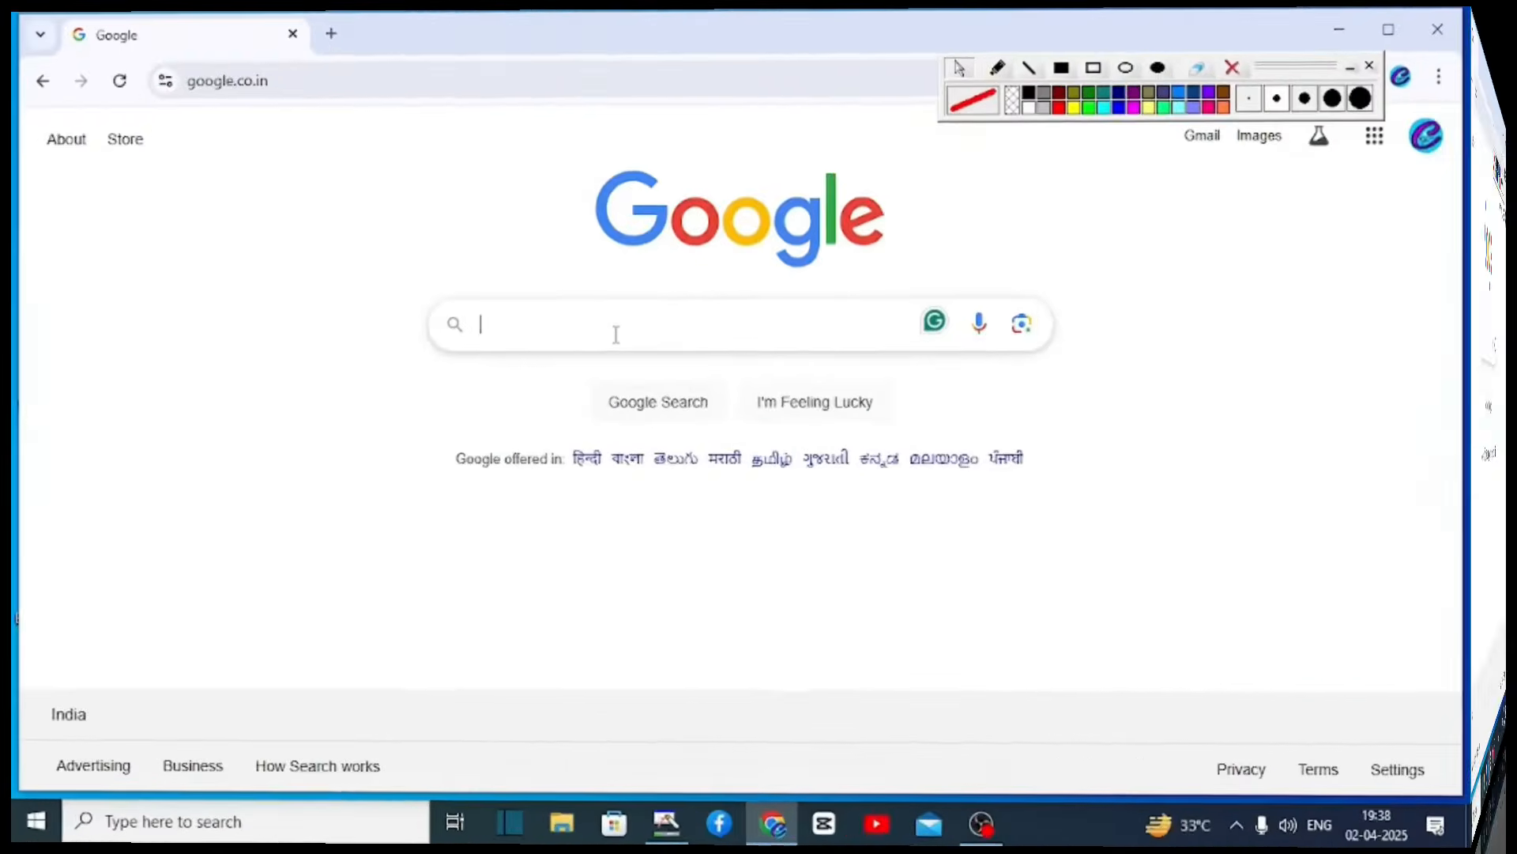
- Search Google for "pmvvy online login" and outline the PMMVYsoft MIS login result with a red rectangle
{"action": "type", "text": "p"}
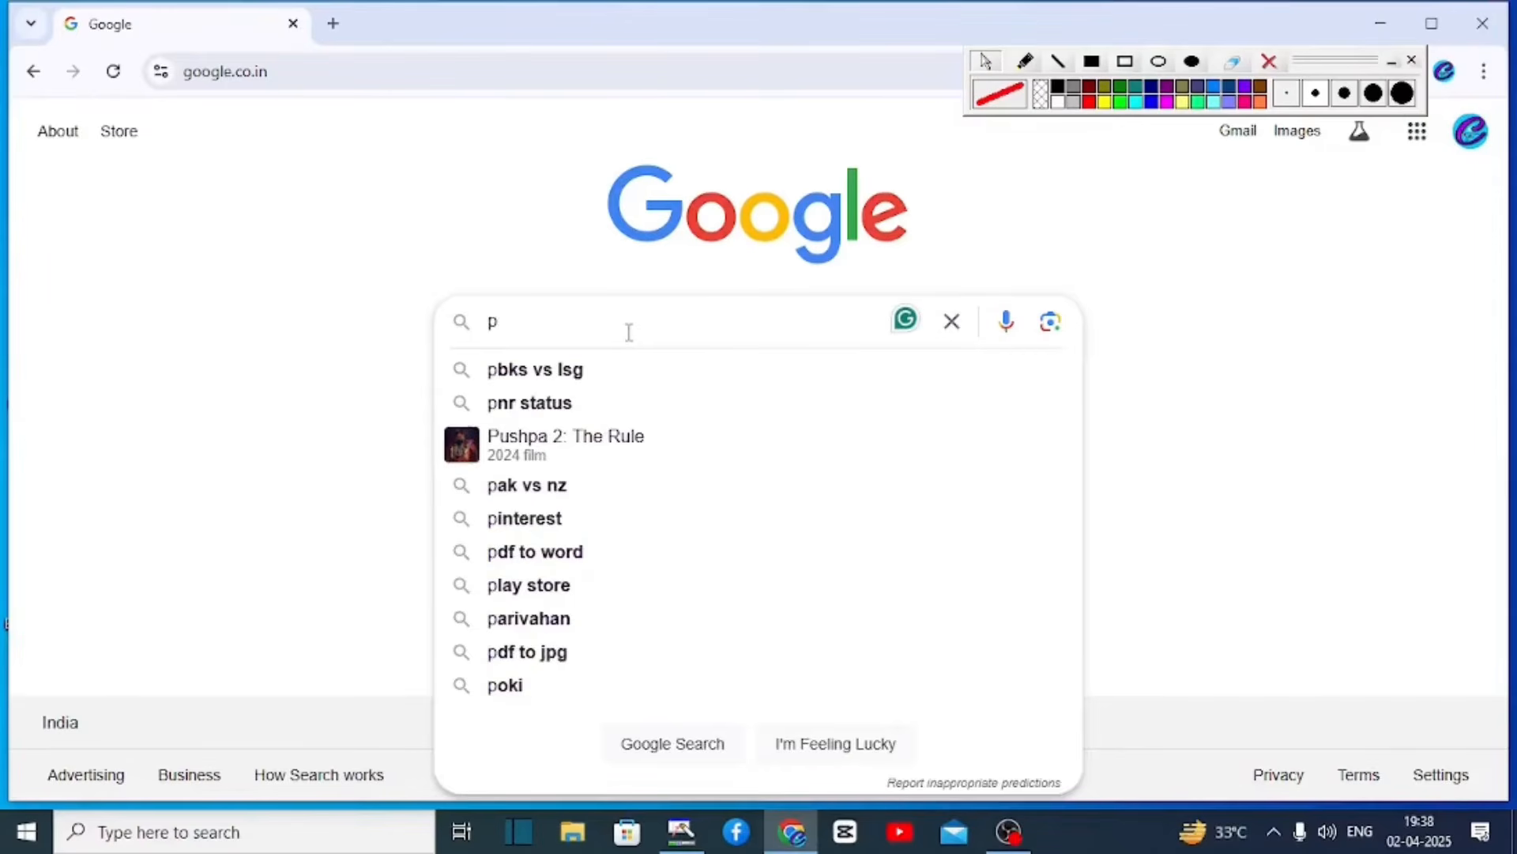
{"action": "type", "text": "mvv"}
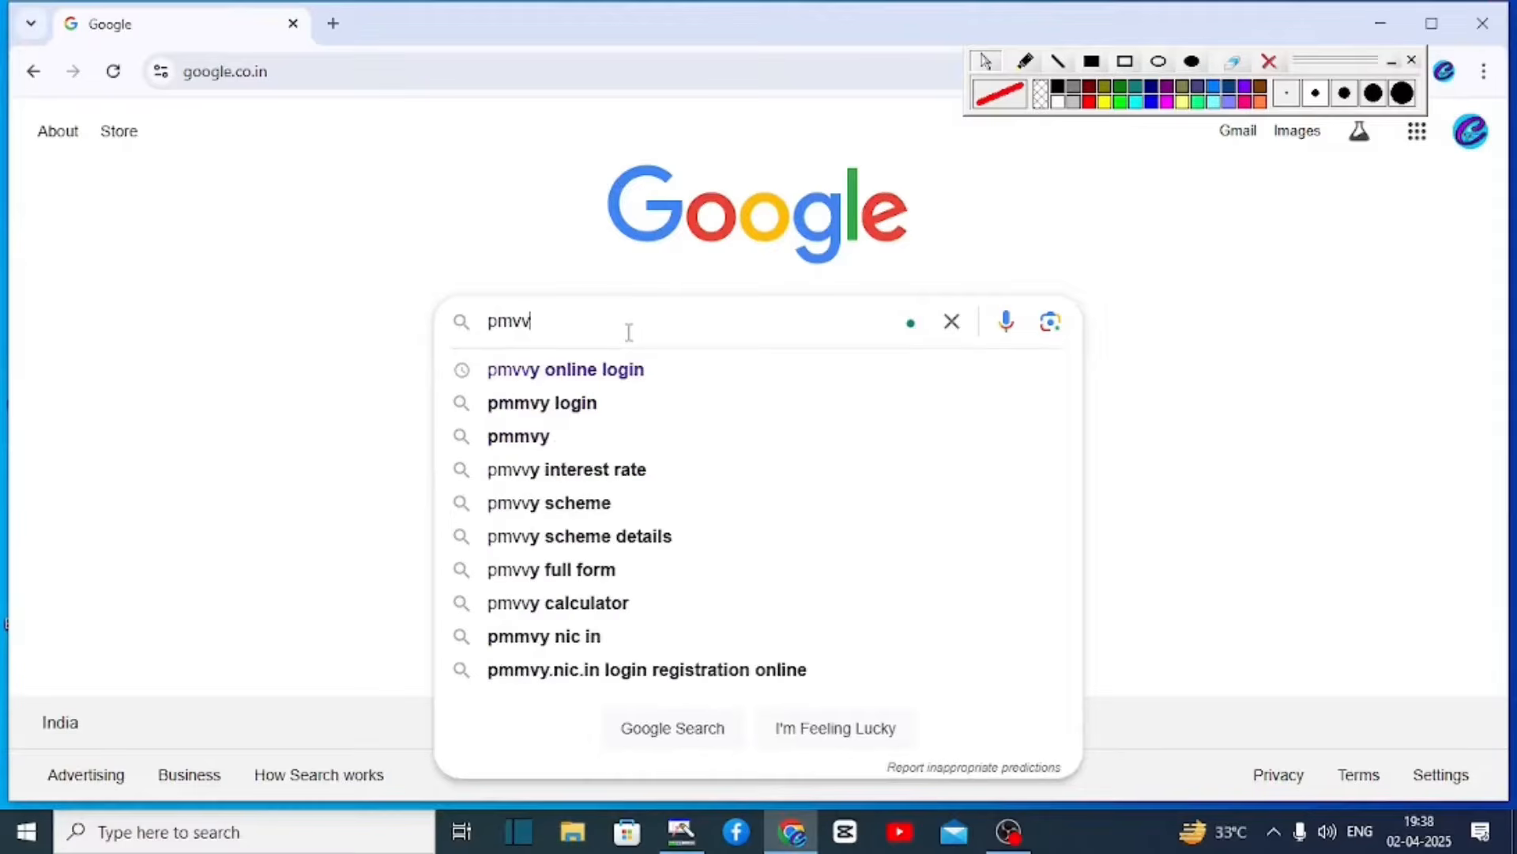
{"action": "left_click", "coordinate": [623, 373]}
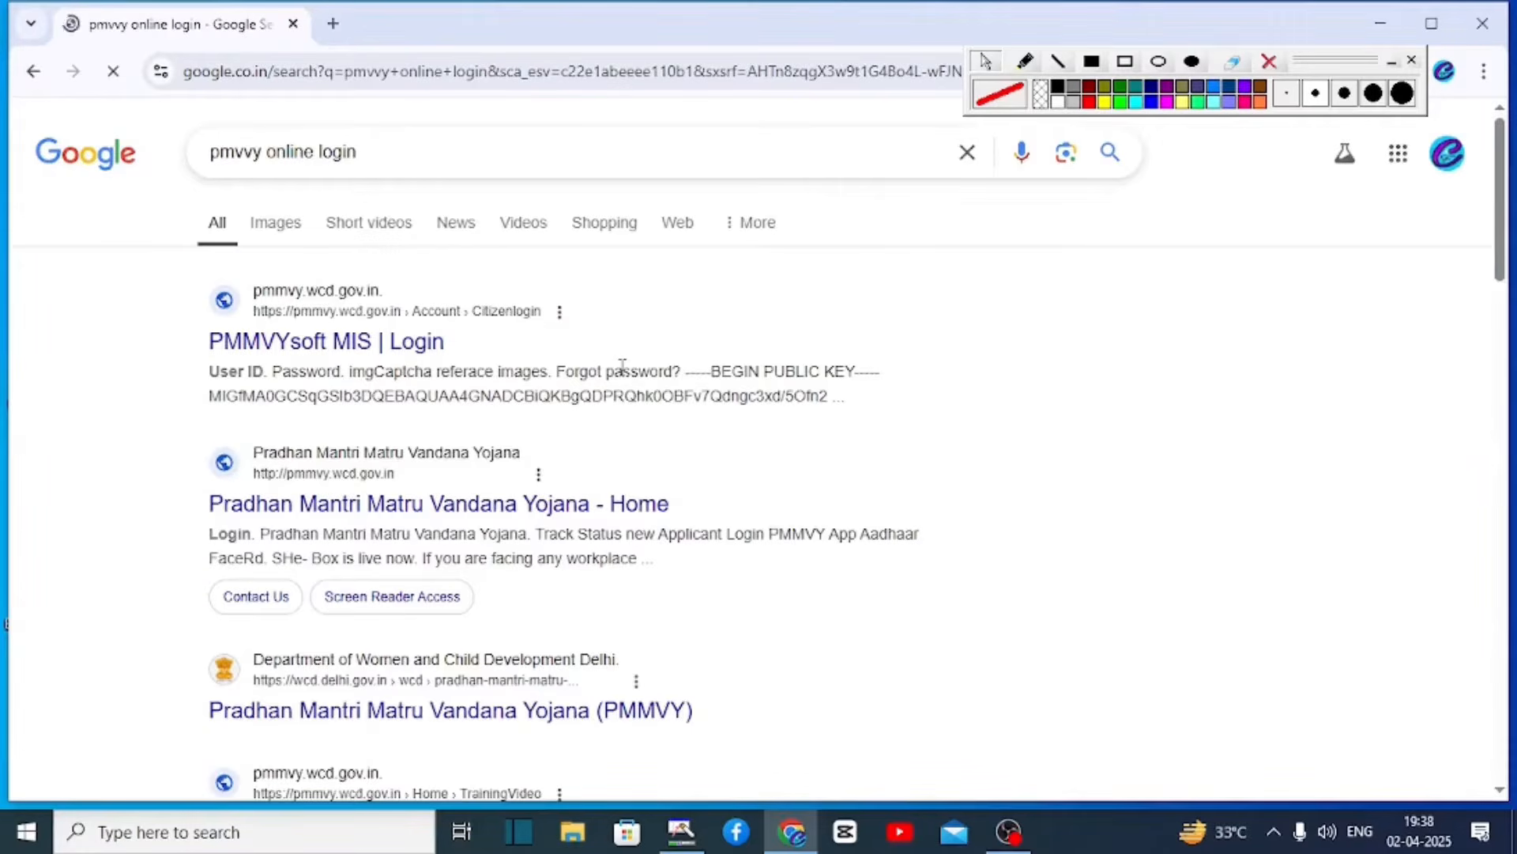
{"action": "left_click", "coordinate": [1124, 60]}
{"action": "mouse_move", "coordinate": [173, 259]}
{"action": "left_mouse_down"}
{"action": "mouse_move", "coordinate": [519, 415]}
{"action": "mouse_move", "coordinate": [572, 414]}
{"action": "left_mouse_up"}
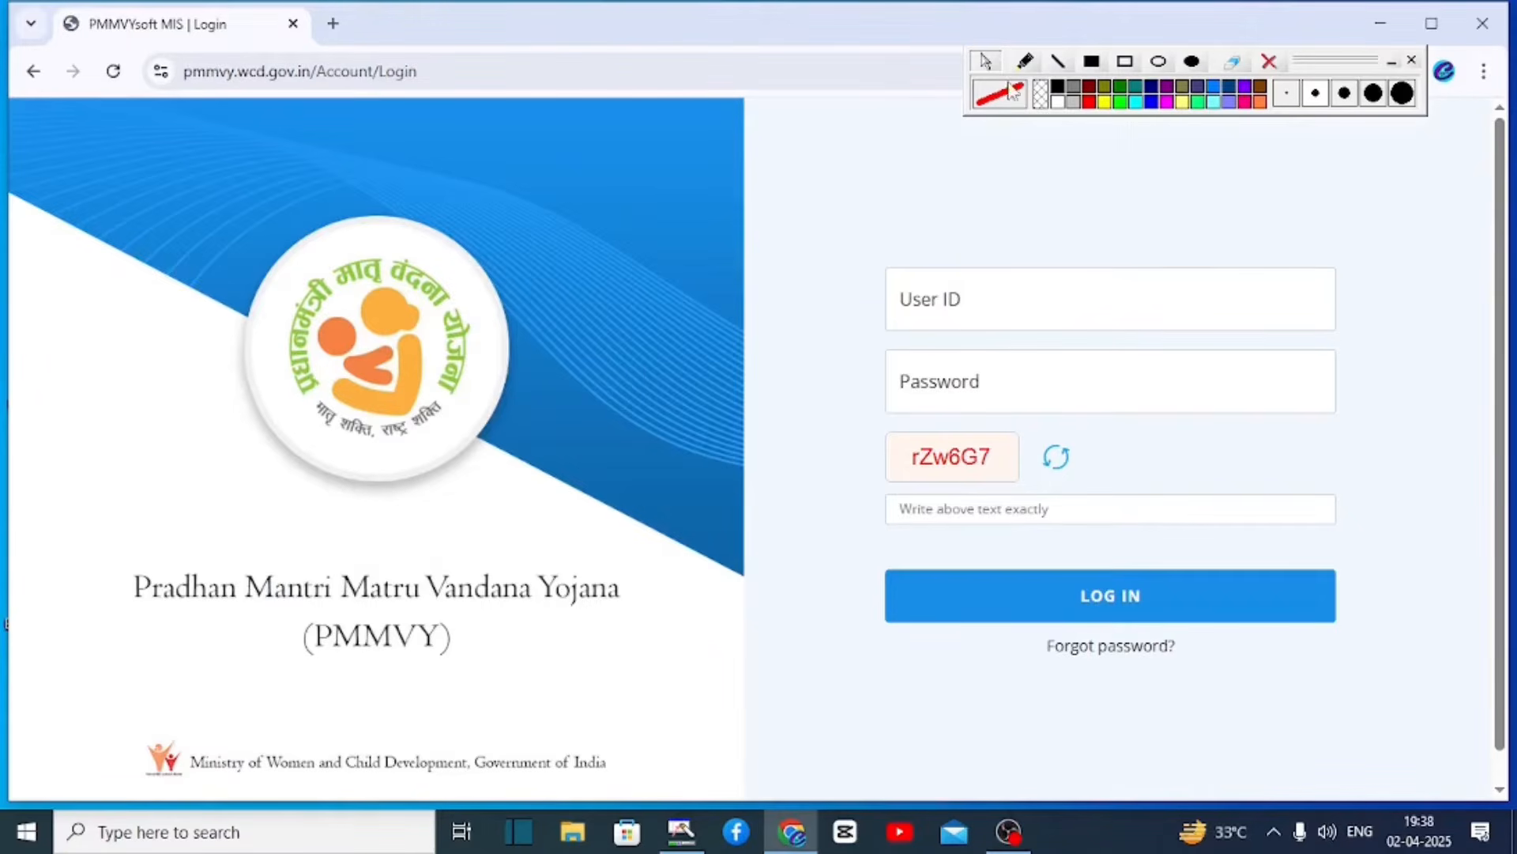
- Outline the User ID field, the Password field, and the captcha entry with the Log In button using red rectangles
{"action": "left_click", "coordinate": [1125, 62]}
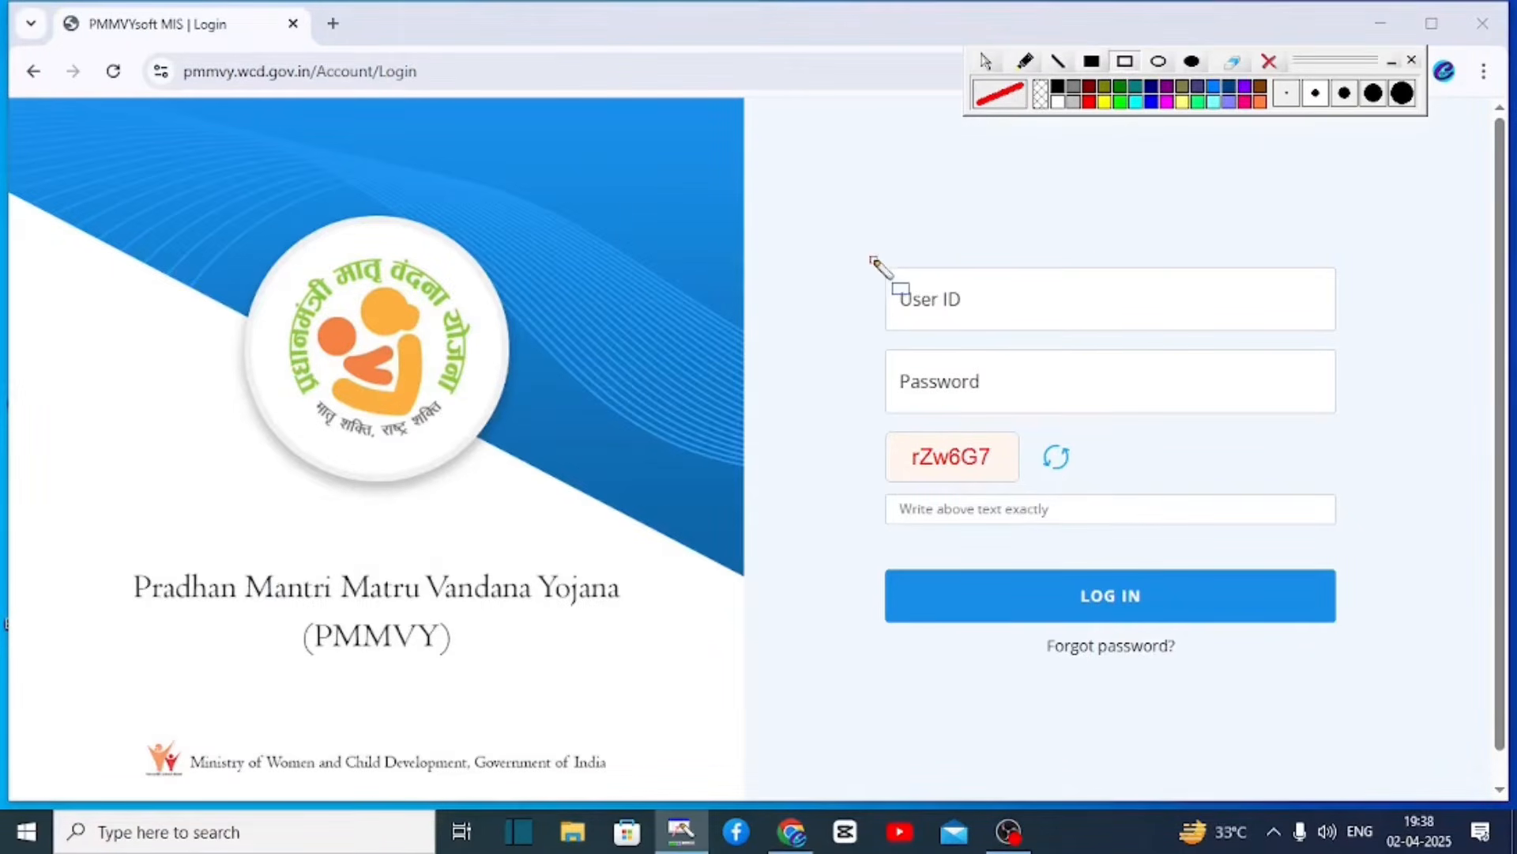
{"action": "left_click_drag", "start_coordinate": [872, 259], "coordinate": [1104, 329]}
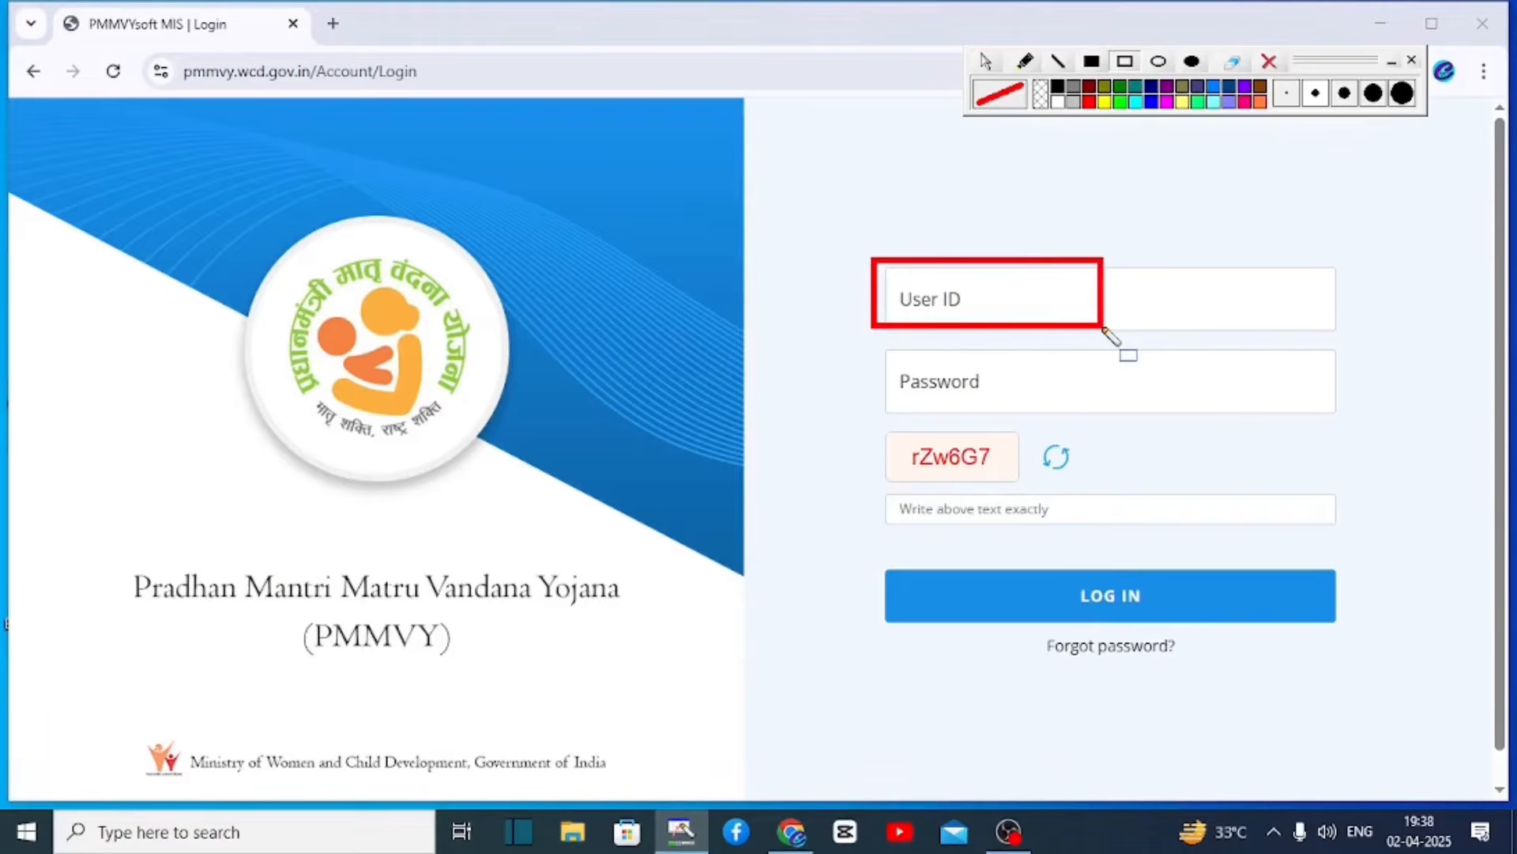
{"action": "mouse_move", "coordinate": [865, 345]}
{"action": "left_mouse_down"}
{"action": "mouse_move", "coordinate": [1006, 400]}
{"action": "mouse_move", "coordinate": [1093, 411]}
{"action": "left_mouse_up"}
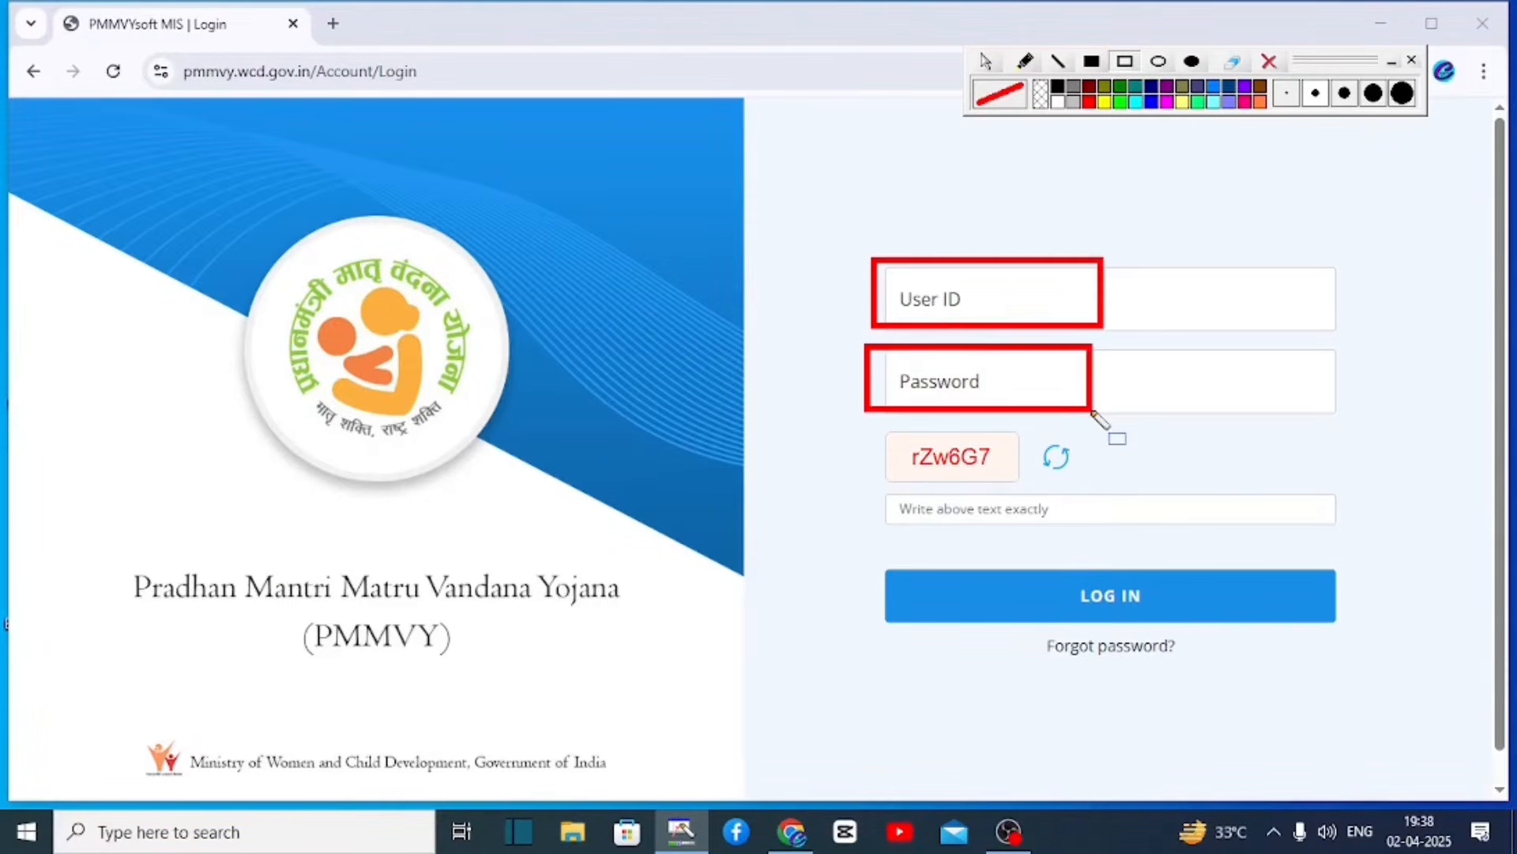
{"action": "mouse_move", "coordinate": [878, 488]}
{"action": "left_mouse_down"}
{"action": "mouse_move", "coordinate": [1058, 523]}
{"action": "mouse_move", "coordinate": [1161, 620]}
{"action": "left_mouse_up"}
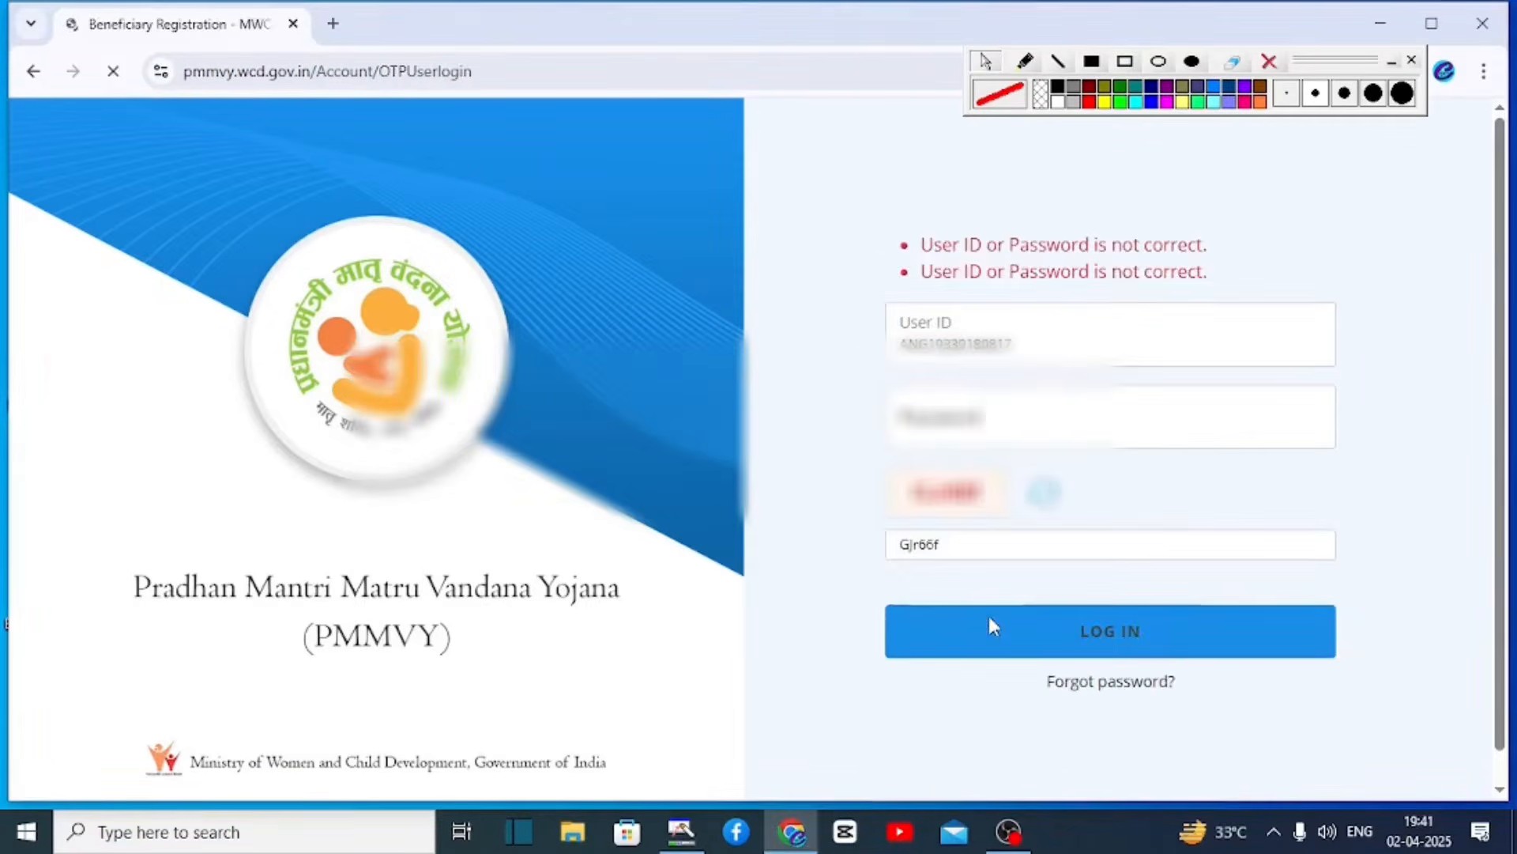
- Submit the filled-in PMMVY login form and verify the user ID to request the OTP
{"action": "left_click", "coordinate": [989, 615]}
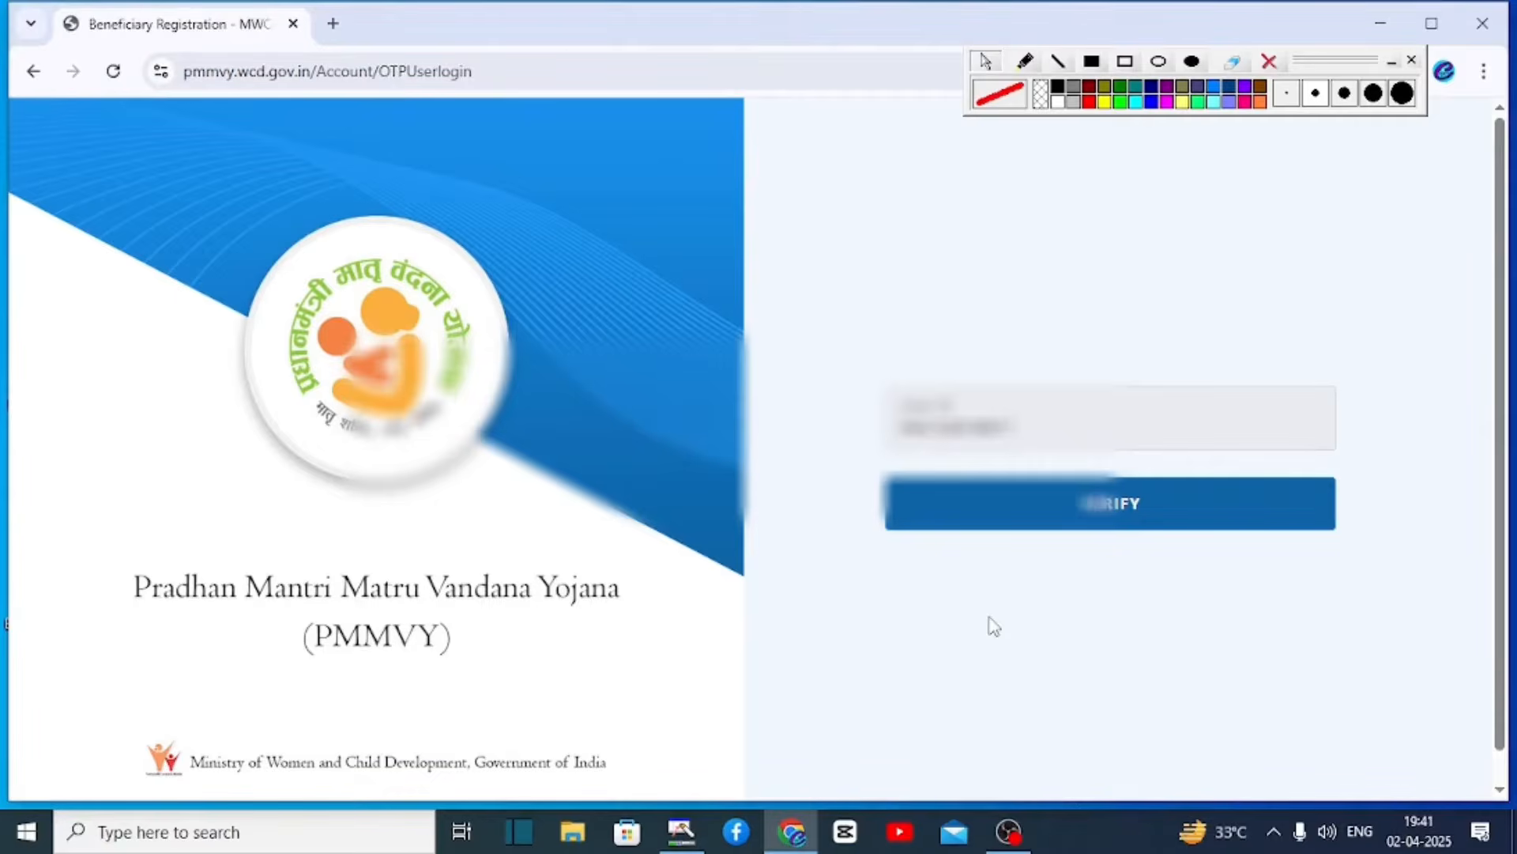
{"action": "left_click", "coordinate": [1060, 501]}
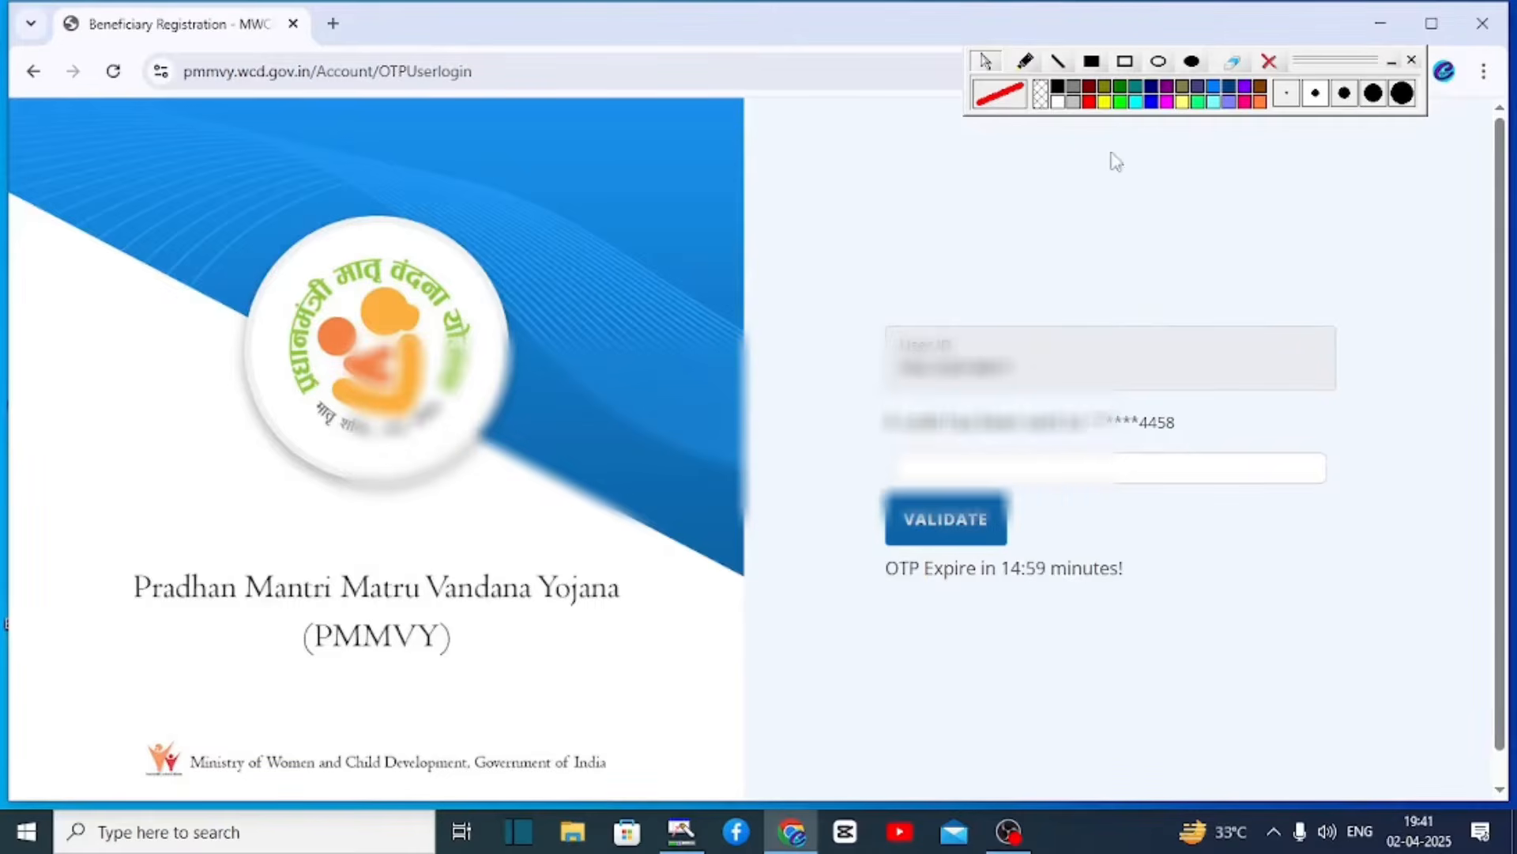
- Outline the OTP entry field and the Validate button with red rectangles
{"action": "left_click", "coordinate": [1125, 62]}
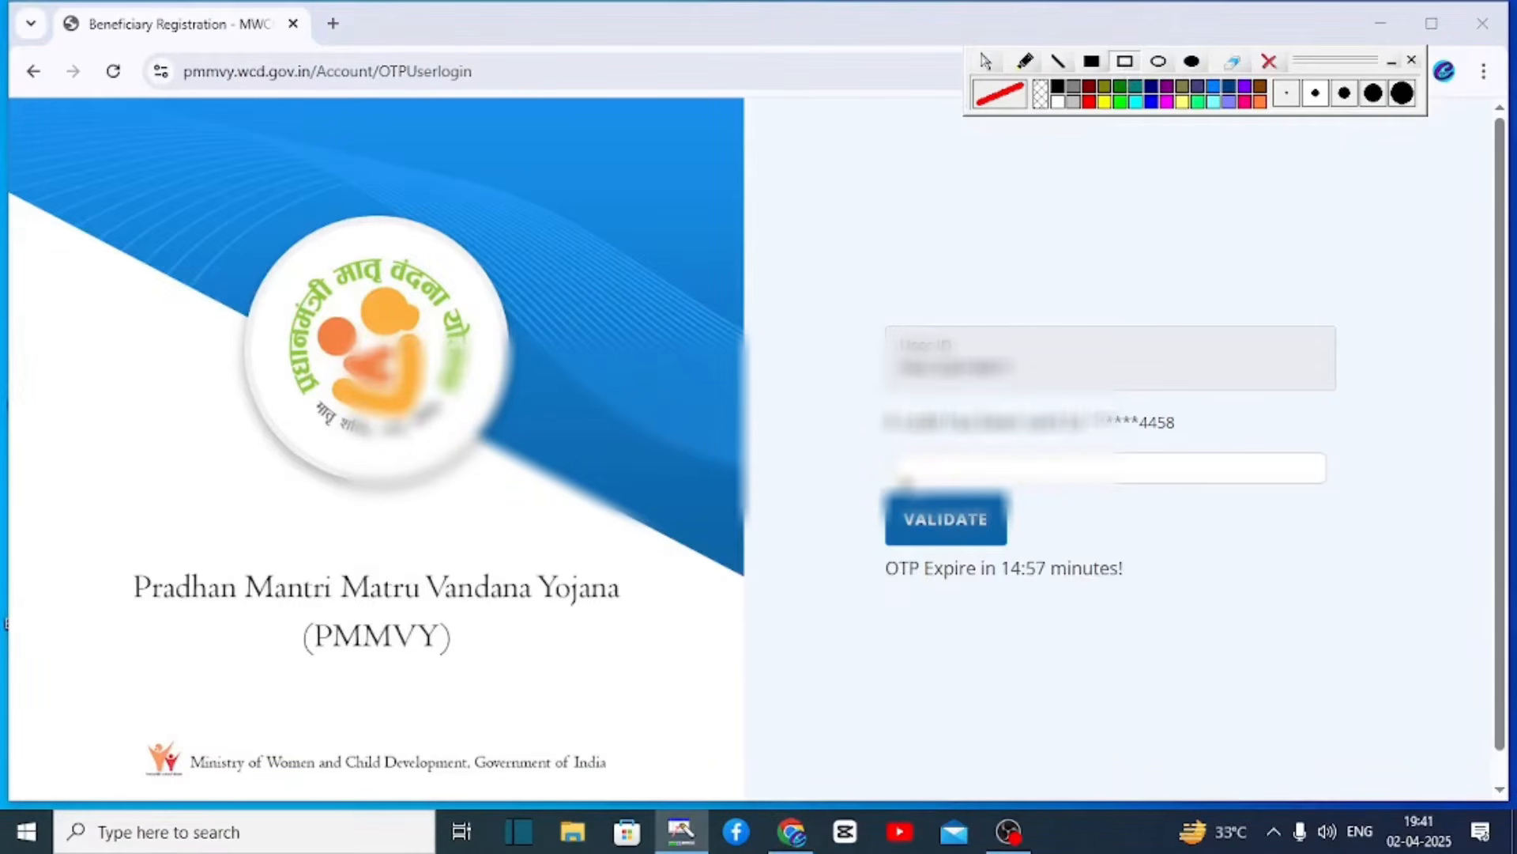
{"action": "left_click_drag", "start_coordinate": [889, 437], "coordinate": [1019, 480]}
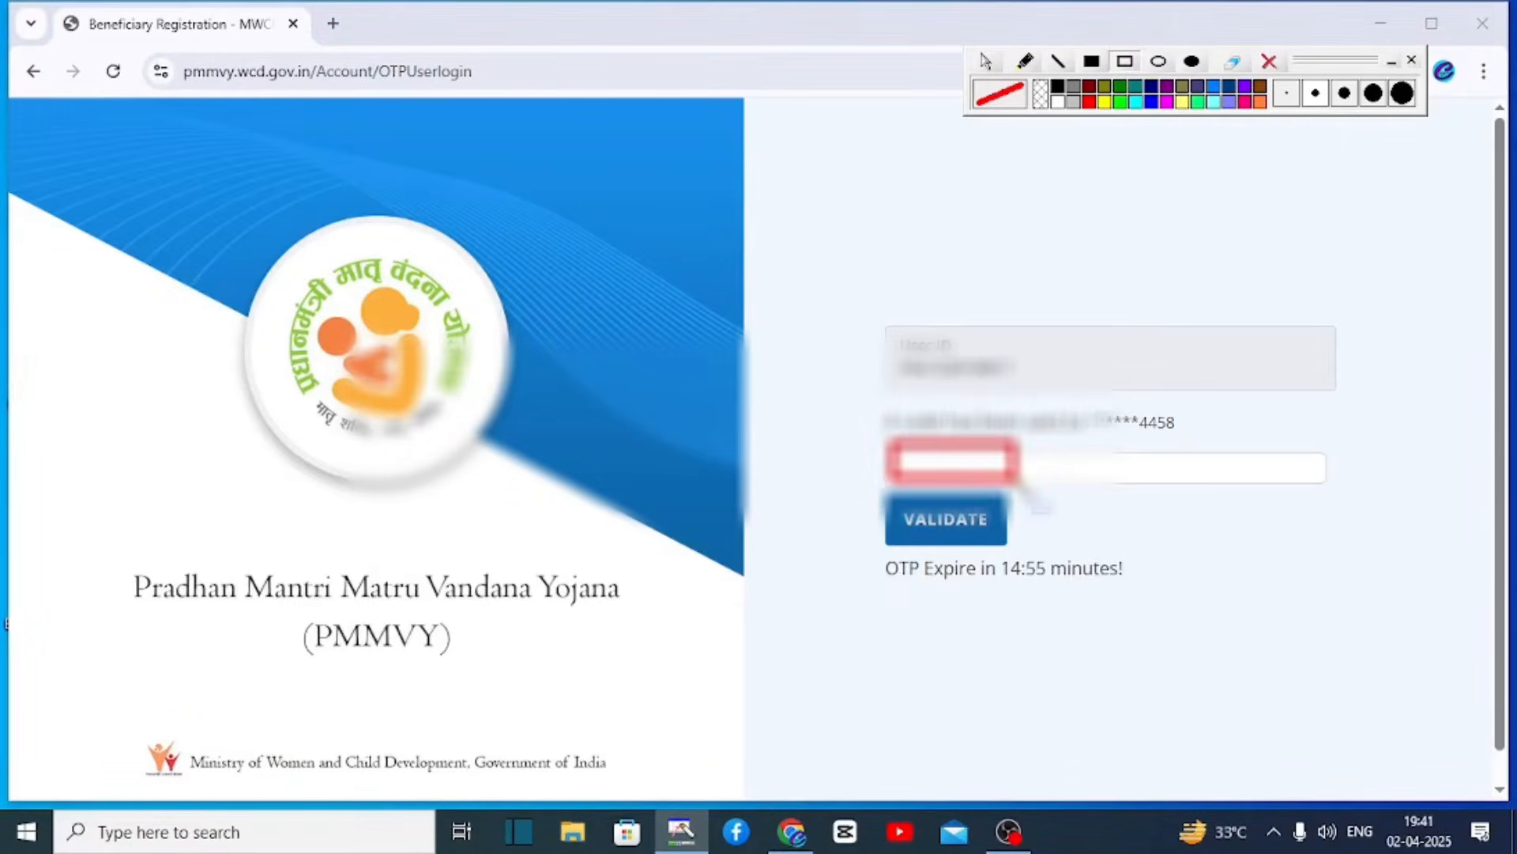
{"action": "left_click_drag", "start_coordinate": [880, 495], "coordinate": [1005, 542]}
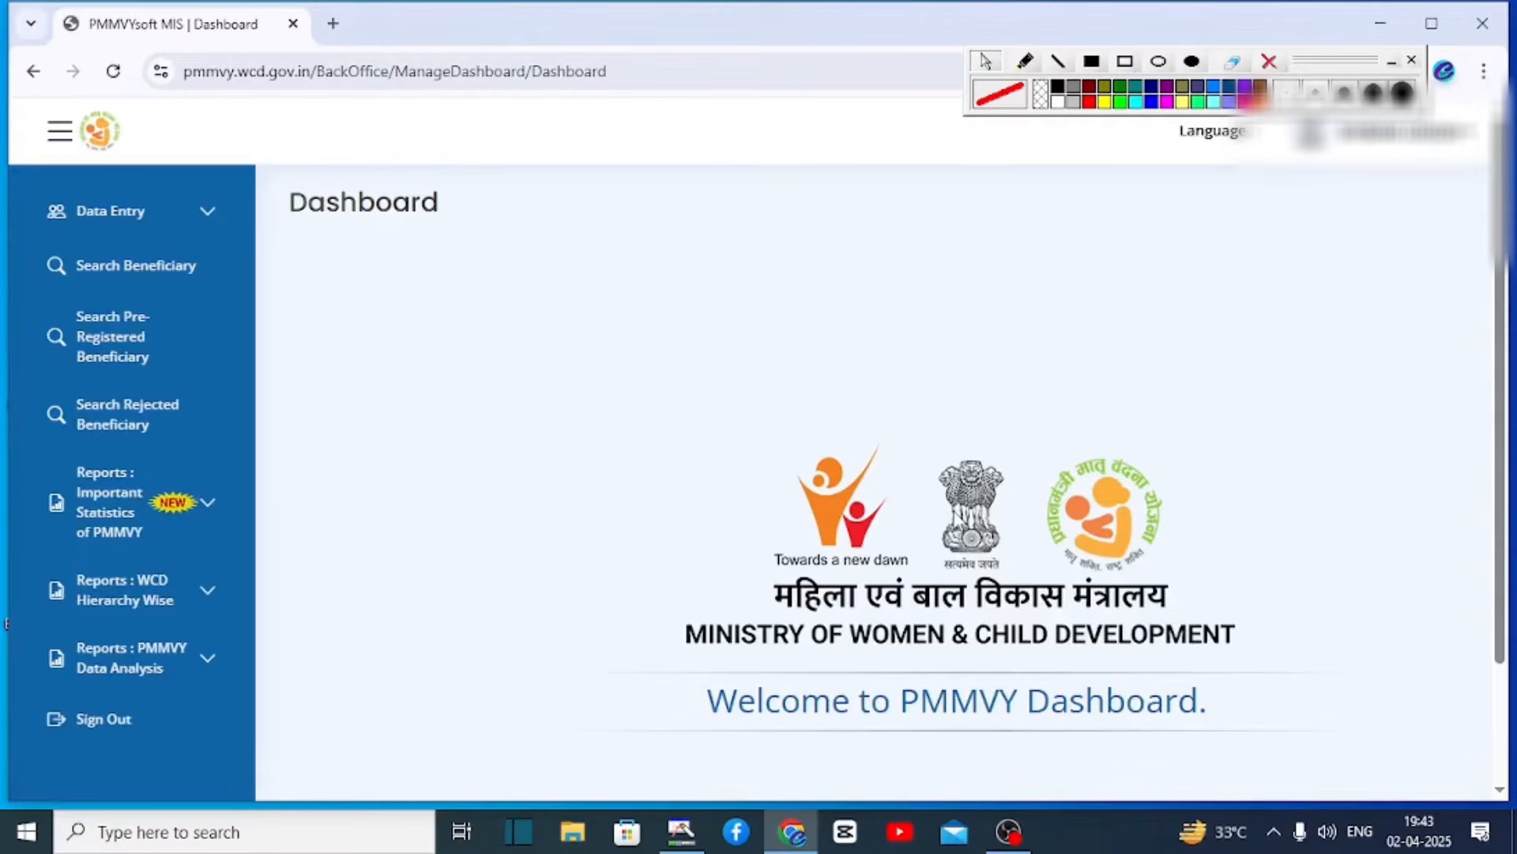
- Outline Data Entry and its Beneficiary Registration entry in red, and open the Beneficiary Registration form
{"action": "left_click", "coordinate": [1125, 61]}
{"action": "left_click_drag", "start_coordinate": [26, 188], "coordinate": [230, 237]}
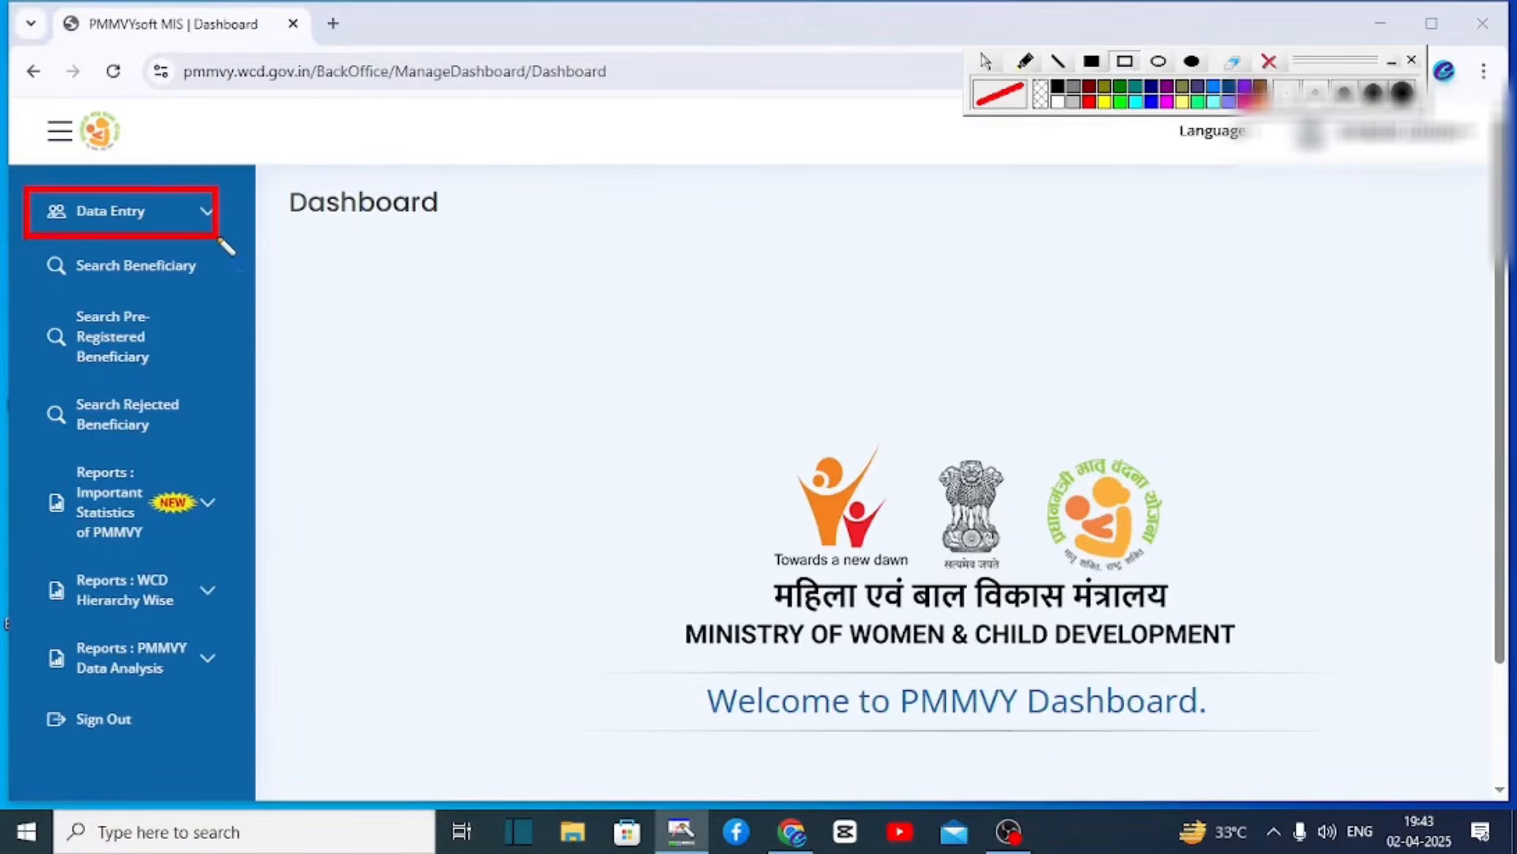
{"action": "left_click", "coordinate": [207, 211]}
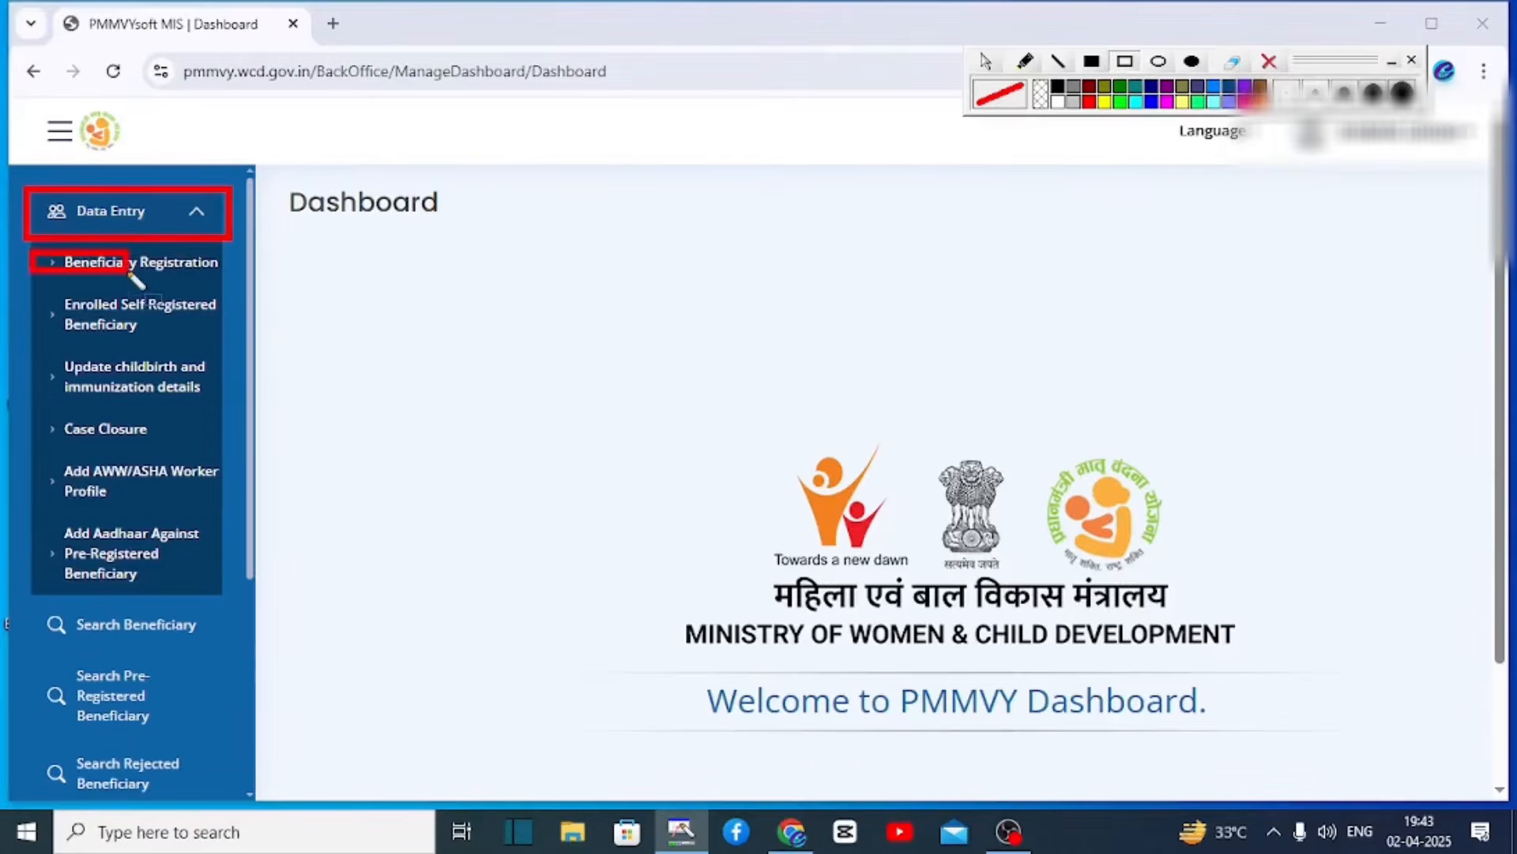
{"action": "left_click_drag", "start_coordinate": [30, 251], "coordinate": [245, 282]}
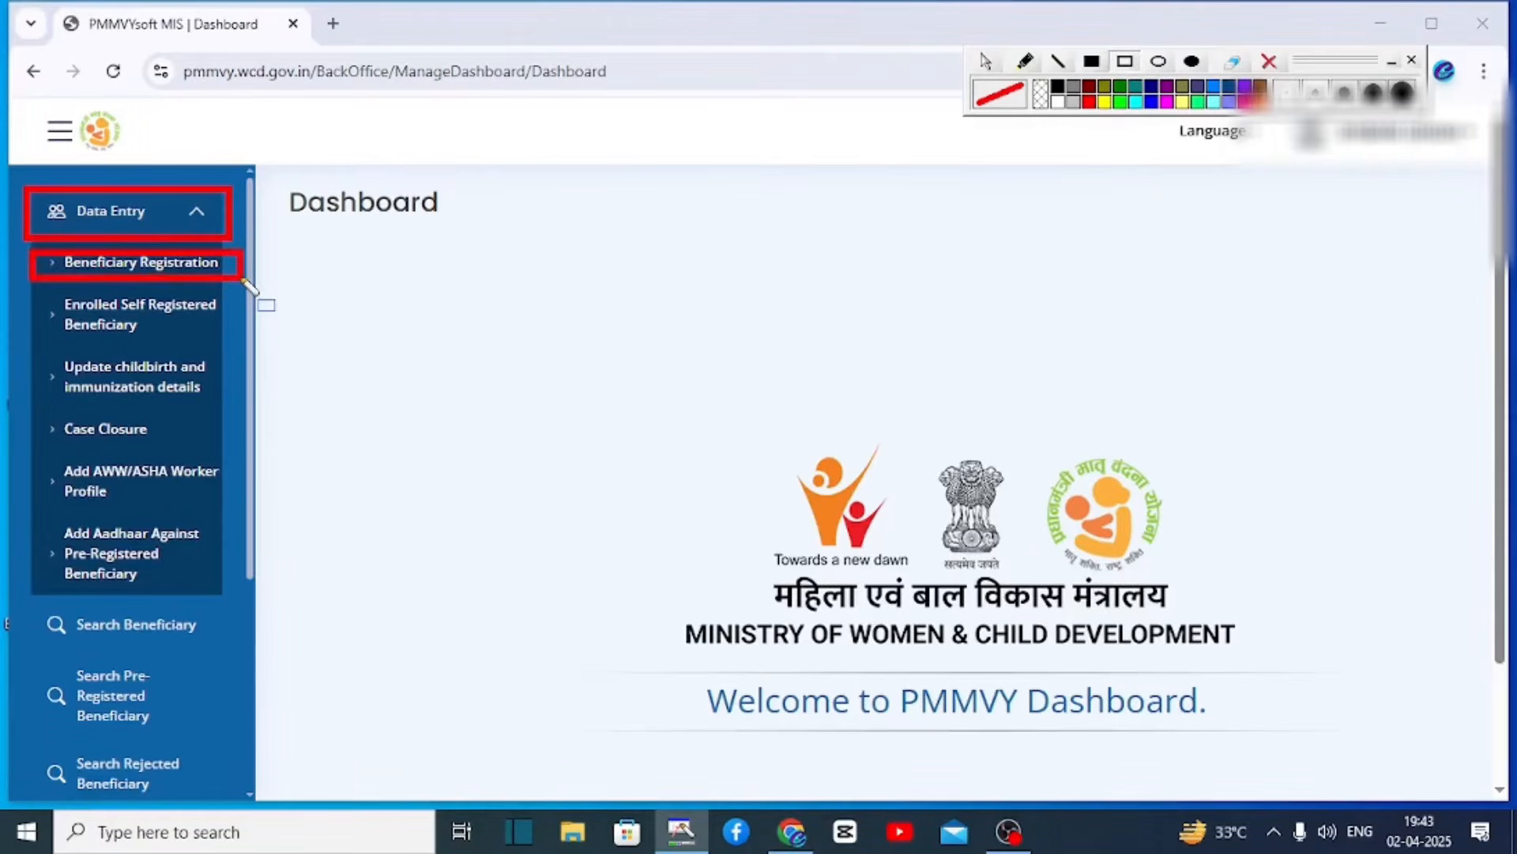
{"action": "left_click", "coordinate": [134, 262]}
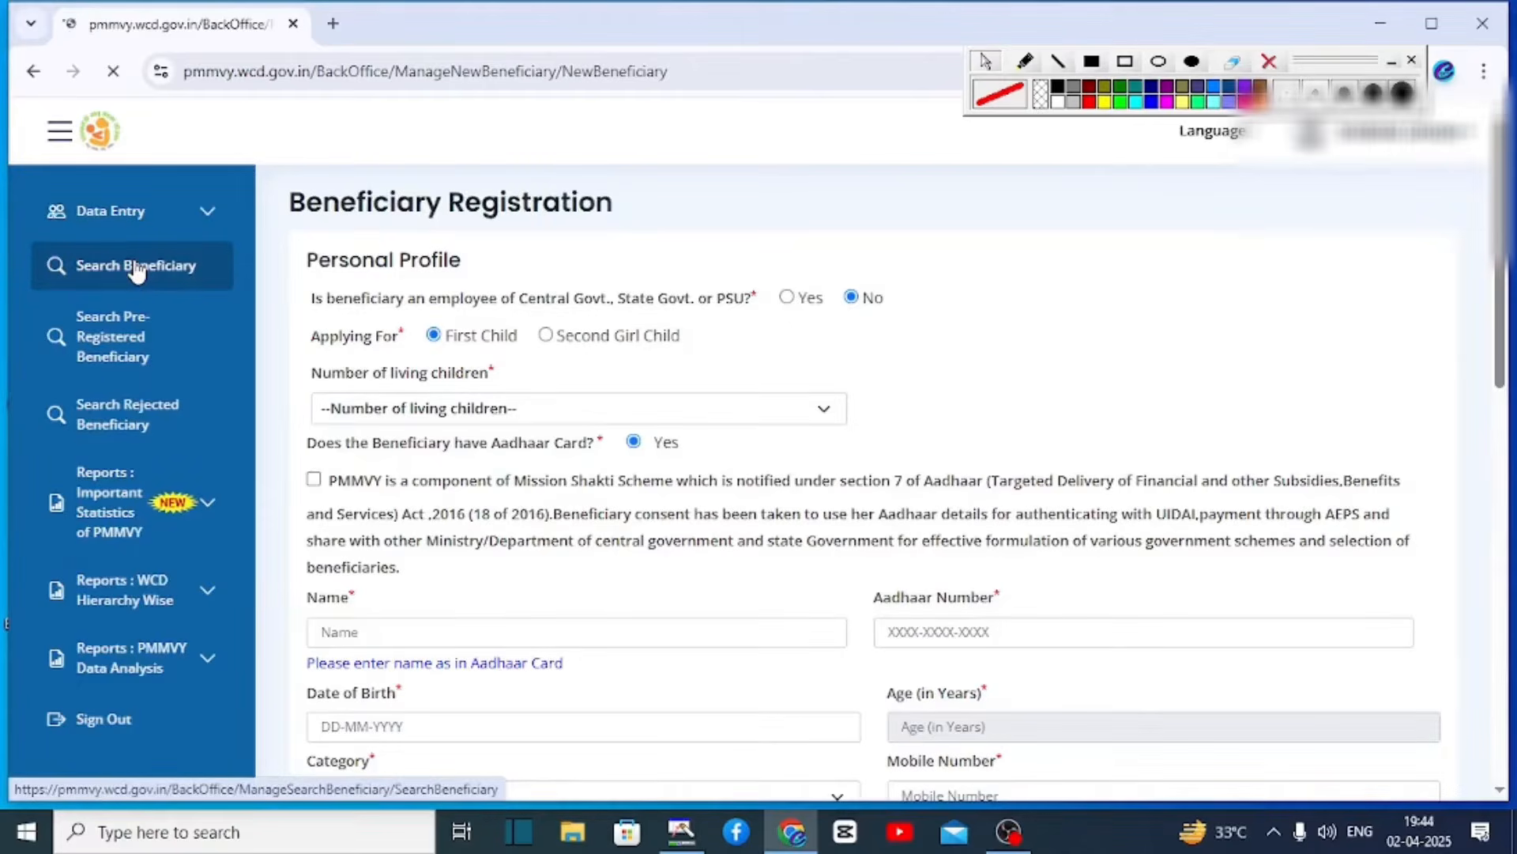
- Outline the government-employee Yes/No choice, clear that marking, and outline the Applying For options in red
{"action": "mouse_move", "coordinate": [741, 273]}
{"action": "left_mouse_down"}
{"action": "mouse_move", "coordinate": [932, 348]}
{"action": "mouse_move", "coordinate": [914, 324]}
{"action": "left_mouse_up"}
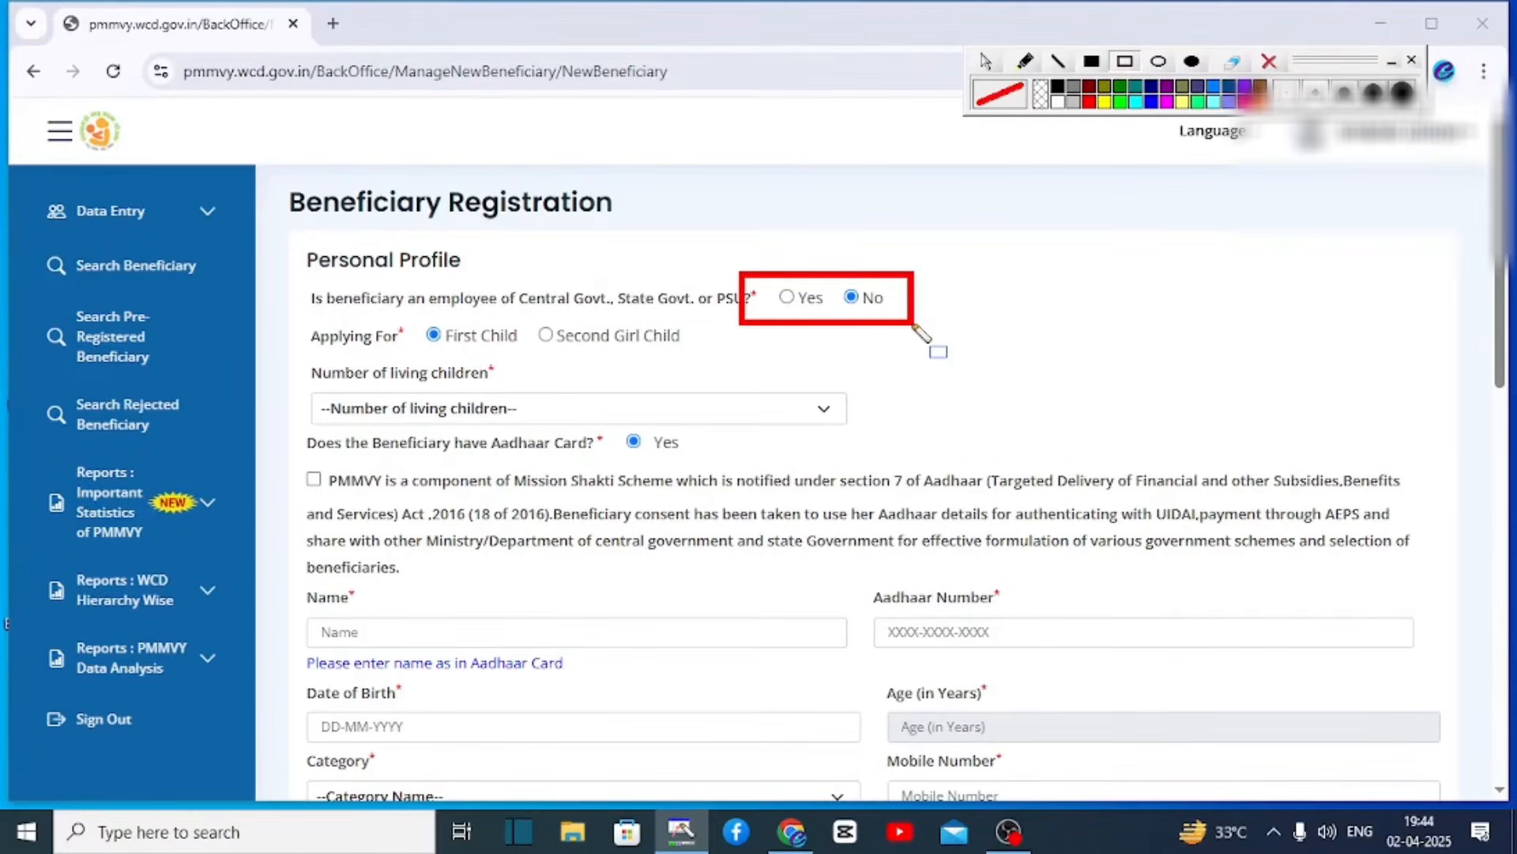
{"action": "left_click", "coordinate": [1269, 62]}
{"action": "mouse_move", "coordinate": [273, 310]}
{"action": "left_mouse_down"}
{"action": "mouse_move", "coordinate": [681, 347]}
{"action": "mouse_move", "coordinate": [748, 370]}
{"action": "left_mouse_up"}
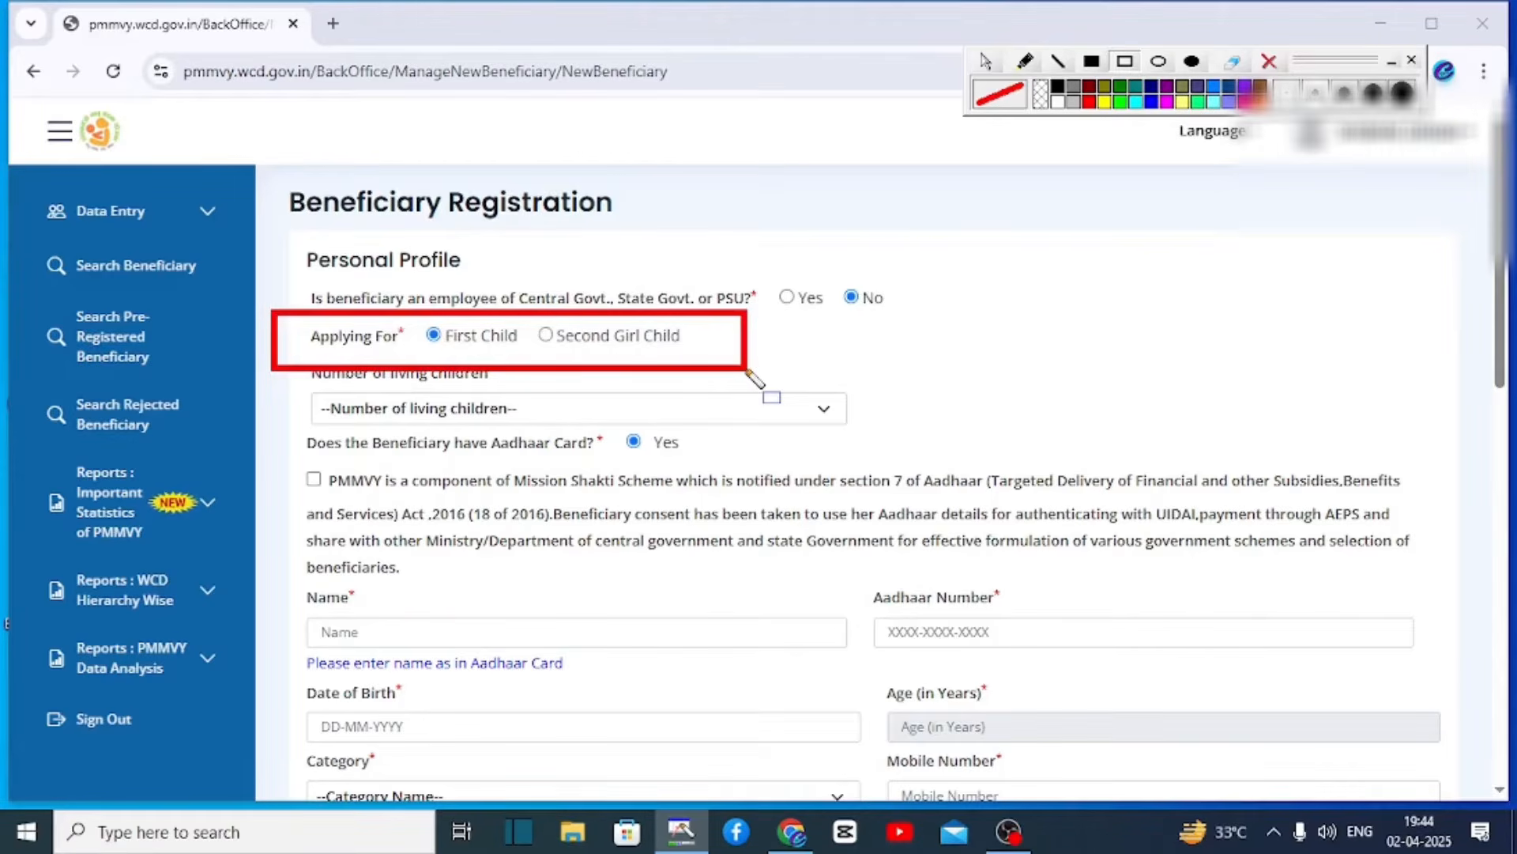
- Set Number of living children to 1 and tick the Aadhaar consent statement, outlining each in red
{"action": "left_click_drag", "start_coordinate": [294, 382], "coordinate": [621, 433]}
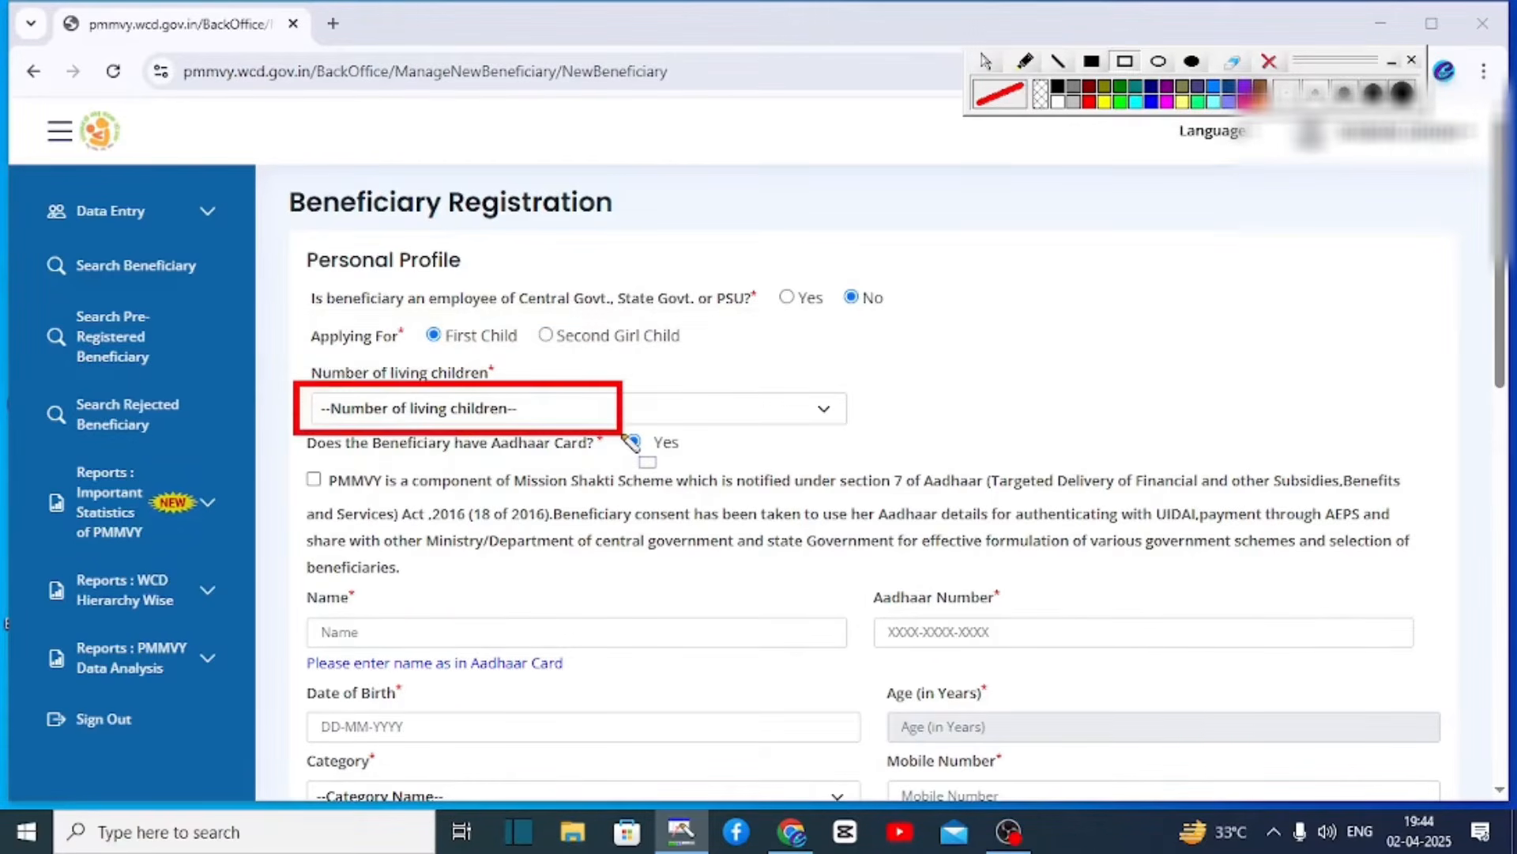
{"action": "left_click", "coordinate": [473, 417]}
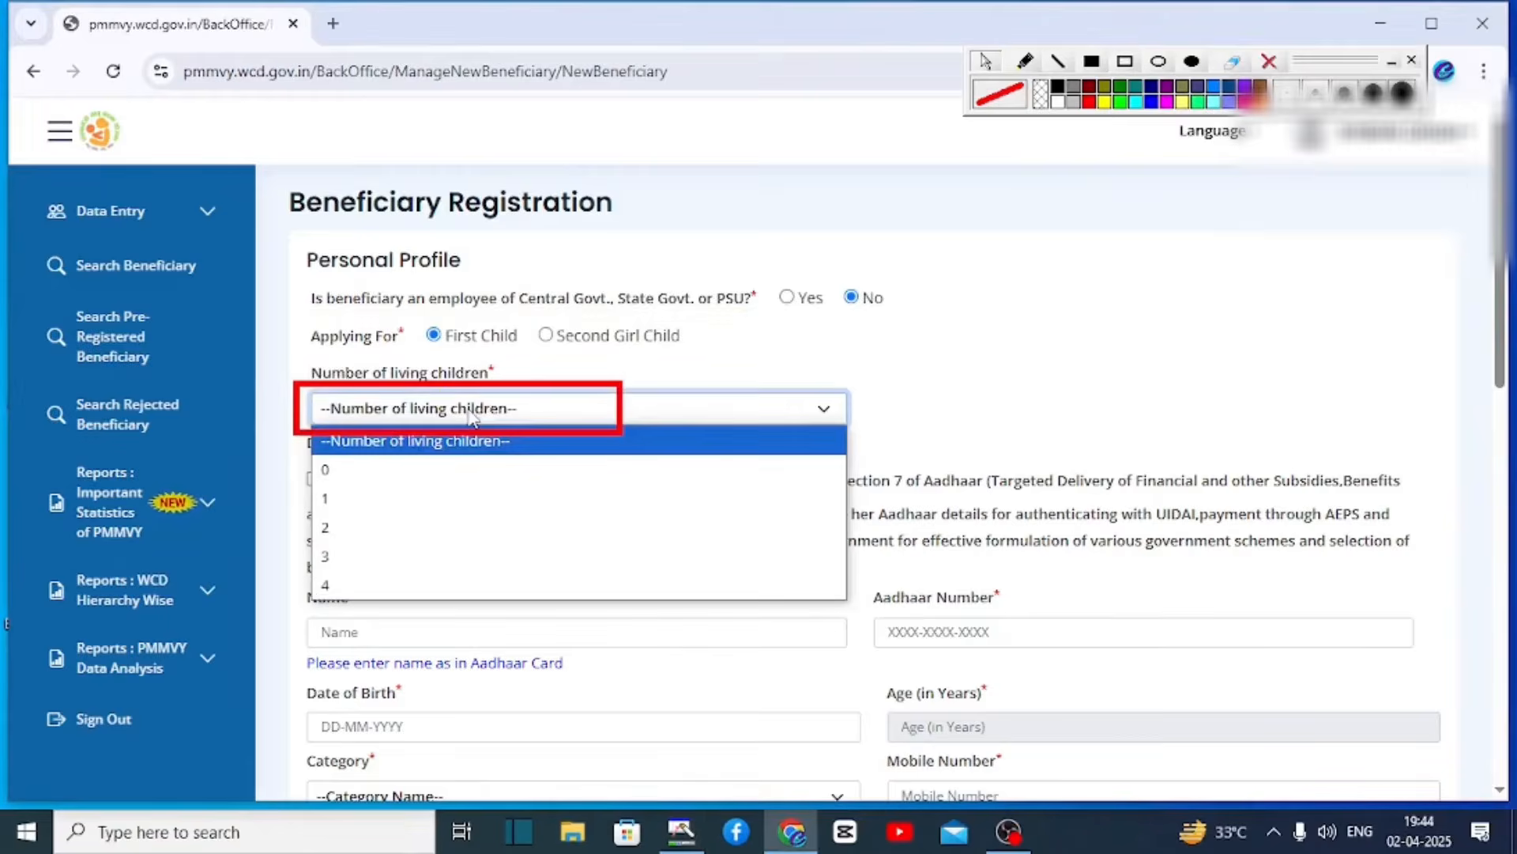
{"action": "left_click", "coordinate": [422, 506]}
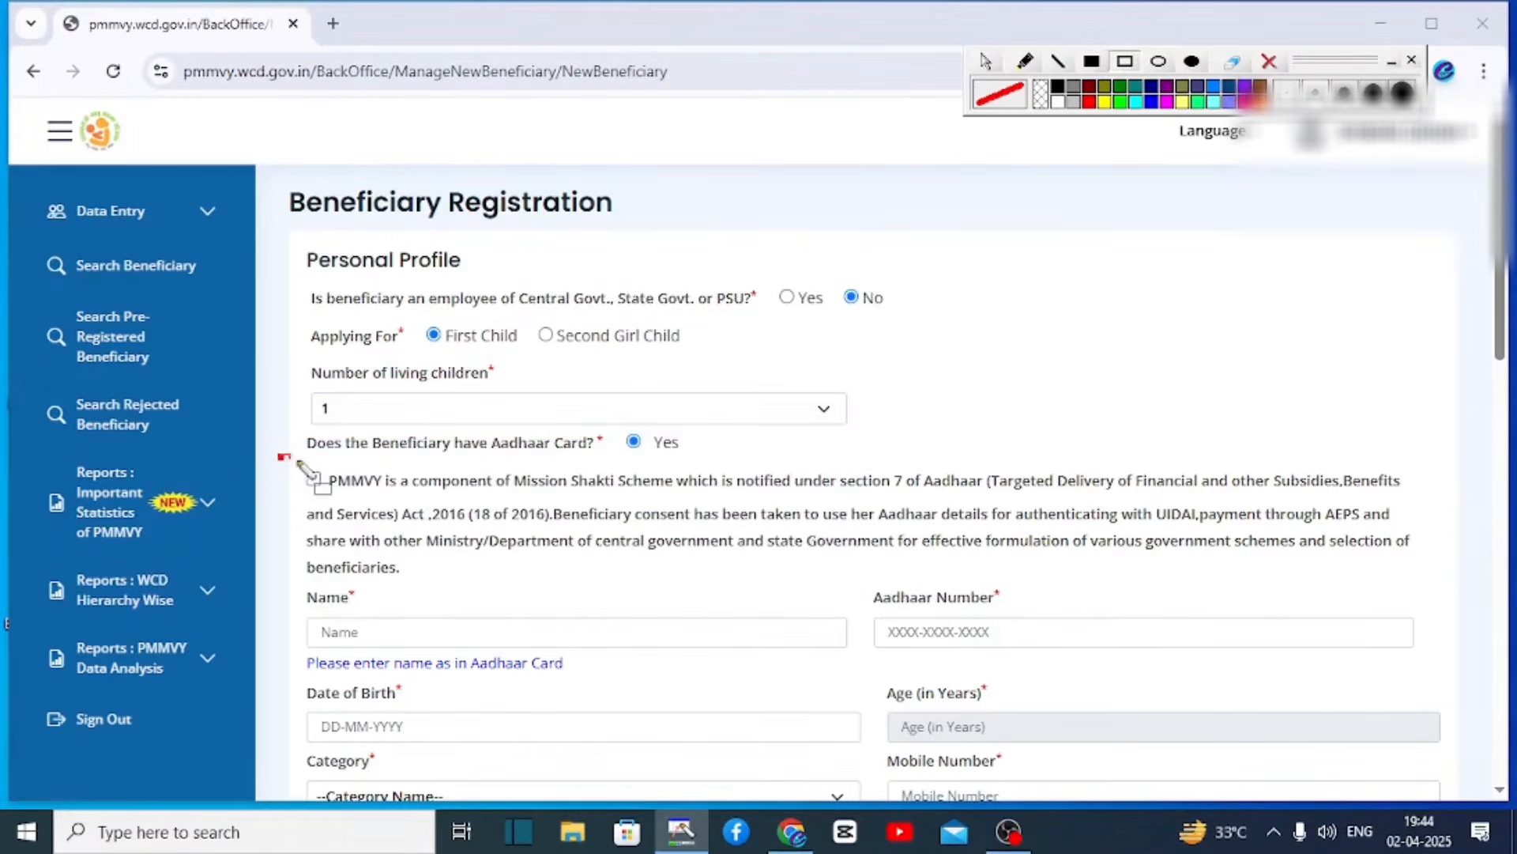
{"action": "left_click_drag", "start_coordinate": [281, 457], "coordinate": [386, 522]}
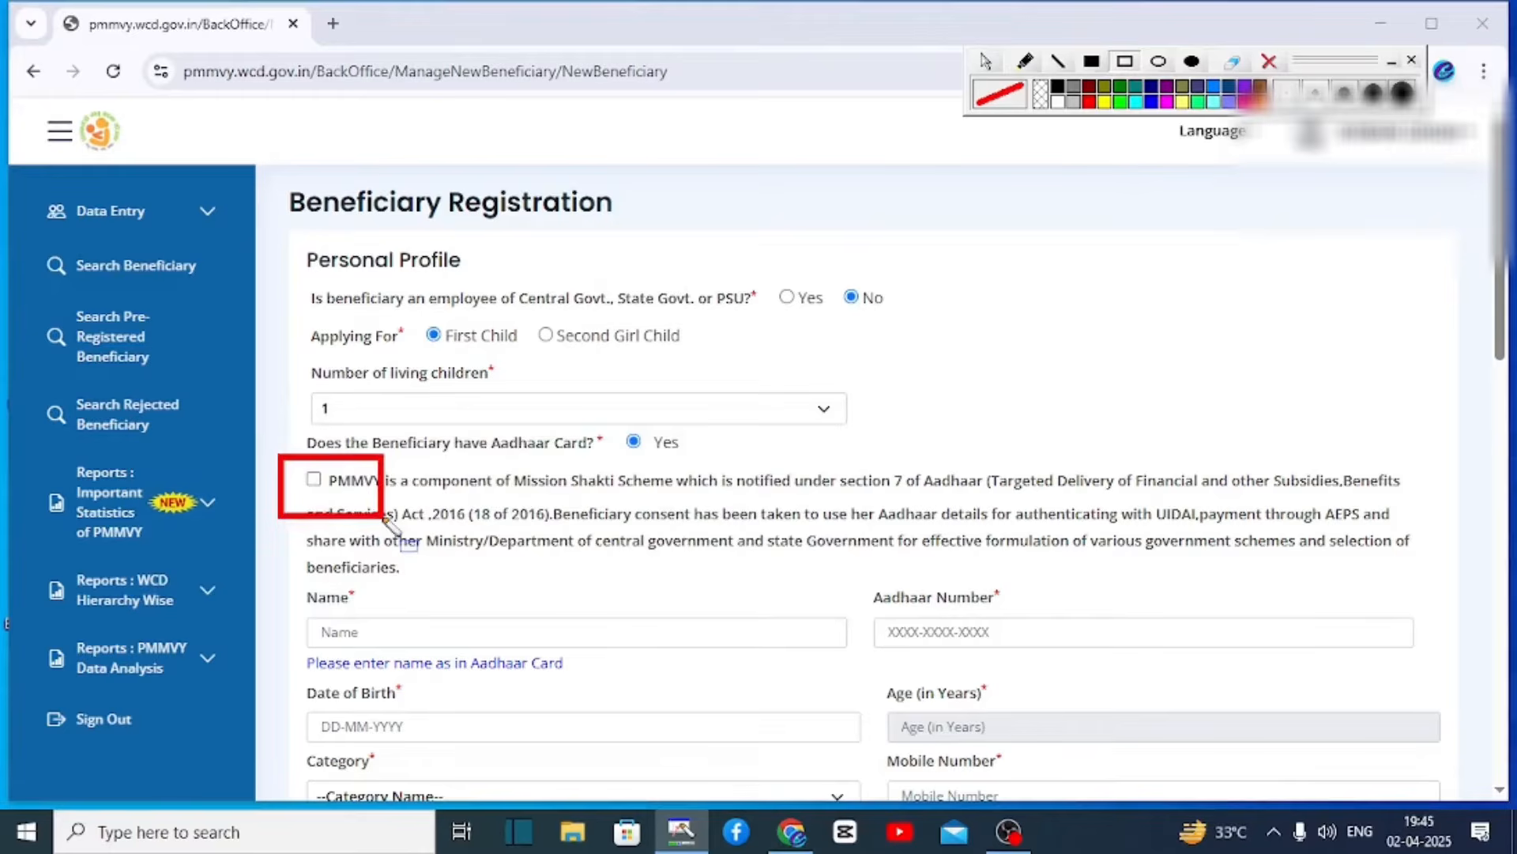
{"action": "left_click", "coordinate": [314, 479]}
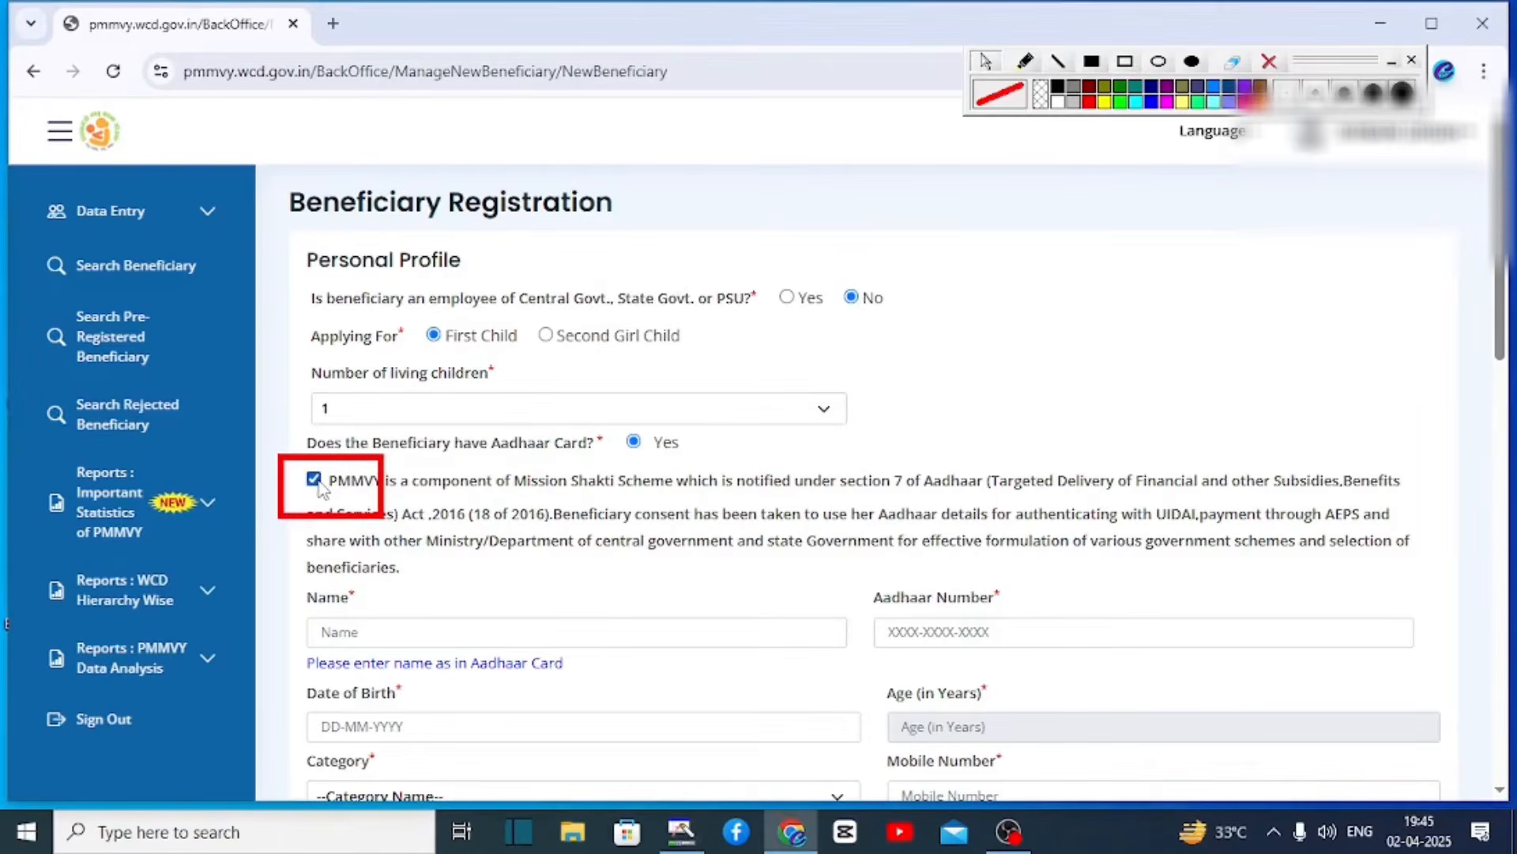
- Outline the beneficiary's Name and Aadhaar Number fields with red rectangles
{"action": "scroll", "coordinate": [320, 490], "scroll_direction": "down", "scroll_amount": 5}
{"action": "left_click_drag", "start_coordinate": [284, 208], "coordinate": [526, 274]}
{"action": "mouse_move", "coordinate": [869, 224]}
{"action": "left_mouse_down"}
{"action": "mouse_move", "coordinate": [1057, 305]}
{"action": "mouse_move", "coordinate": [1053, 288]}
{"action": "left_mouse_up"}
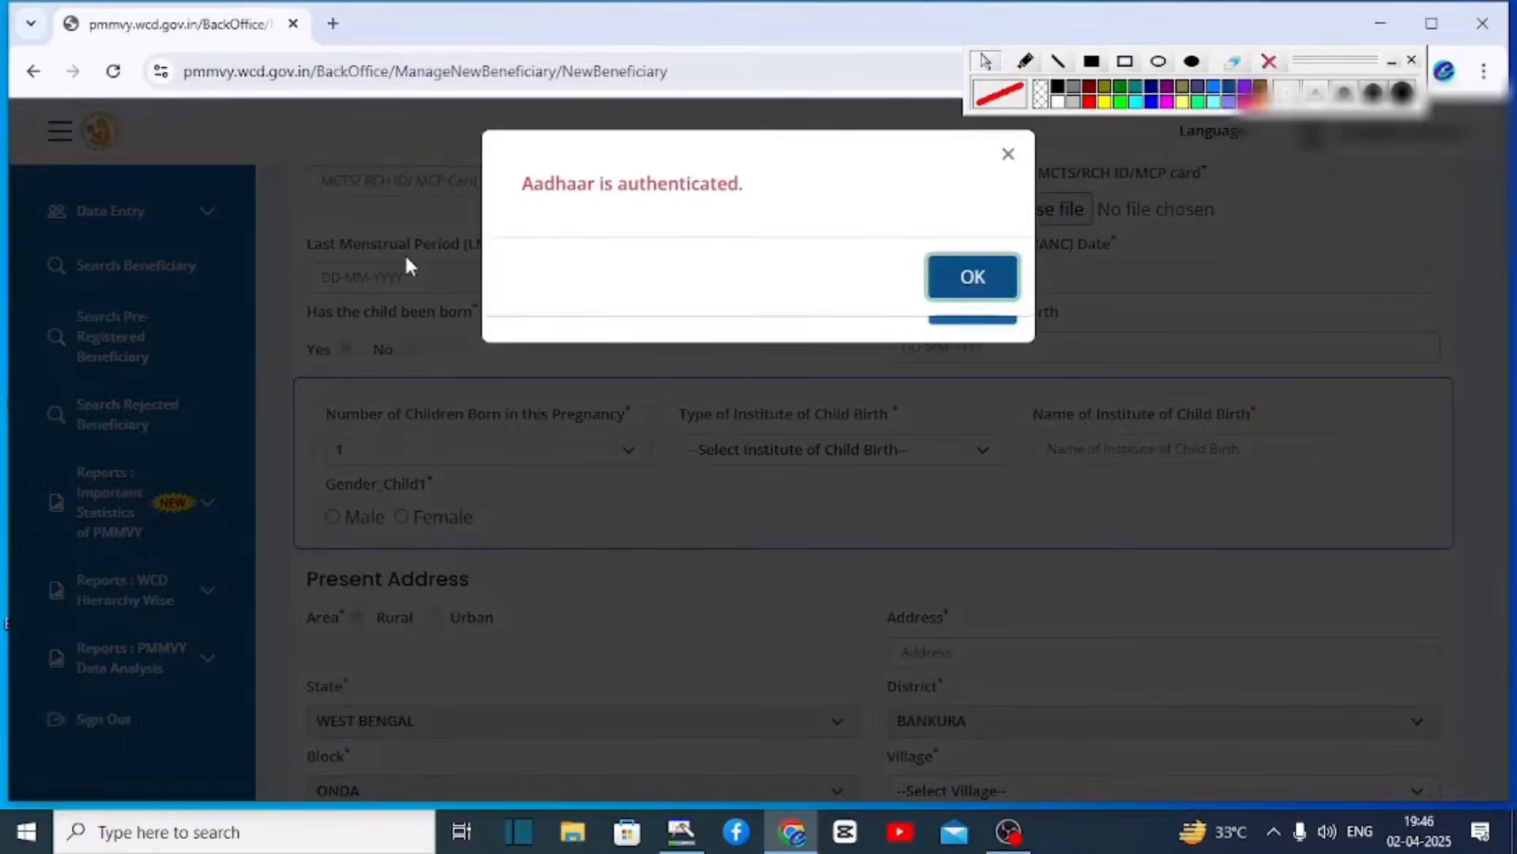
- Dismiss the Aadhaar authentication notice and the bank account seeding notice
{"action": "left_click", "coordinate": [940, 276]}
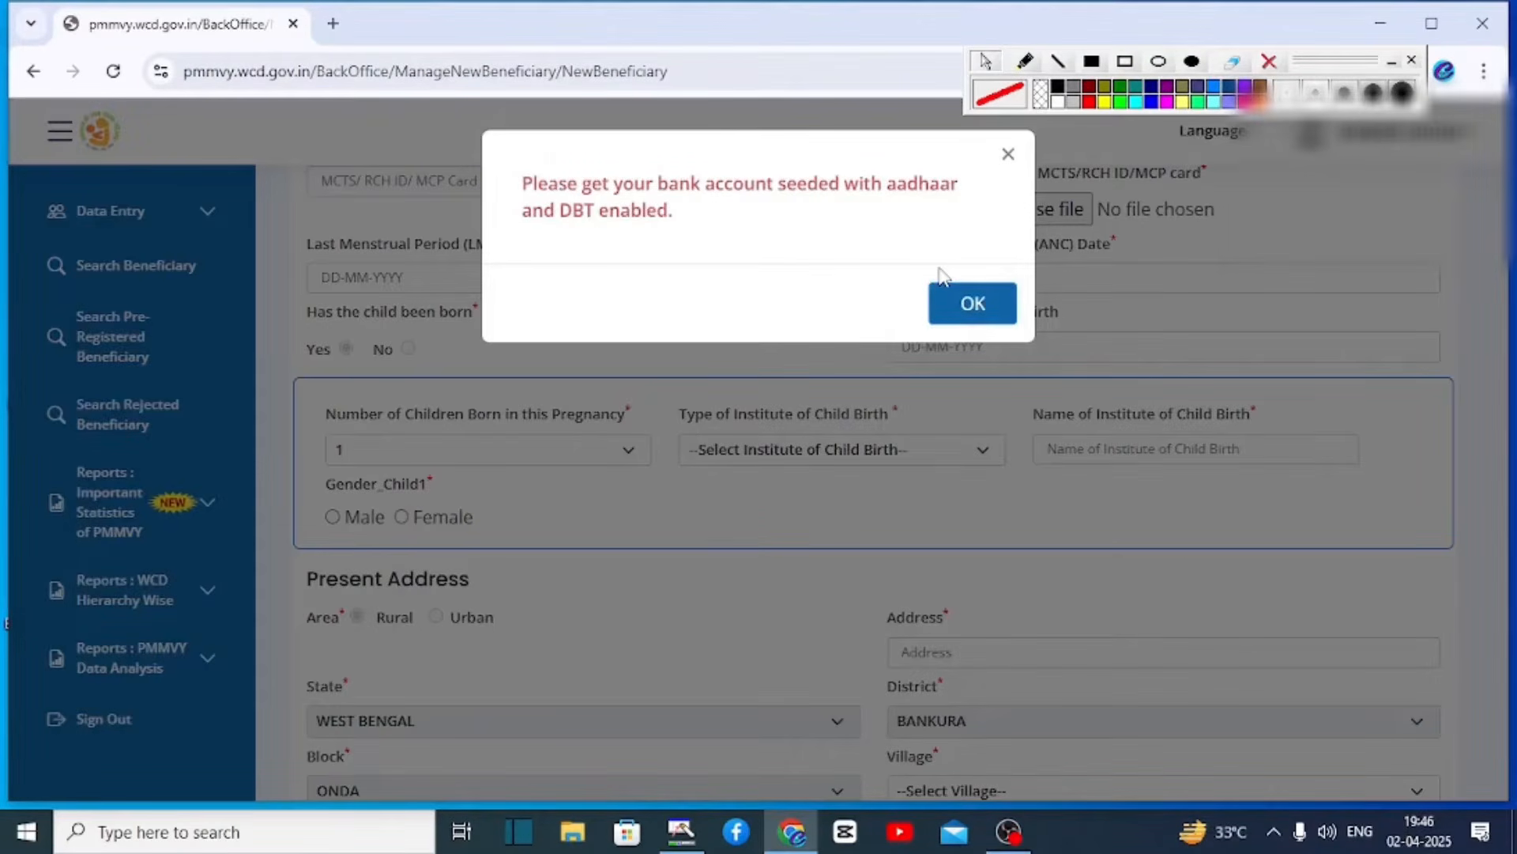
{"action": "left_click", "coordinate": [944, 291]}
- Outline the Date of Birth and Age (in Years) fields in red, and remove the marking
{"action": "left_click_drag", "start_coordinate": [287, 360], "coordinate": [504, 428]}
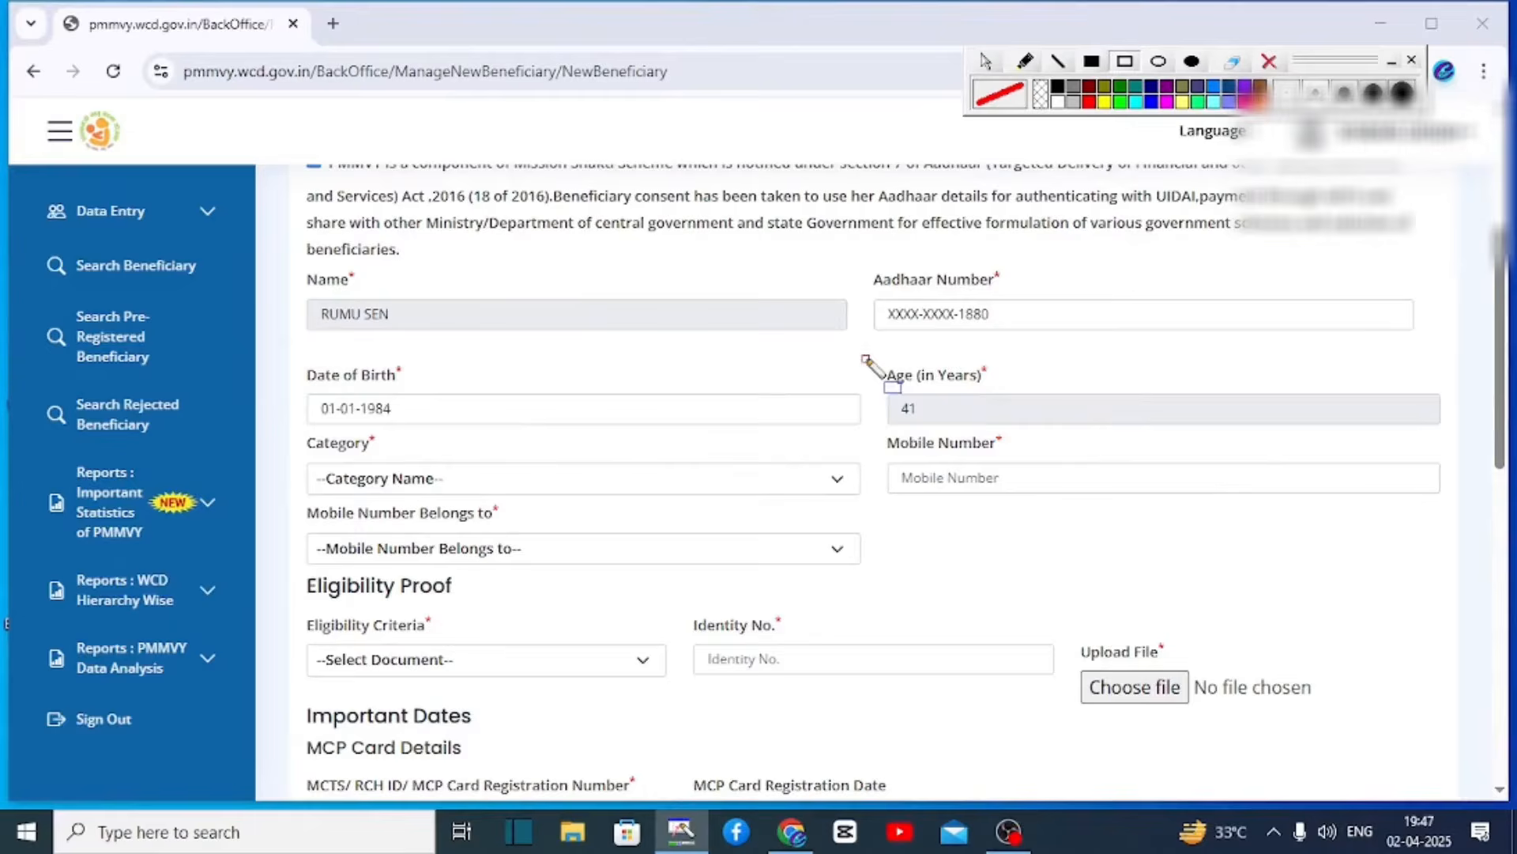
{"action": "mouse_move", "coordinate": [866, 357]}
{"action": "left_mouse_down"}
{"action": "mouse_move", "coordinate": [1059, 463]}
{"action": "mouse_move", "coordinate": [1048, 417]}
{"action": "left_mouse_up"}
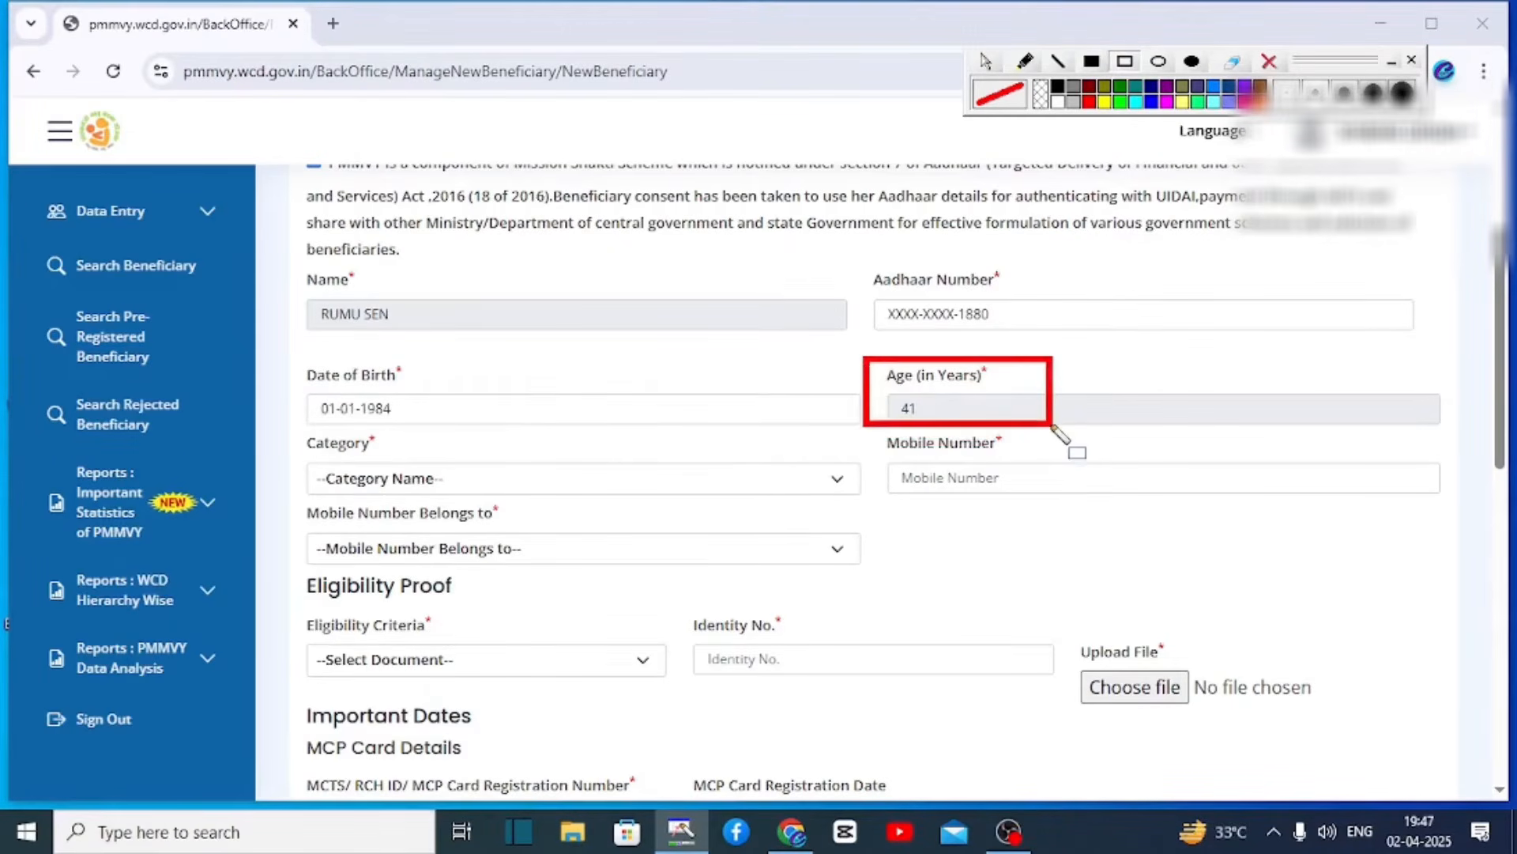
{"action": "key", "text": "ctrl+z"}
- Outline the Category field in red and set the beneficiary's category to OTHERS
{"action": "left_click_drag", "start_coordinate": [291, 431], "coordinate": [488, 504]}
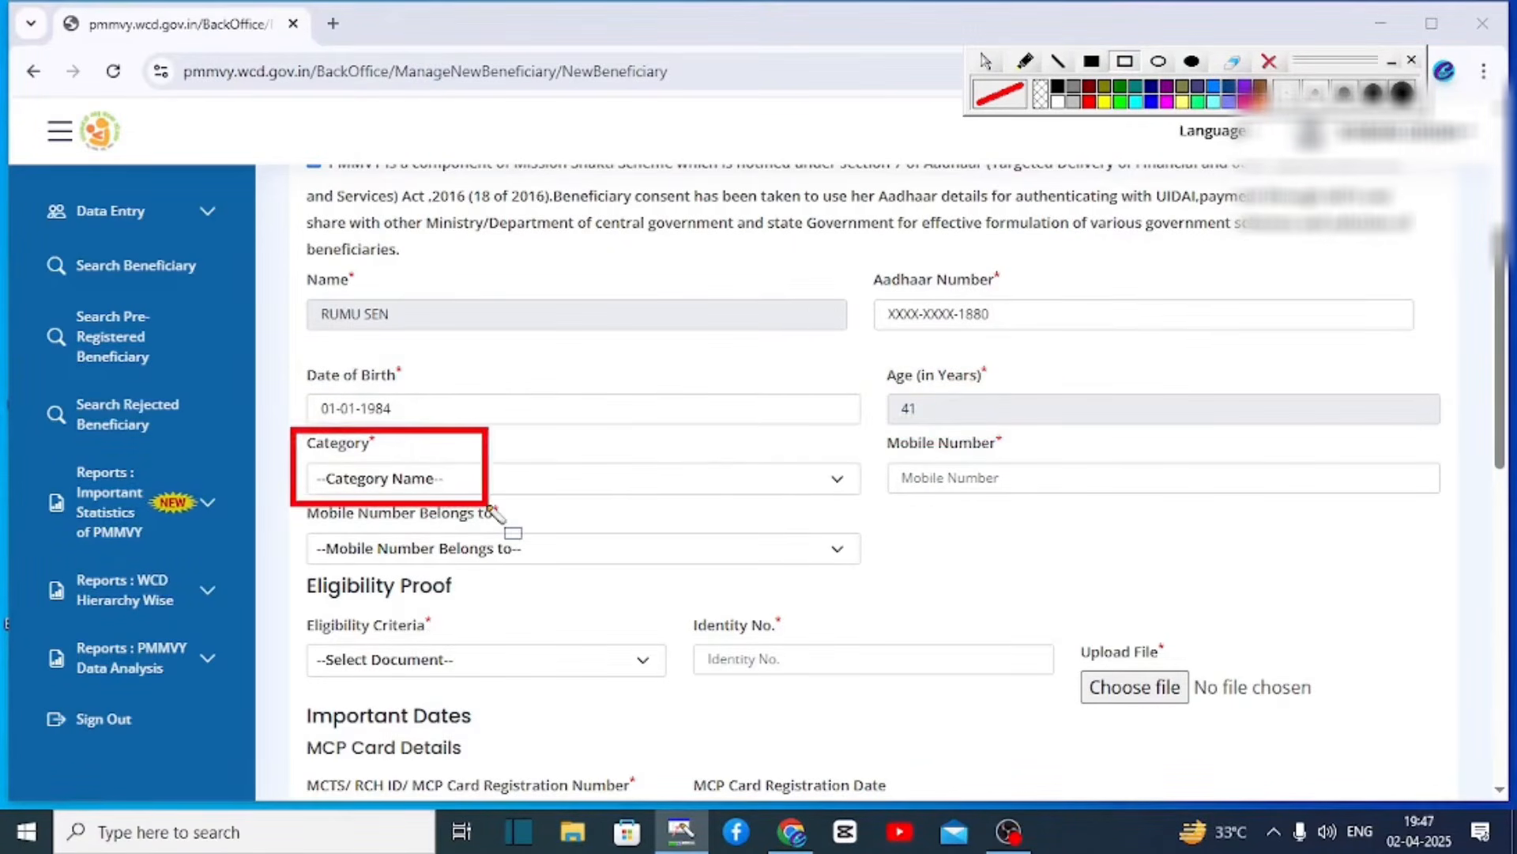
{"action": "left_click", "coordinate": [404, 490]}
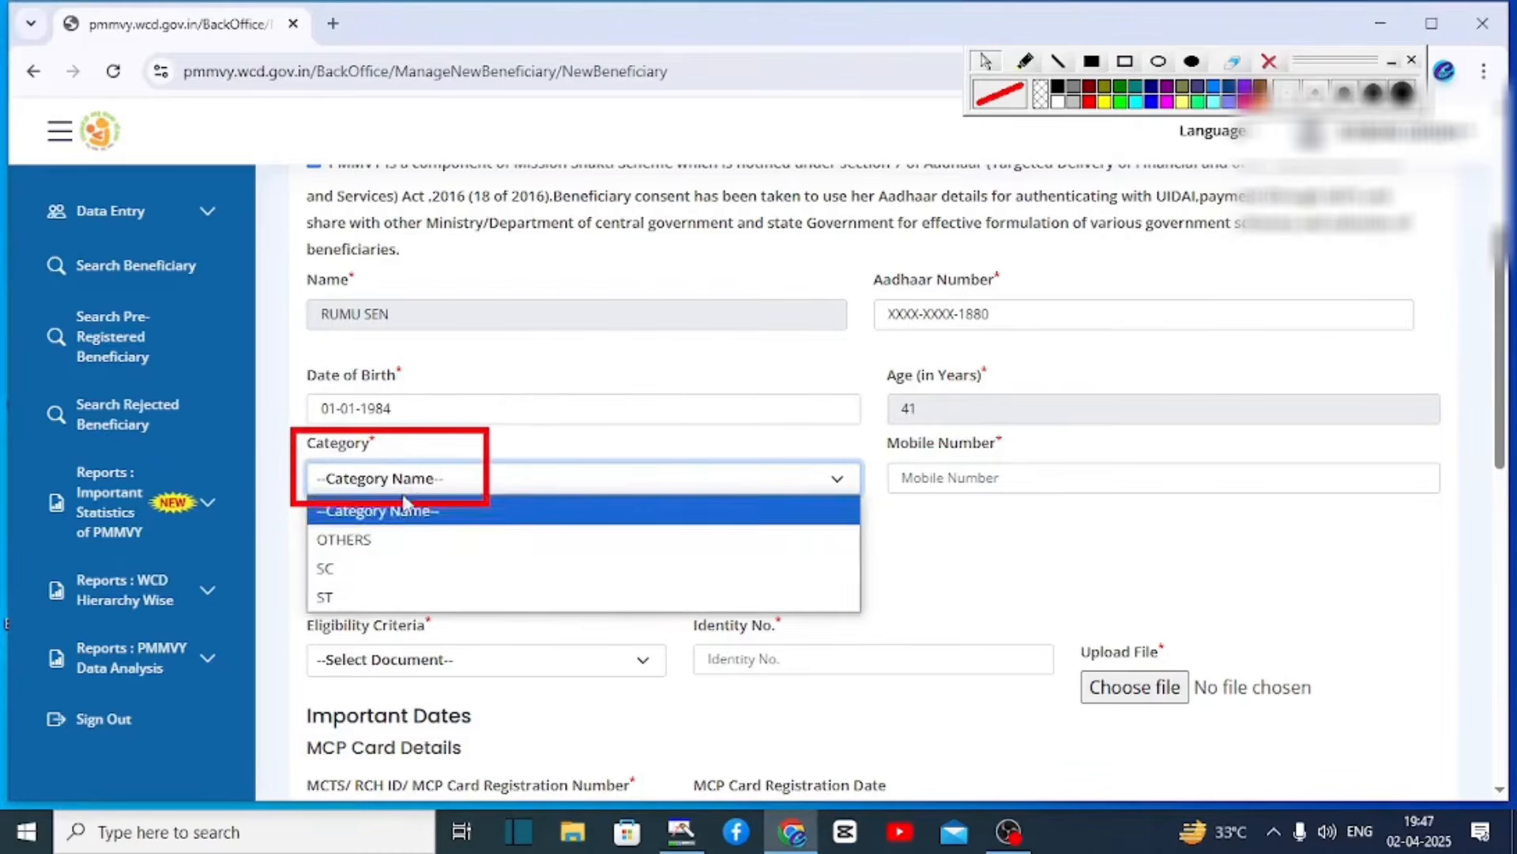
{"action": "left_click", "coordinate": [364, 541]}
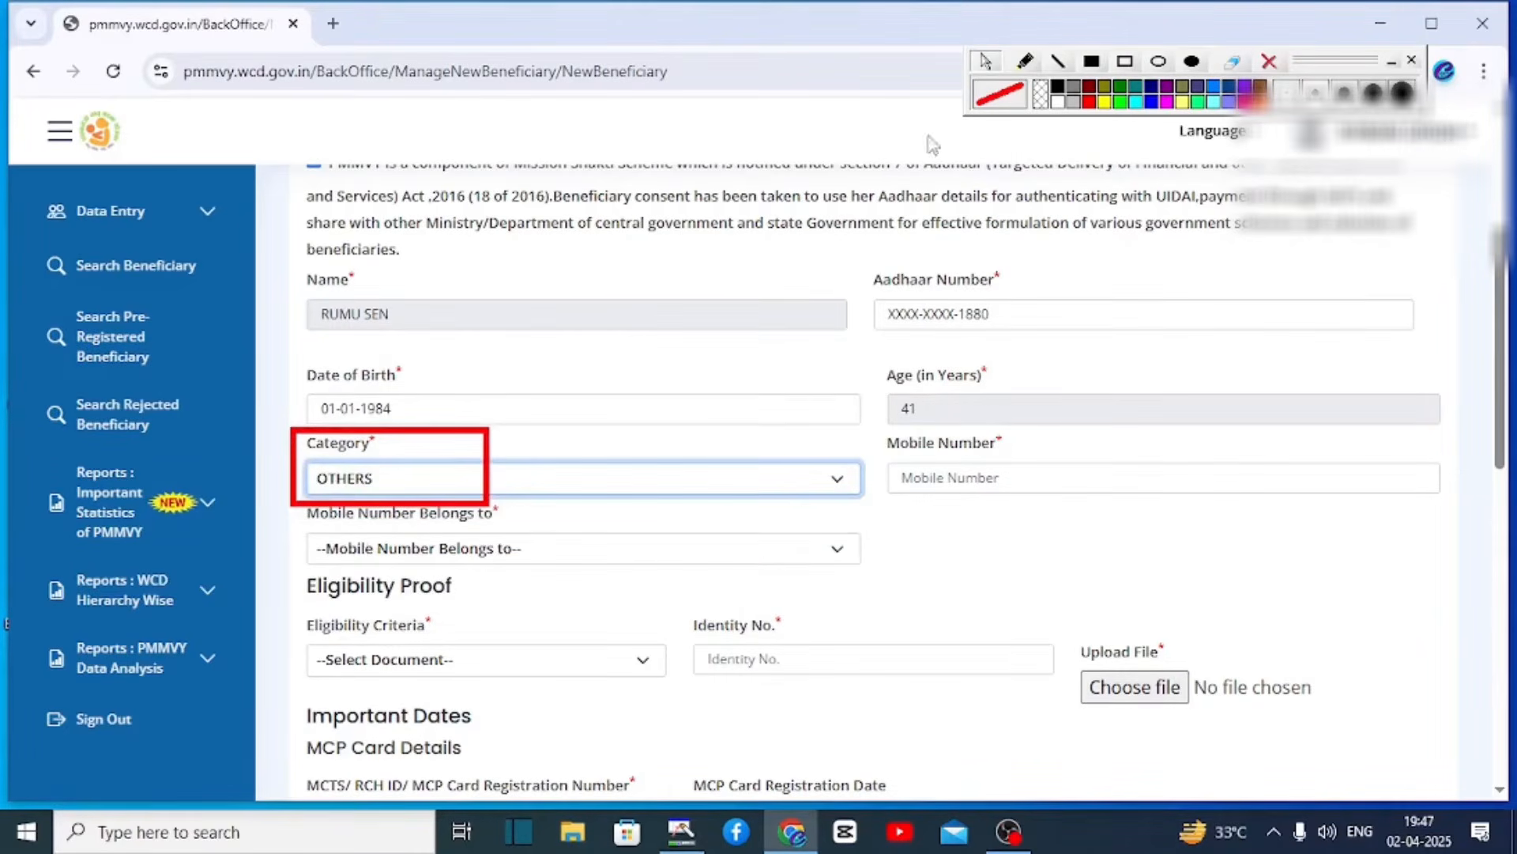
- Outline the Mobile Number and Mobile Number Belongs to fields in red, and set the number's owner to Husband
{"action": "left_click", "coordinate": [1124, 61]}
{"action": "left_click_drag", "start_coordinate": [875, 429], "coordinate": [1097, 519]}
{"action": "left_click_drag", "start_coordinate": [273, 500], "coordinate": [534, 583]}
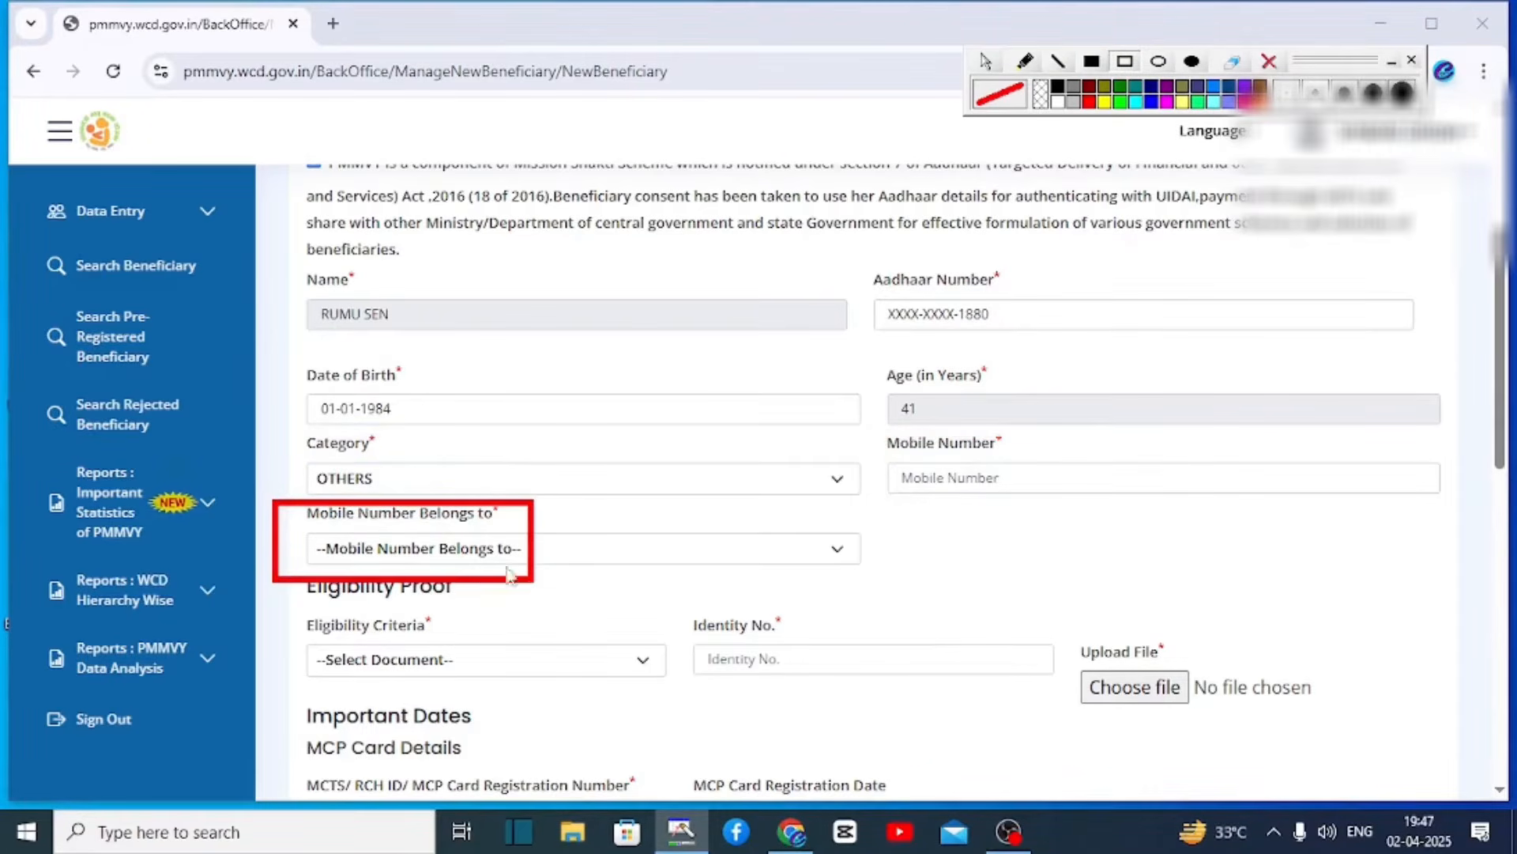
{"action": "left_click", "coordinate": [984, 61]}
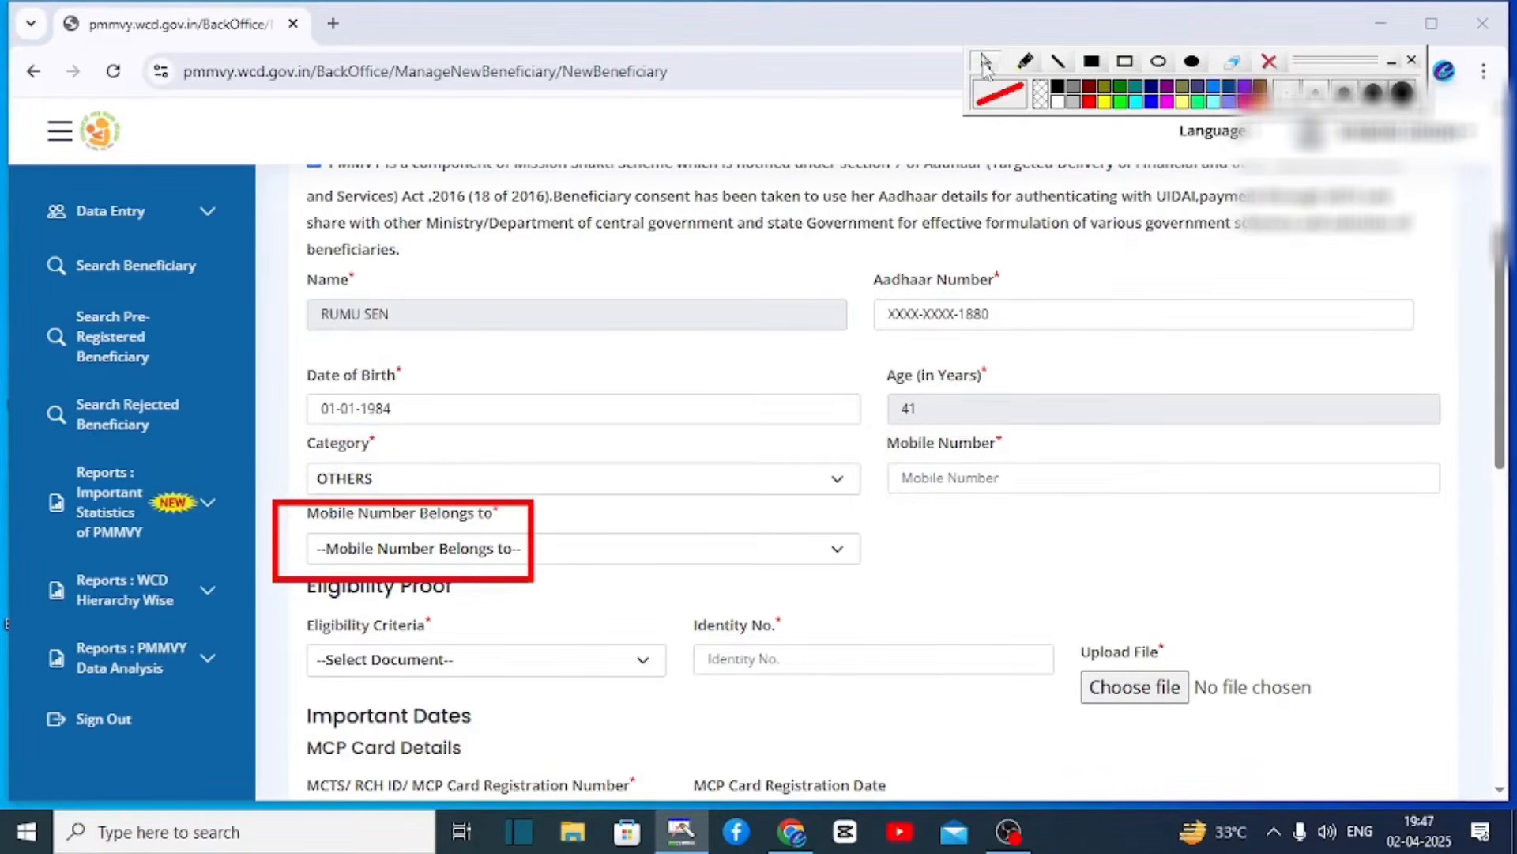
{"action": "left_click", "coordinate": [447, 551]}
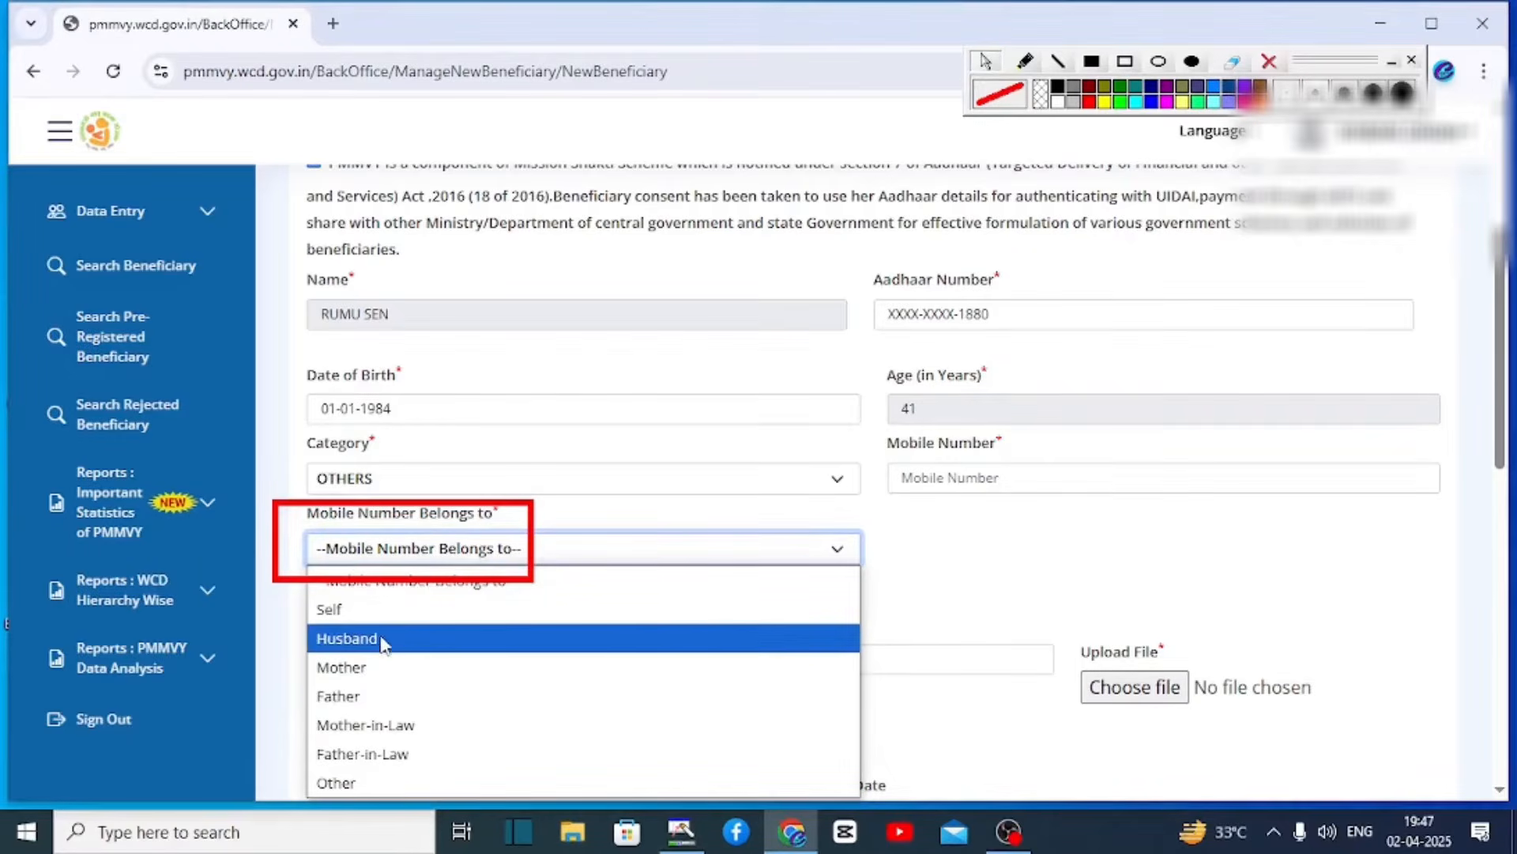
{"action": "left_click", "coordinate": [384, 639]}
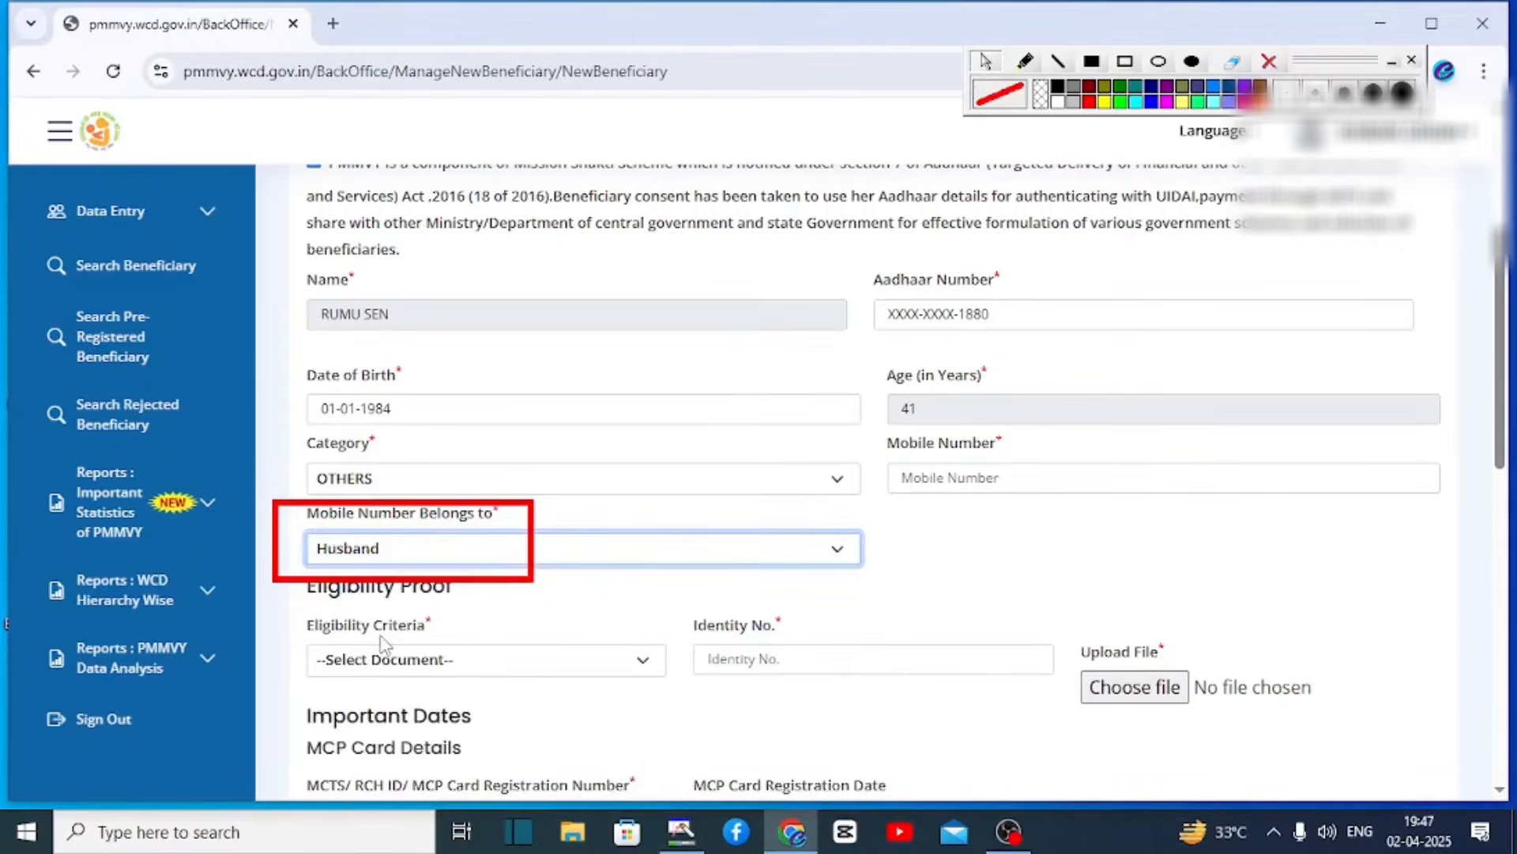
- Outline the Eligibility Proof heading and Eligibility Criteria field in red, and set the criteria to Women holding E-shram card
{"action": "left_click", "coordinate": [1269, 63]}
{"action": "scroll", "coordinate": [324, 275], "scroll_direction": "down", "scroll_amount": 3}
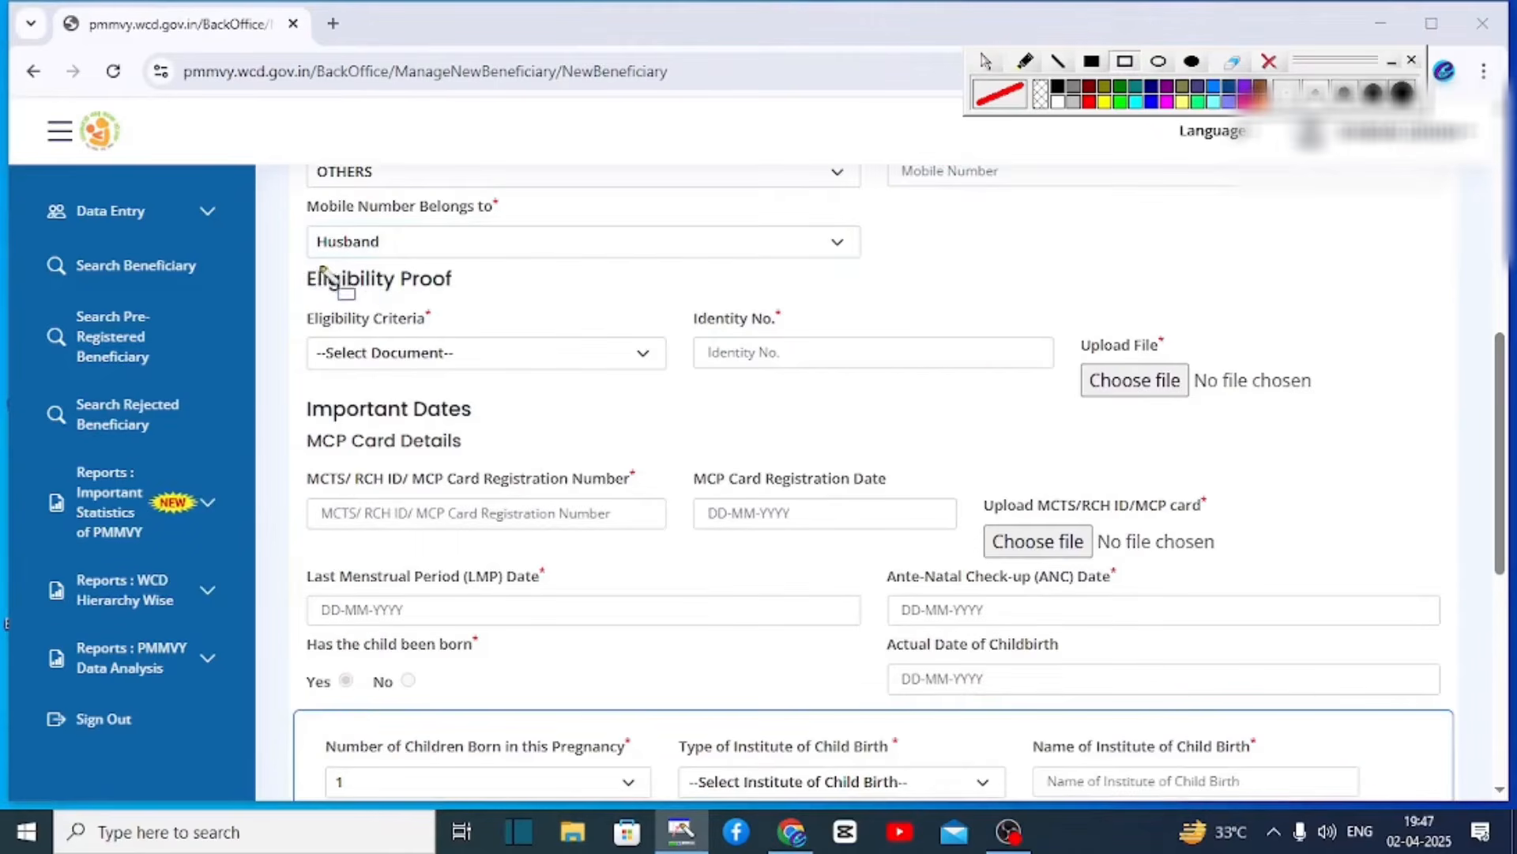
{"action": "left_click_drag", "start_coordinate": [280, 263], "coordinate": [455, 293]}
{"action": "left_click_drag", "start_coordinate": [455, 294], "coordinate": [479, 301]}
{"action": "left_click_drag", "start_coordinate": [288, 307], "coordinate": [575, 372]}
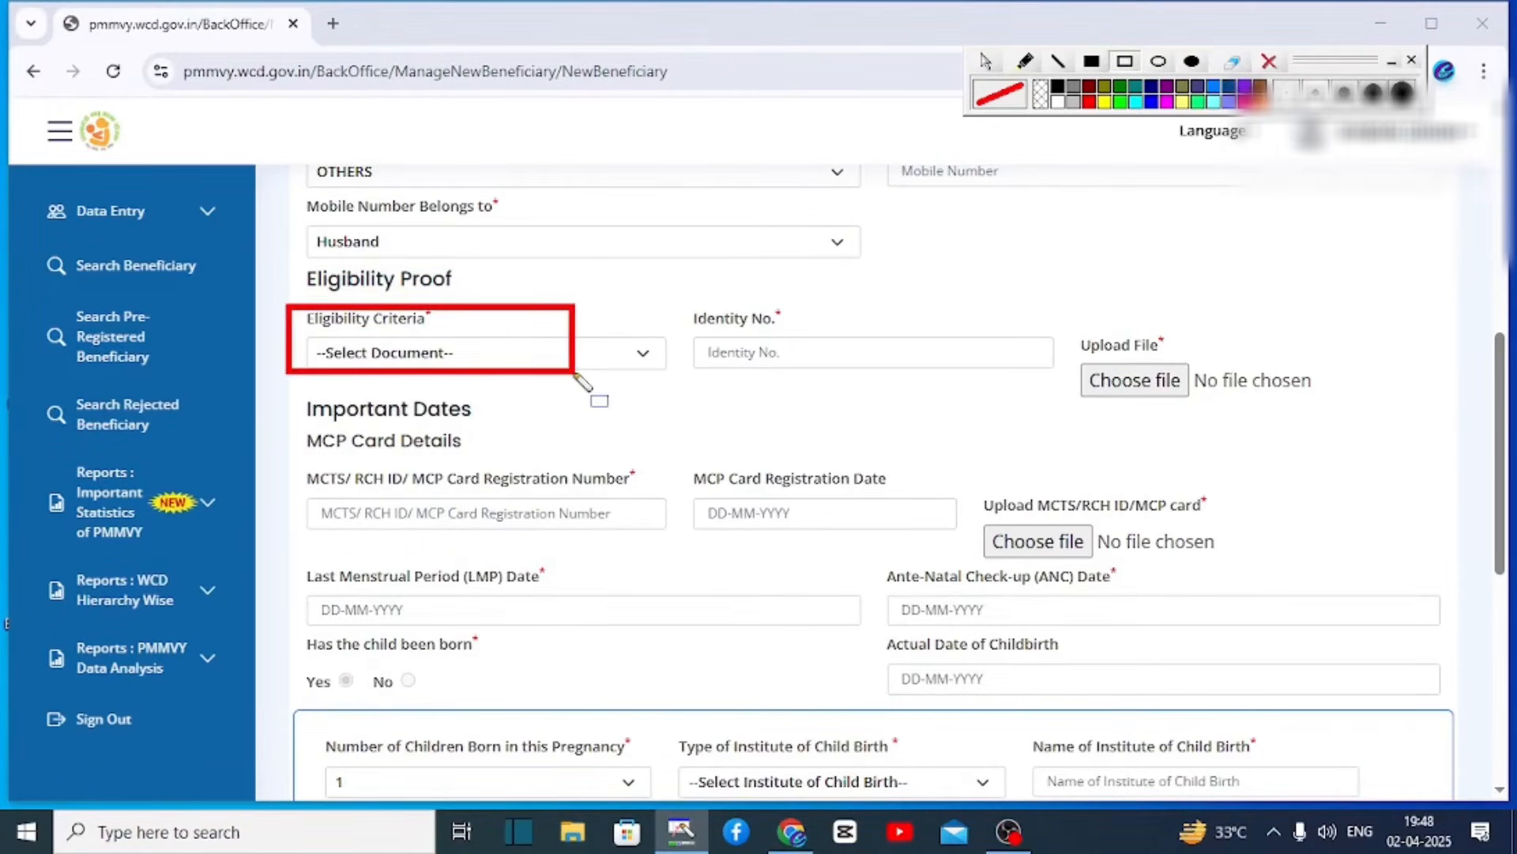
{"action": "left_click", "coordinate": [443, 353]}
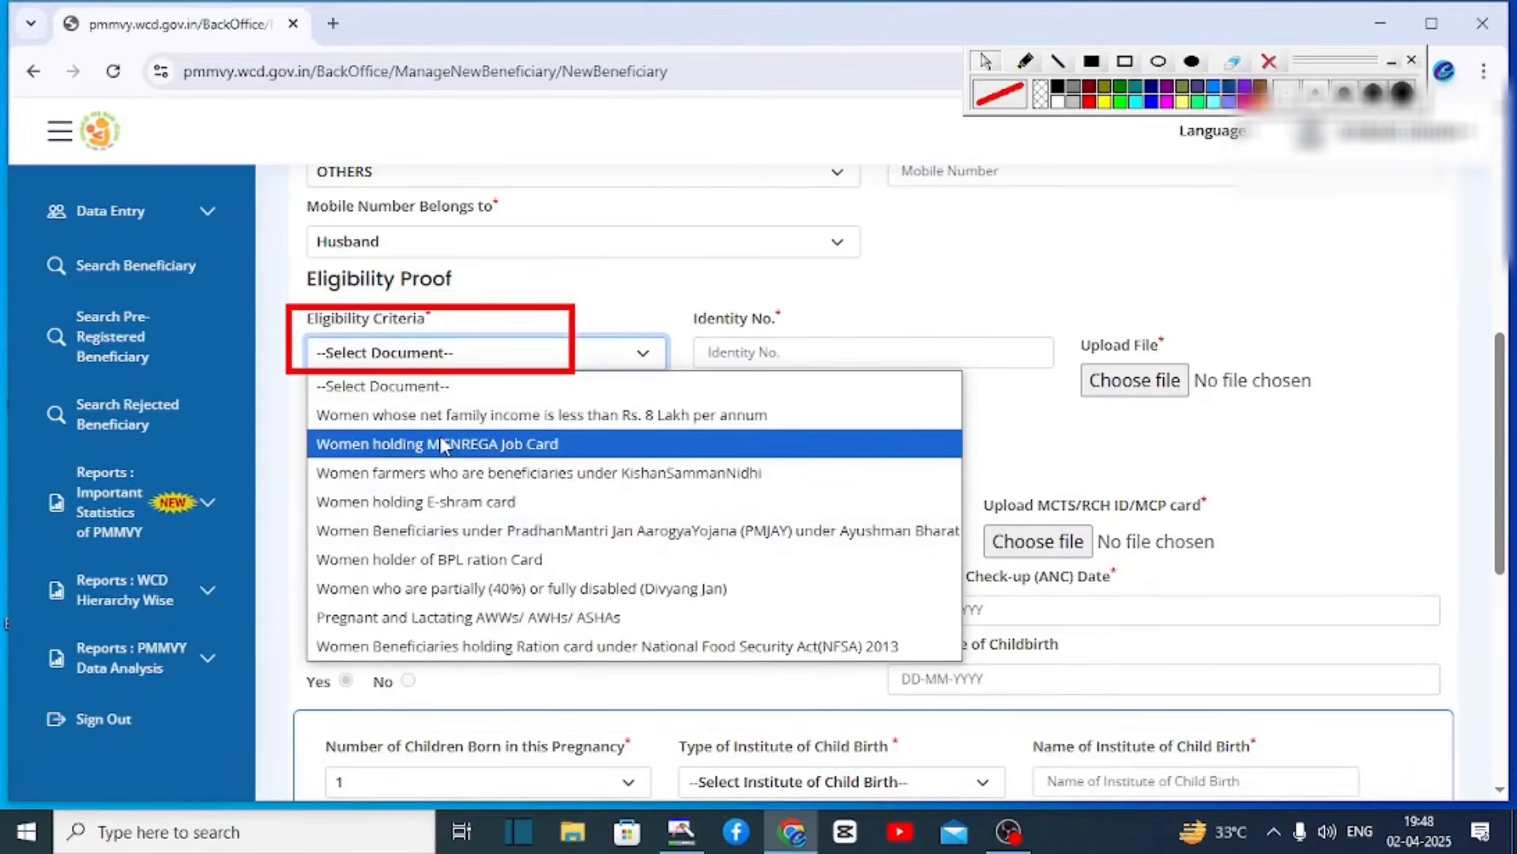
{"action": "left_click", "coordinate": [432, 504]}
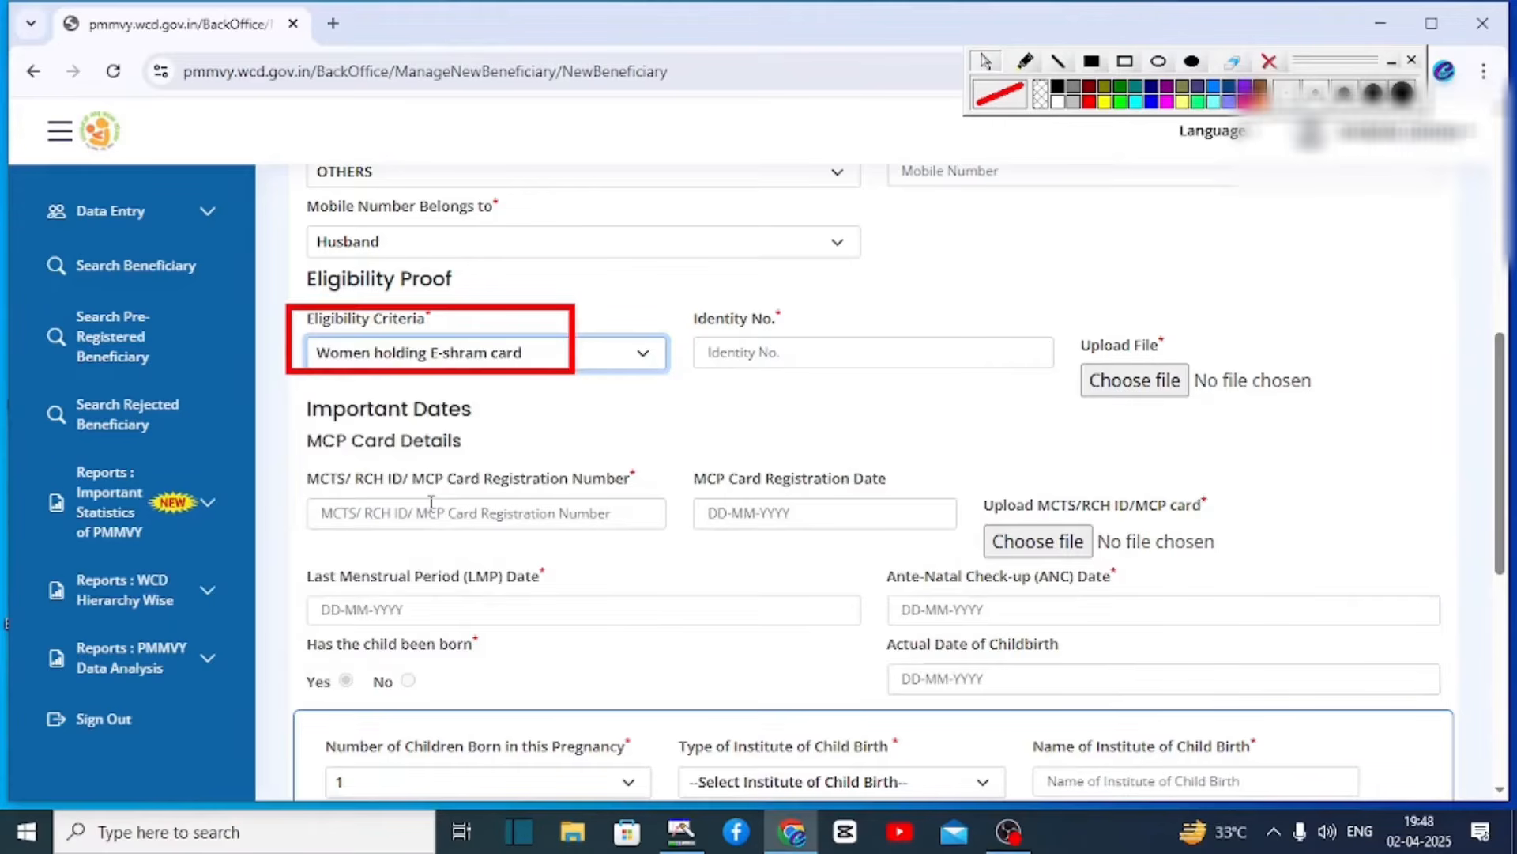
- Clear the previous marking and outline the eligibility proof's Identity No. and Upload File fields in red
{"action": "left_click", "coordinate": [1267, 62]}
{"action": "mouse_move", "coordinate": [681, 325]}
{"action": "left_mouse_down"}
{"action": "mouse_move", "coordinate": [840, 399]}
{"action": "mouse_move", "coordinate": [899, 381]}
{"action": "left_mouse_up"}
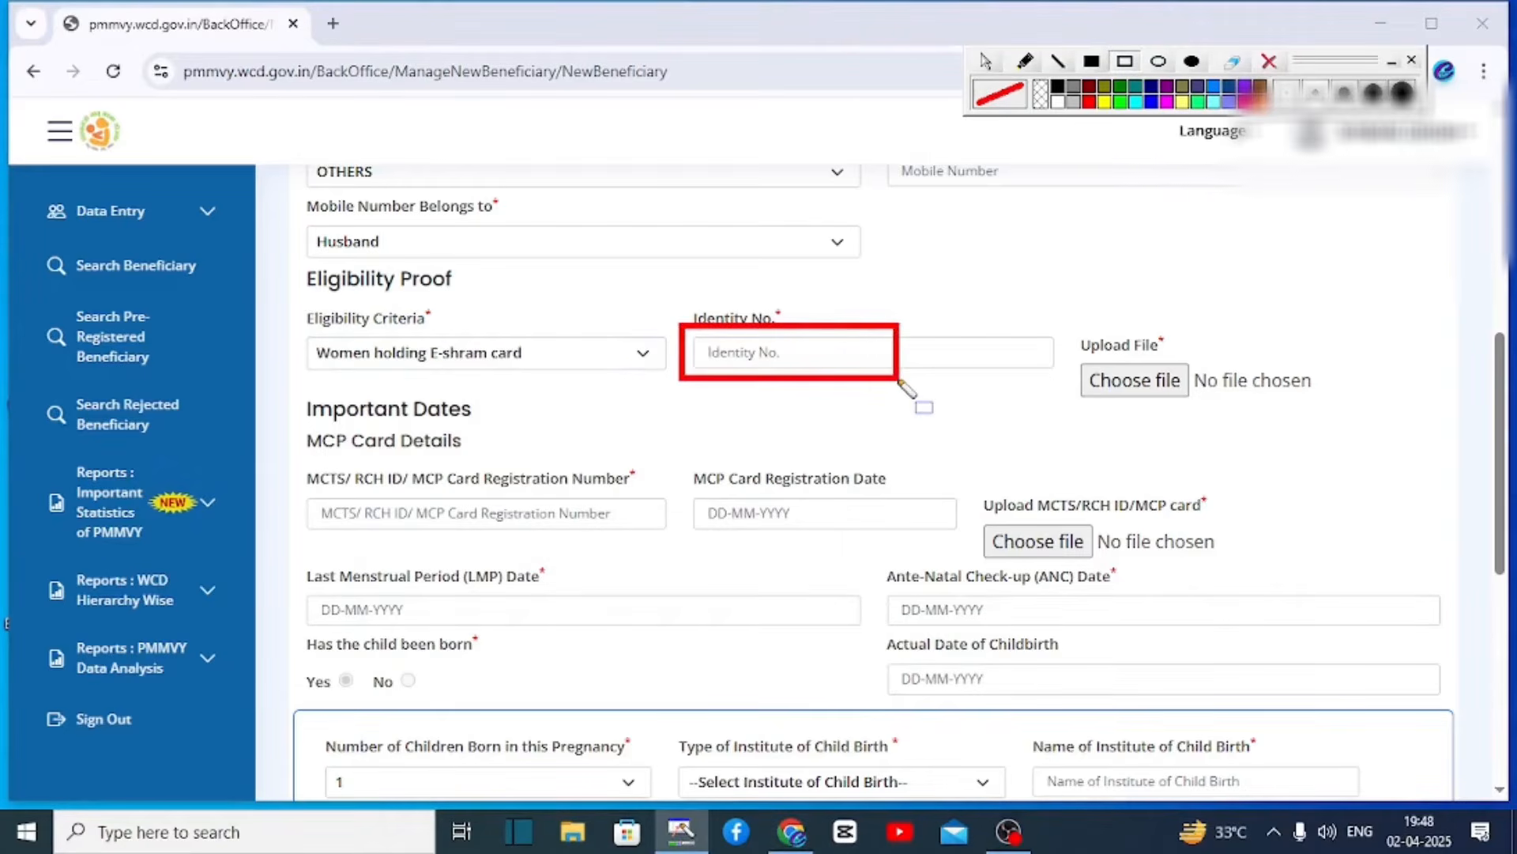
{"action": "mouse_move", "coordinate": [1058, 321]}
{"action": "left_mouse_down"}
{"action": "mouse_move", "coordinate": [1131, 376]}
{"action": "mouse_move", "coordinate": [1211, 403]}
{"action": "left_mouse_up"}
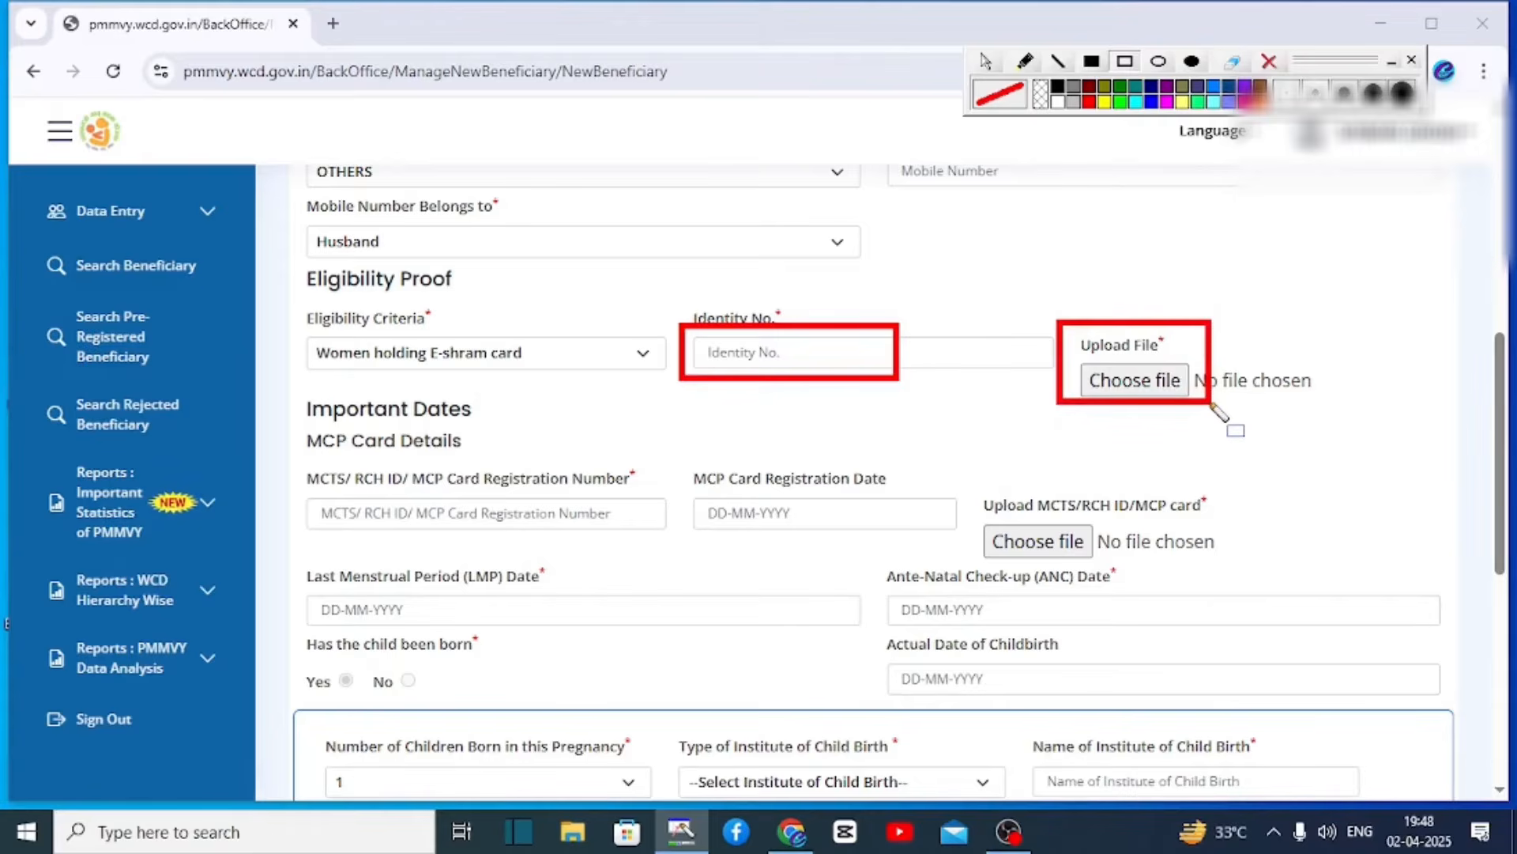
- Outline the Important Dates and MCP Card Details headings, then the MCP card's registration number, registration date and upload fields in red
{"action": "scroll", "coordinate": [1213, 405], "scroll_direction": "down", "scroll_amount": 2}
{"action": "mouse_move", "coordinate": [288, 207]}
{"action": "left_mouse_down"}
{"action": "mouse_move", "coordinate": [387, 269]}
{"action": "mouse_move", "coordinate": [520, 282]}
{"action": "left_mouse_up"}
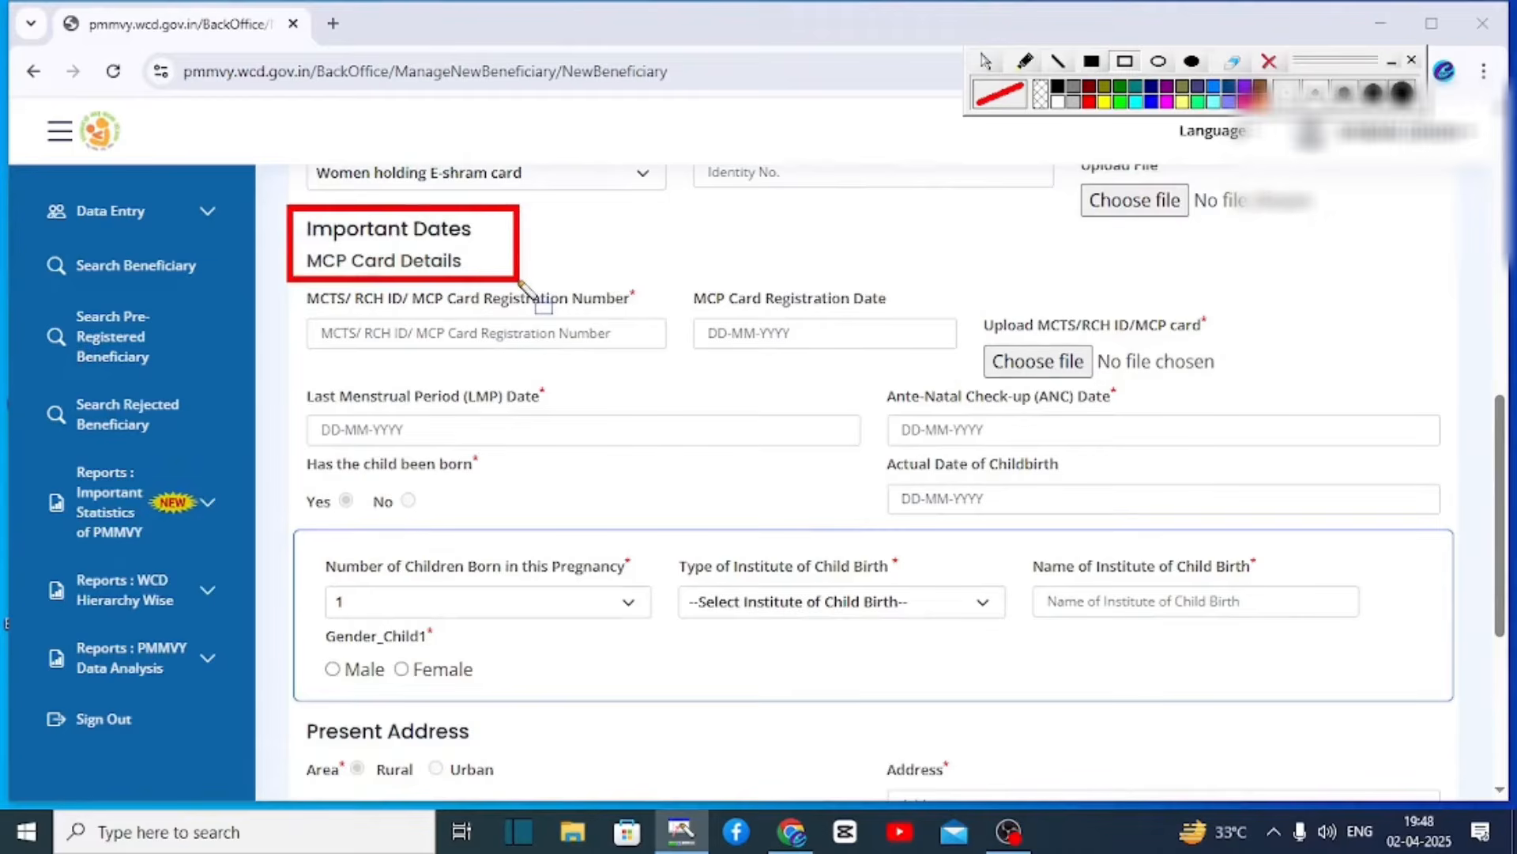
{"action": "mouse_move", "coordinate": [295, 283]}
{"action": "left_mouse_down"}
{"action": "mouse_move", "coordinate": [456, 361]}
{"action": "mouse_move", "coordinate": [518, 372]}
{"action": "mouse_move", "coordinate": [512, 348]}
{"action": "left_mouse_up"}
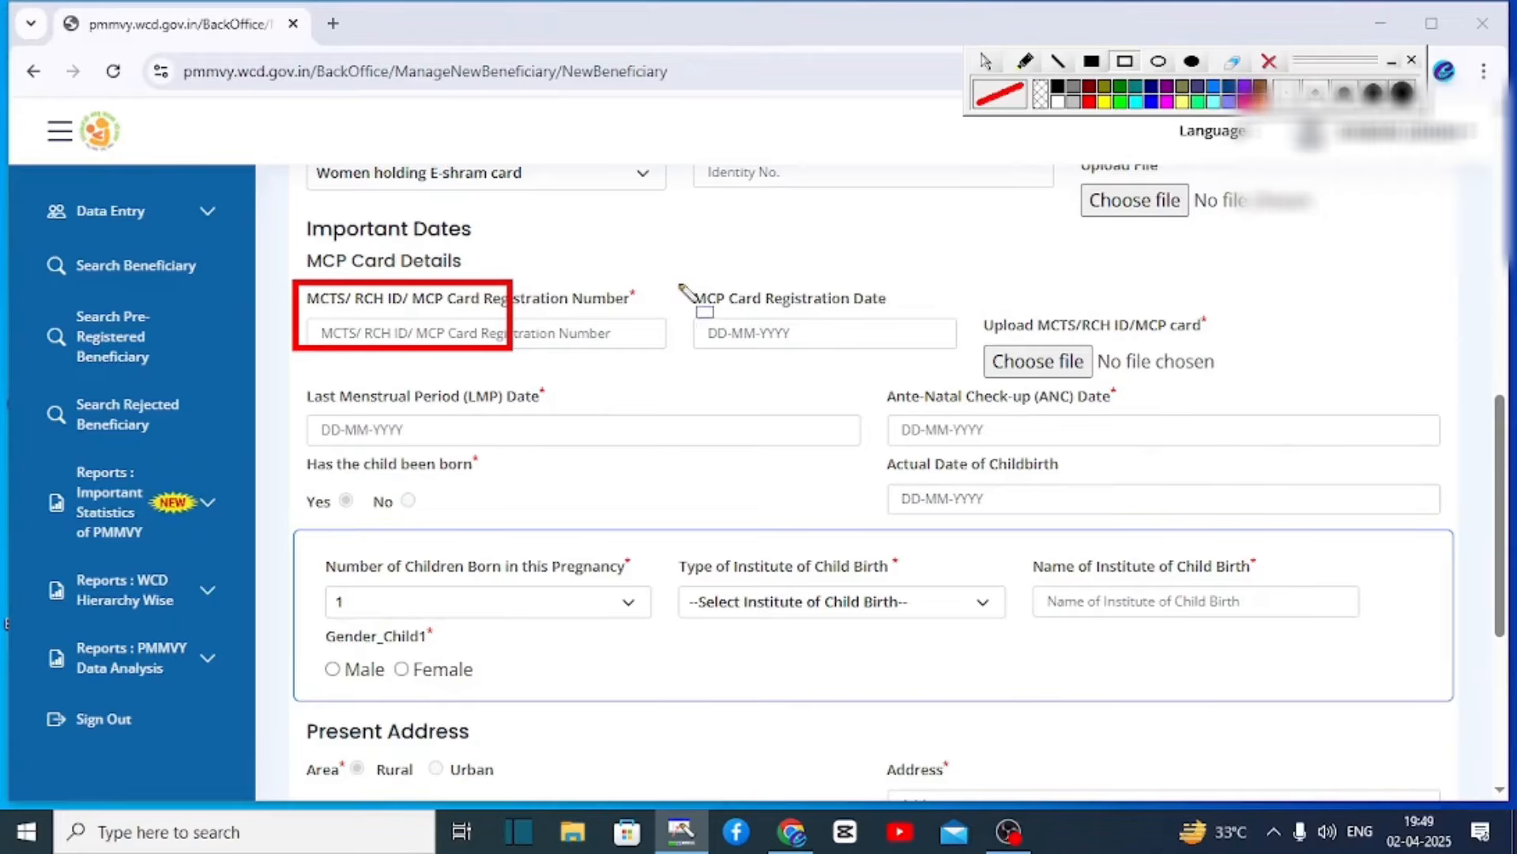
{"action": "left_click_drag", "start_coordinate": [675, 282], "coordinate": [923, 352]}
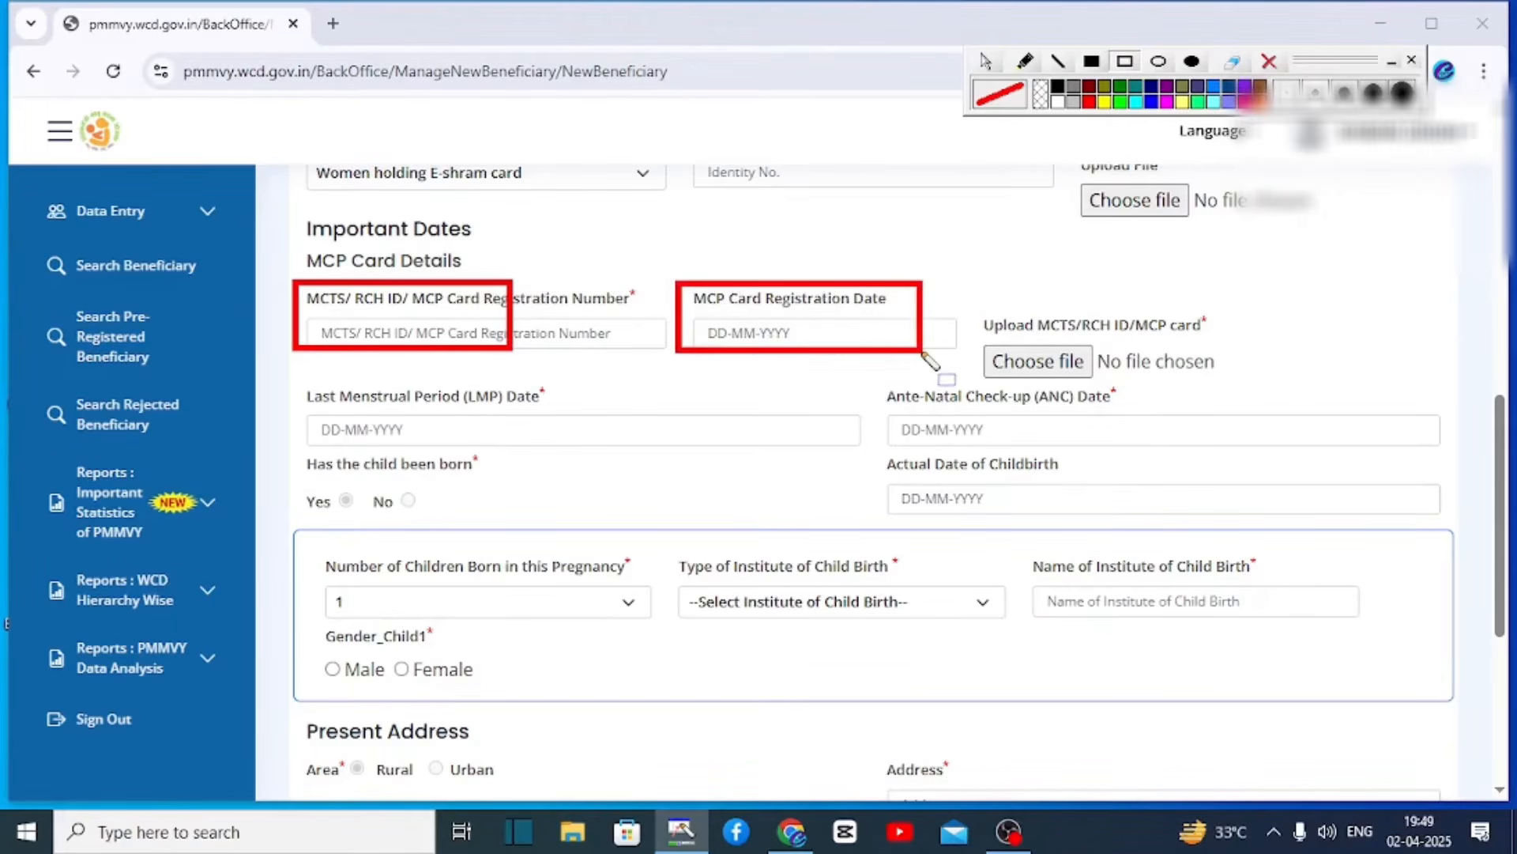
{"action": "mouse_move", "coordinate": [969, 302]}
{"action": "left_mouse_down"}
{"action": "mouse_move", "coordinate": [1047, 373]}
{"action": "mouse_move", "coordinate": [1227, 387]}
{"action": "left_mouse_up"}
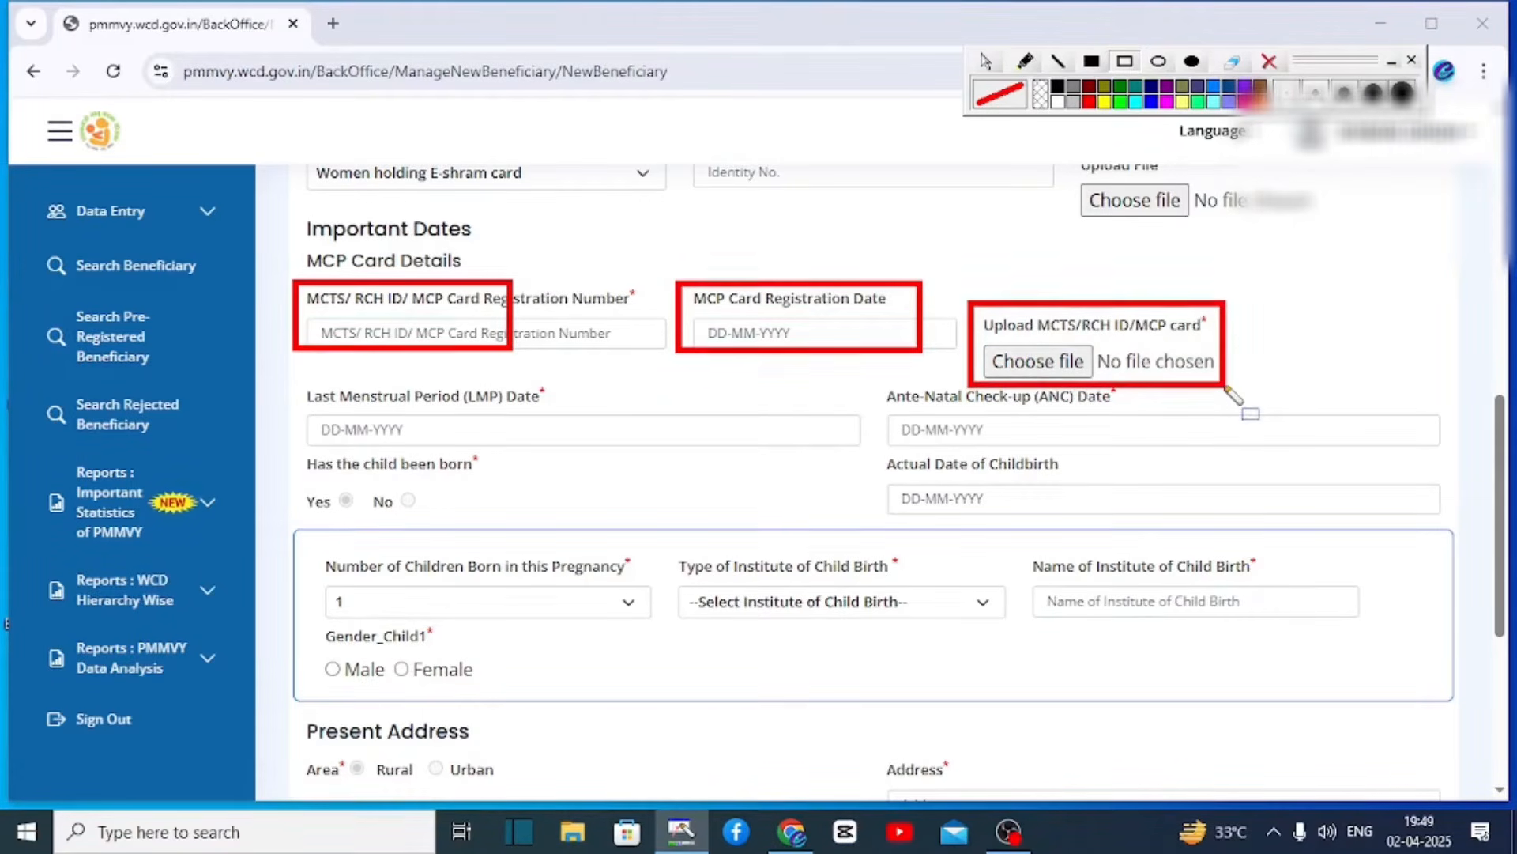
- Outline the LMP Date, ANC Date, Has the child been born and Actual Date of Childbirth fields in red
{"action": "mouse_move", "coordinate": [291, 381]}
{"action": "left_mouse_down"}
{"action": "mouse_move", "coordinate": [454, 444]}
{"action": "mouse_move", "coordinate": [586, 452]}
{"action": "left_mouse_up"}
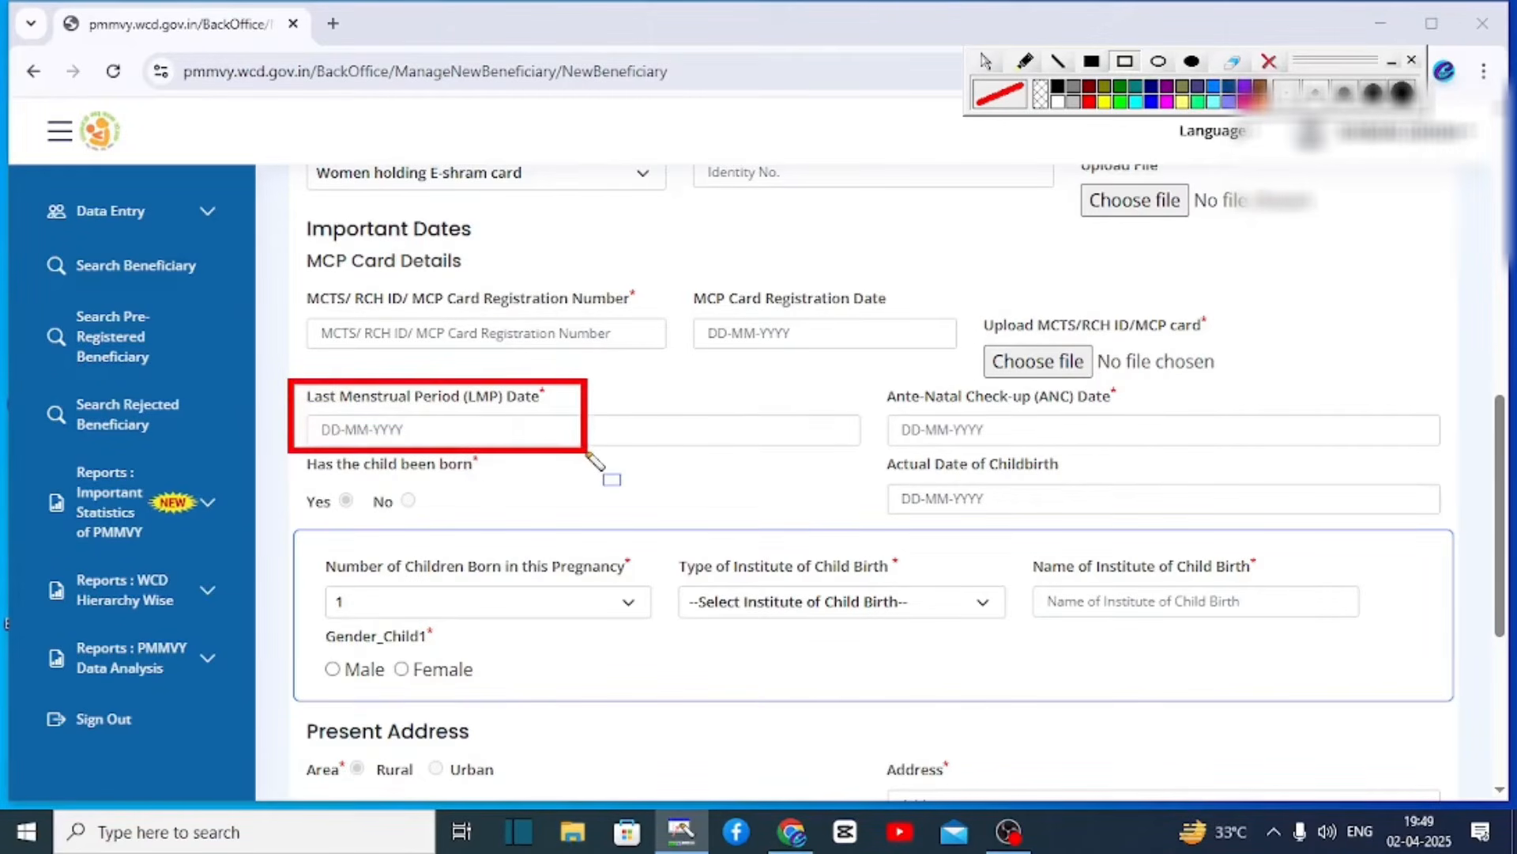
{"action": "left_click_drag", "start_coordinate": [870, 383], "coordinate": [1116, 449]}
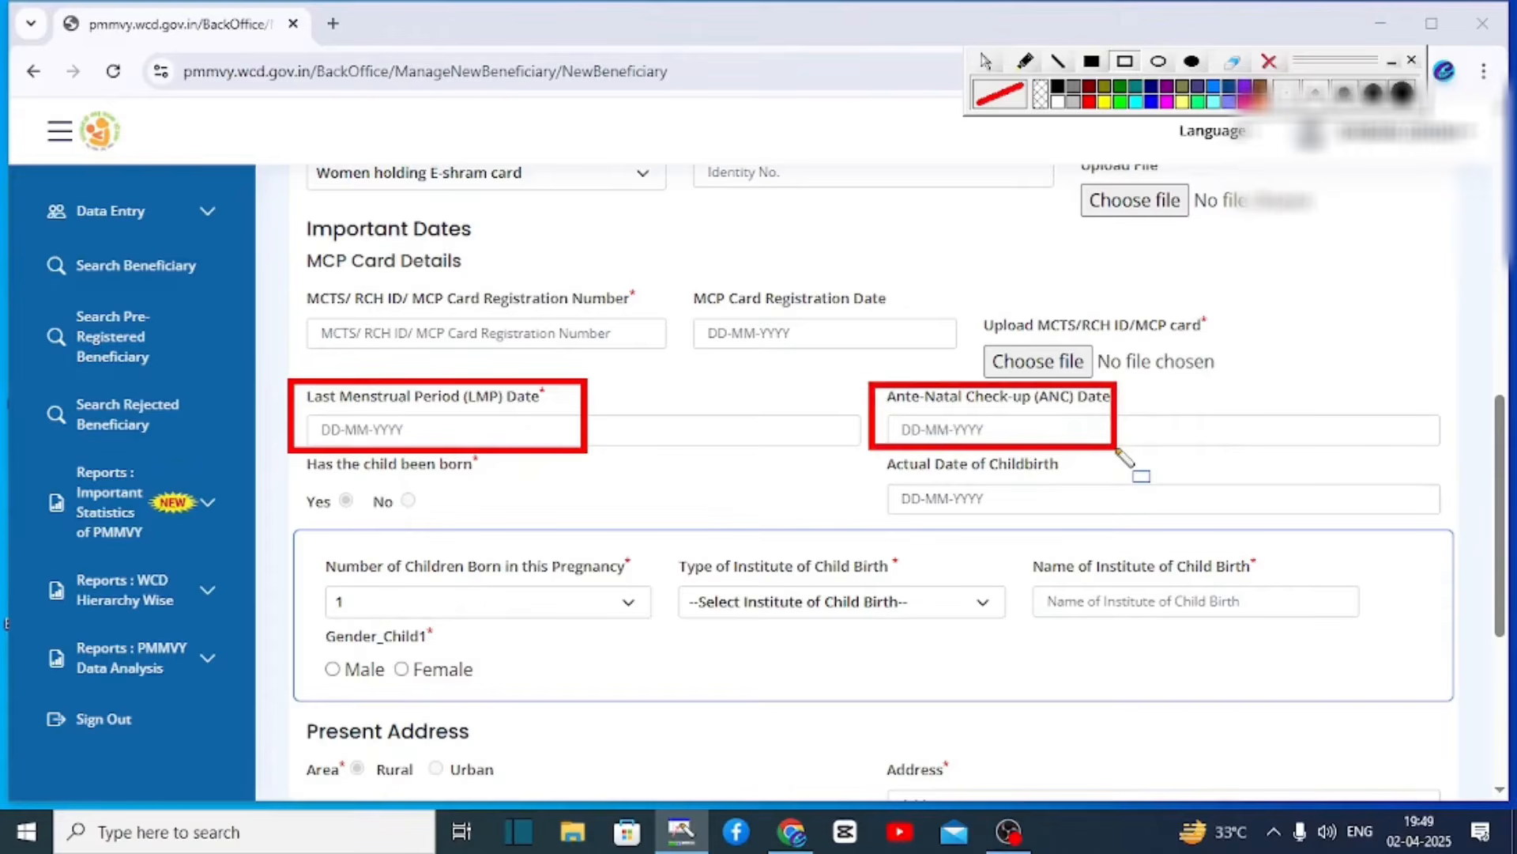
{"action": "left_click", "coordinate": [1269, 61]}
{"action": "left_click_drag", "start_coordinate": [276, 450], "coordinate": [439, 528]}
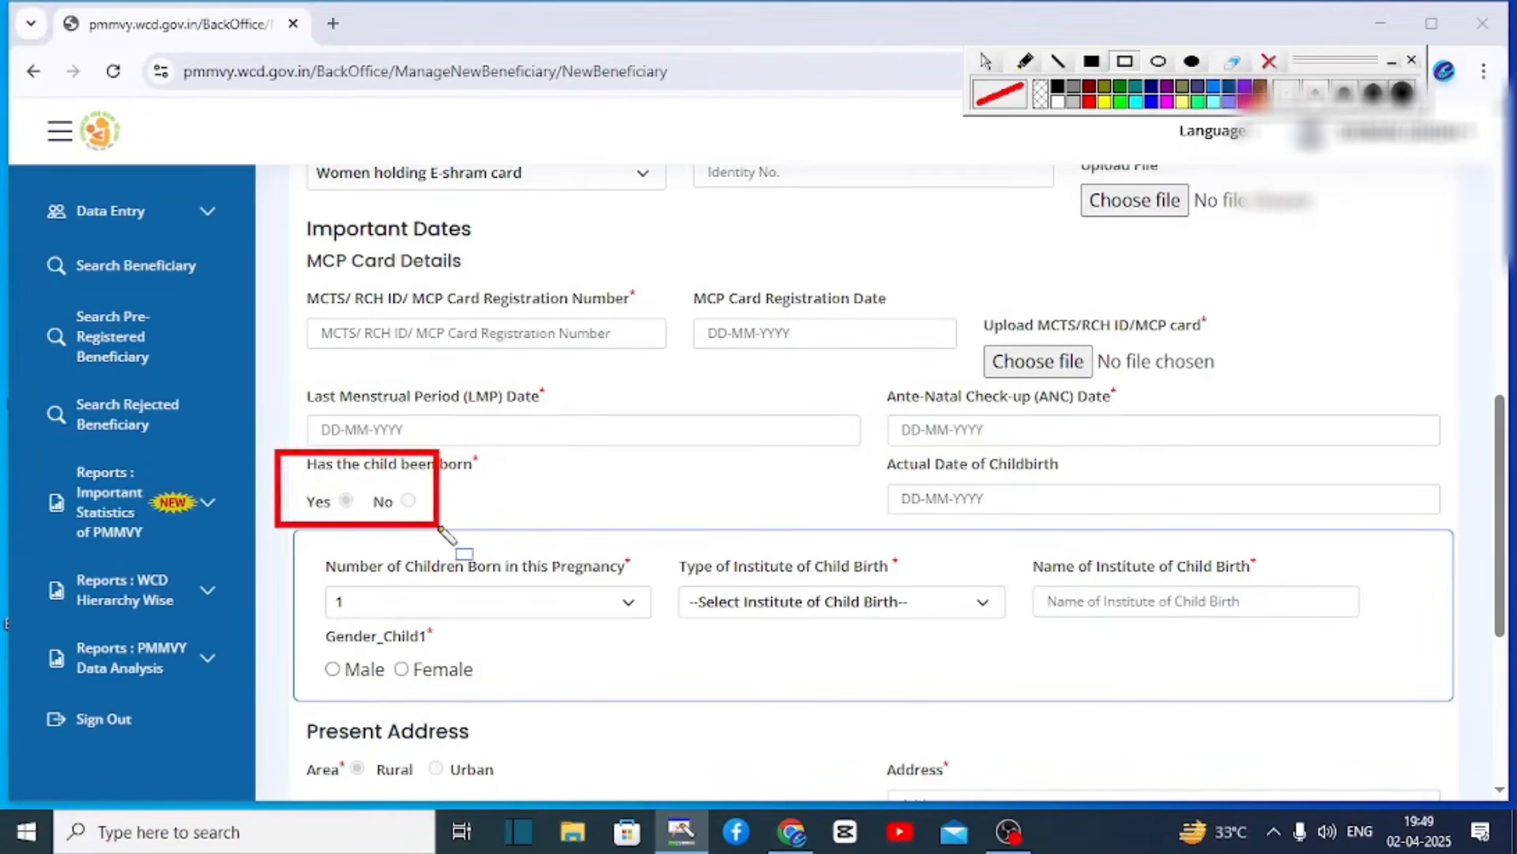
{"action": "mouse_move", "coordinate": [867, 444]}
{"action": "left_mouse_down"}
{"action": "mouse_move", "coordinate": [909, 482]}
{"action": "mouse_move", "coordinate": [1129, 525]}
{"action": "left_mouse_up"}
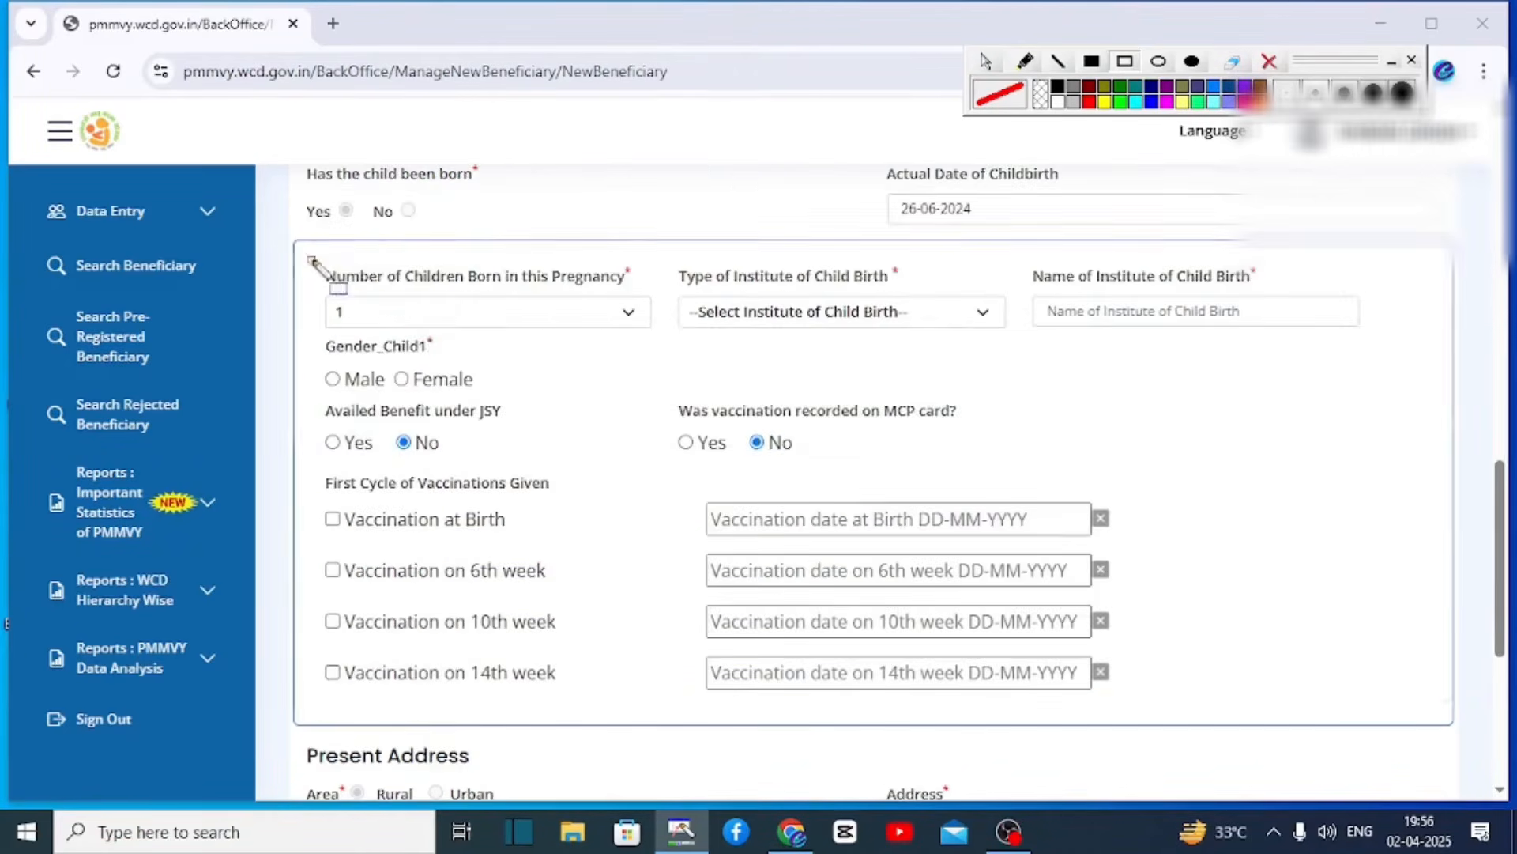
- Outline the number of children born and Type of Institute of Child Birth fields in red, and set the institute type to Government Hospital
{"action": "left_click_drag", "start_coordinate": [310, 259], "coordinate": [664, 353]}
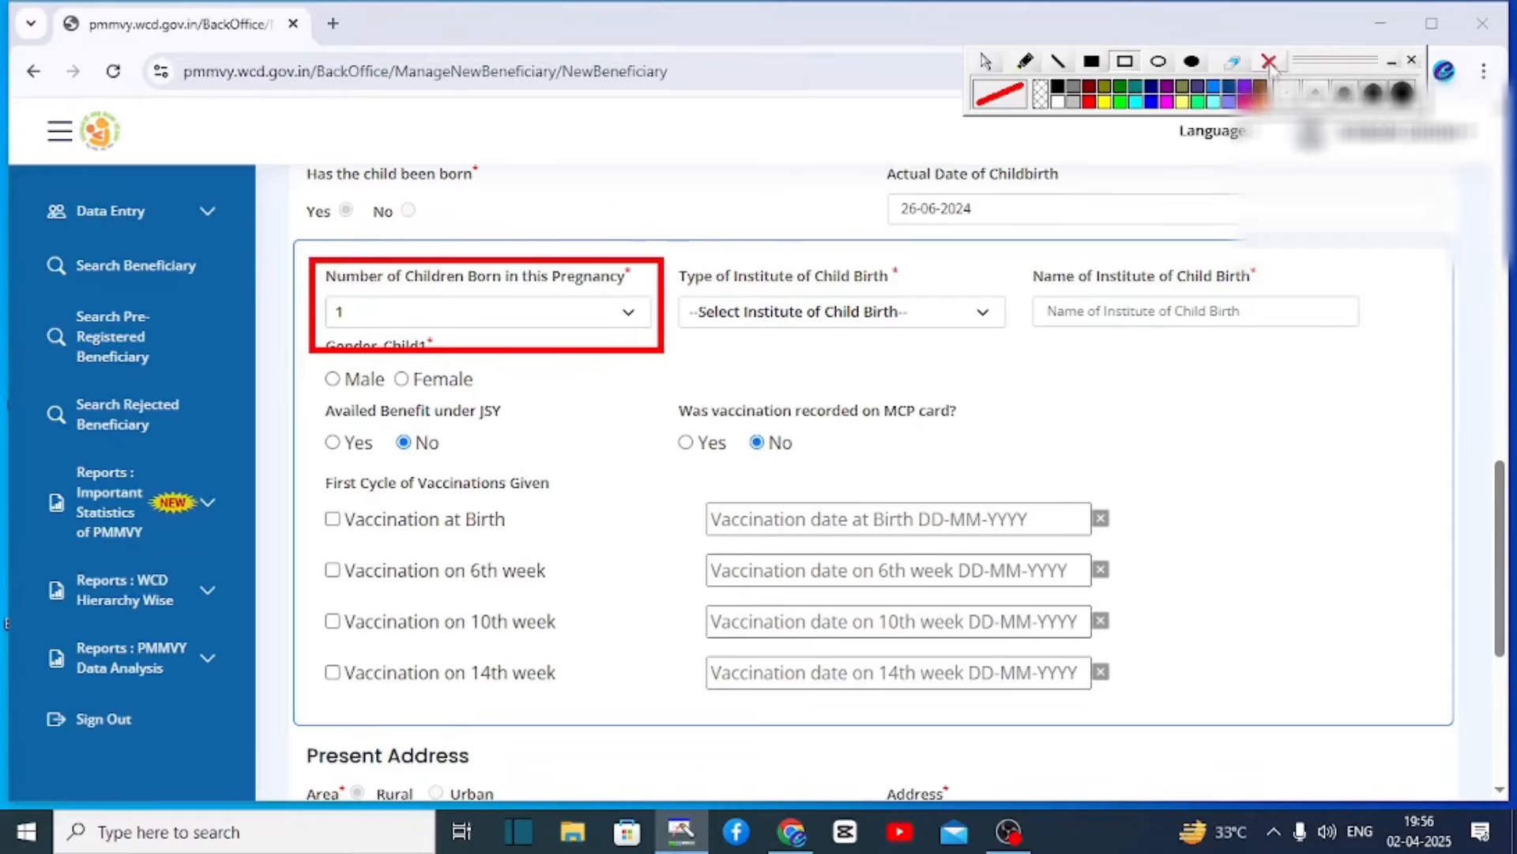
{"action": "left_click_drag", "start_coordinate": [663, 254], "coordinate": [1012, 357]}
{"action": "left_click", "coordinate": [870, 313]}
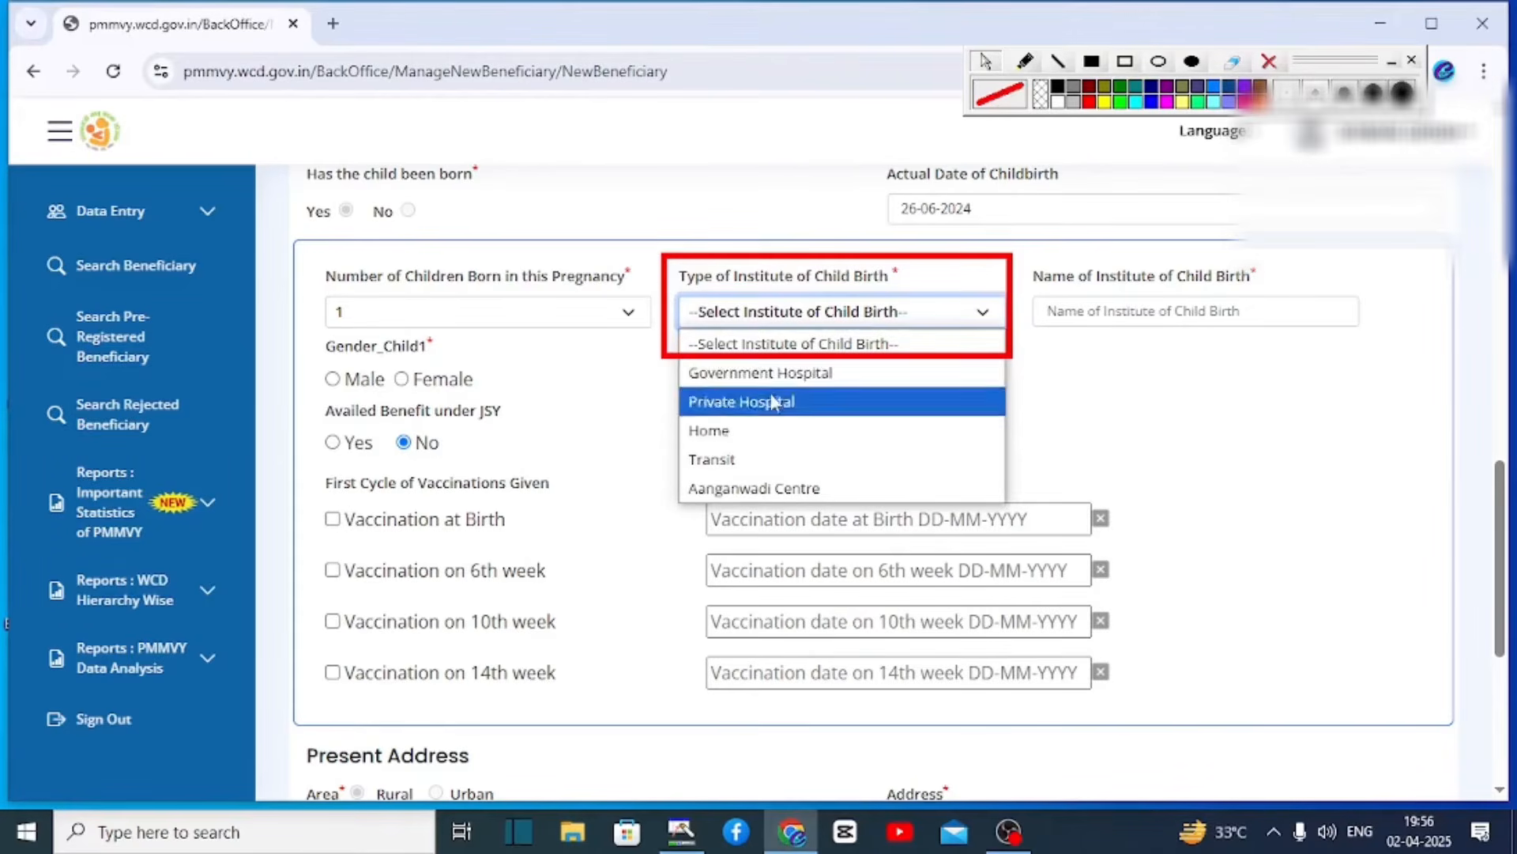
{"action": "left_click", "coordinate": [779, 374]}
- Enter JHARGRAM GOVERNMENT MCH as the childbirth institute, set the child's gender to Male, and outline the name, gender and JSY benefit fields in red
{"action": "mouse_move", "coordinate": [1020, 262]}
{"action": "left_mouse_down"}
{"action": "mouse_move", "coordinate": [1066, 298]}
{"action": "mouse_move", "coordinate": [1313, 370]}
{"action": "mouse_move", "coordinate": [1374, 348]}
{"action": "left_mouse_up"}
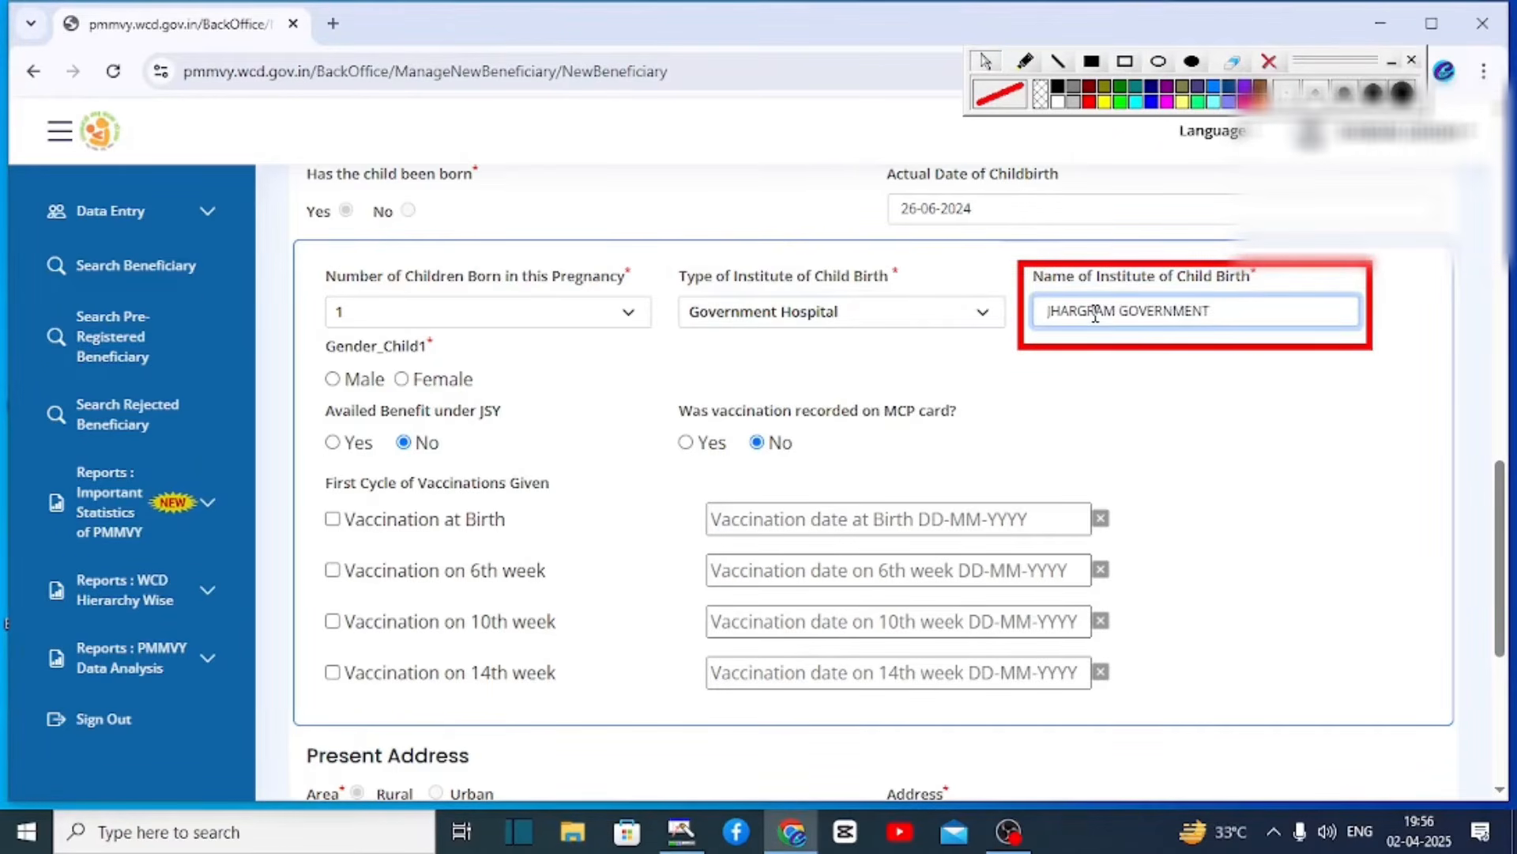
{"action": "type", "text": "MCH"}
{"action": "left_click_drag", "start_coordinate": [305, 338], "coordinate": [507, 394]}
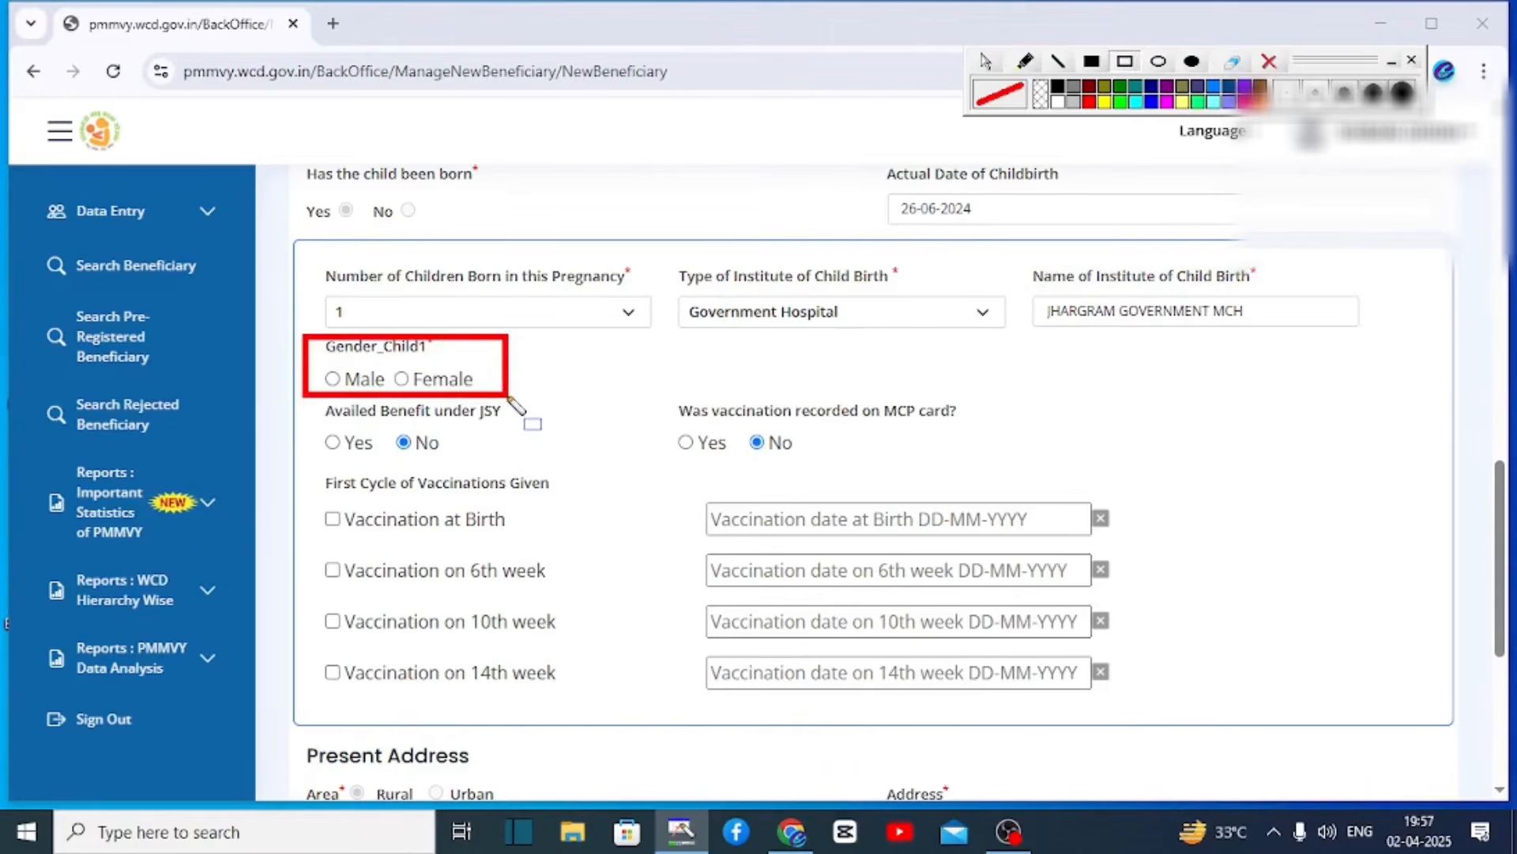
{"action": "left_click_drag", "start_coordinate": [305, 399], "coordinate": [544, 468]}
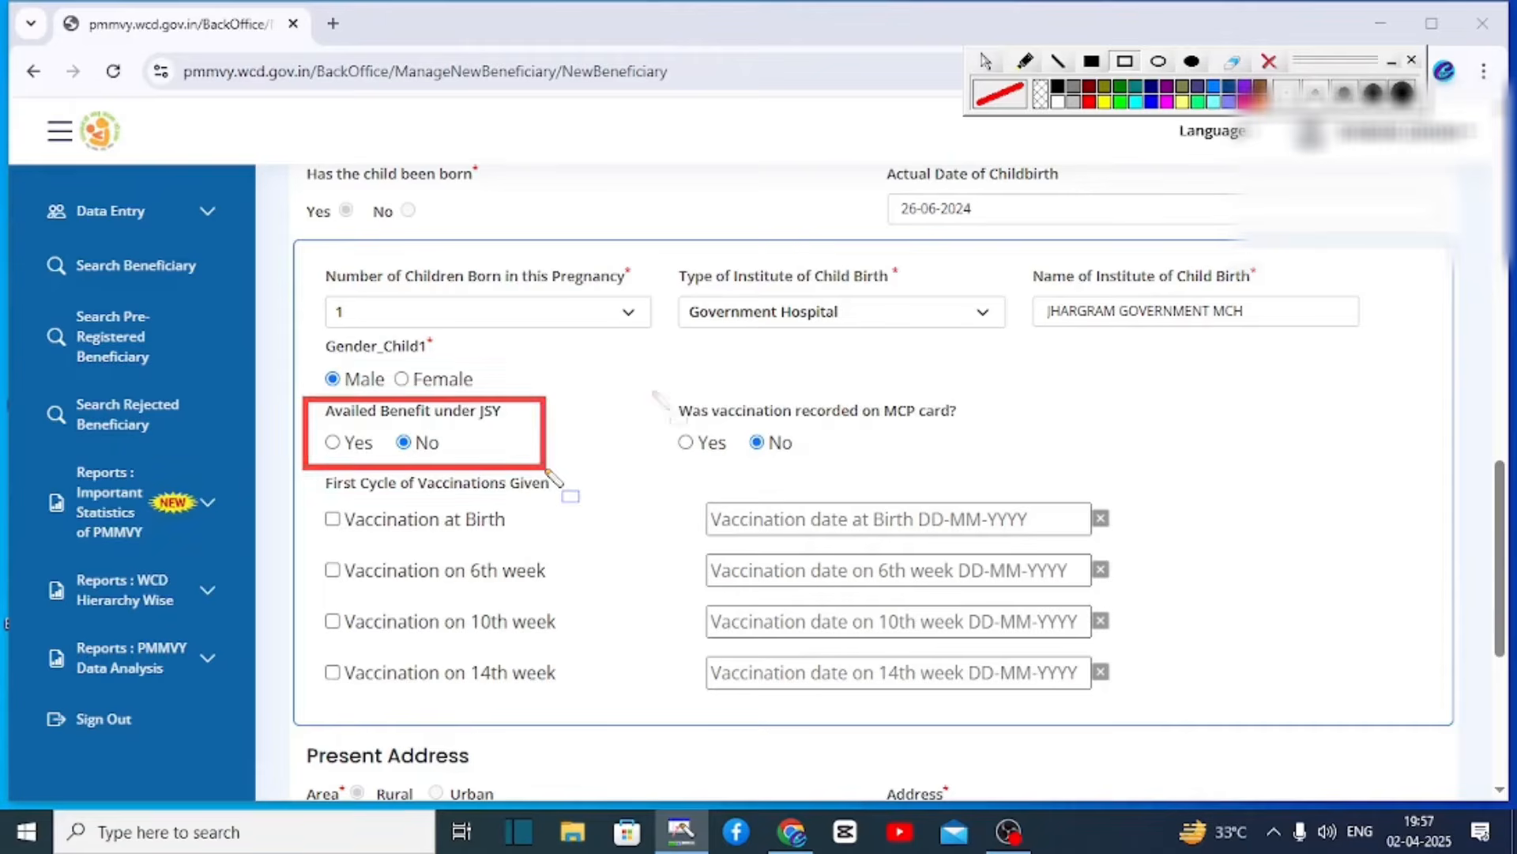
- Set vaccination recorded on MCP card to Yes, tick all four first-cycle vaccinations, and outline the question and vaccination date fields in red
{"action": "mouse_move", "coordinate": [648, 387]}
{"action": "left_mouse_down"}
{"action": "mouse_move", "coordinate": [909, 474]}
{"action": "mouse_move", "coordinate": [997, 475]}
{"action": "left_mouse_up"}
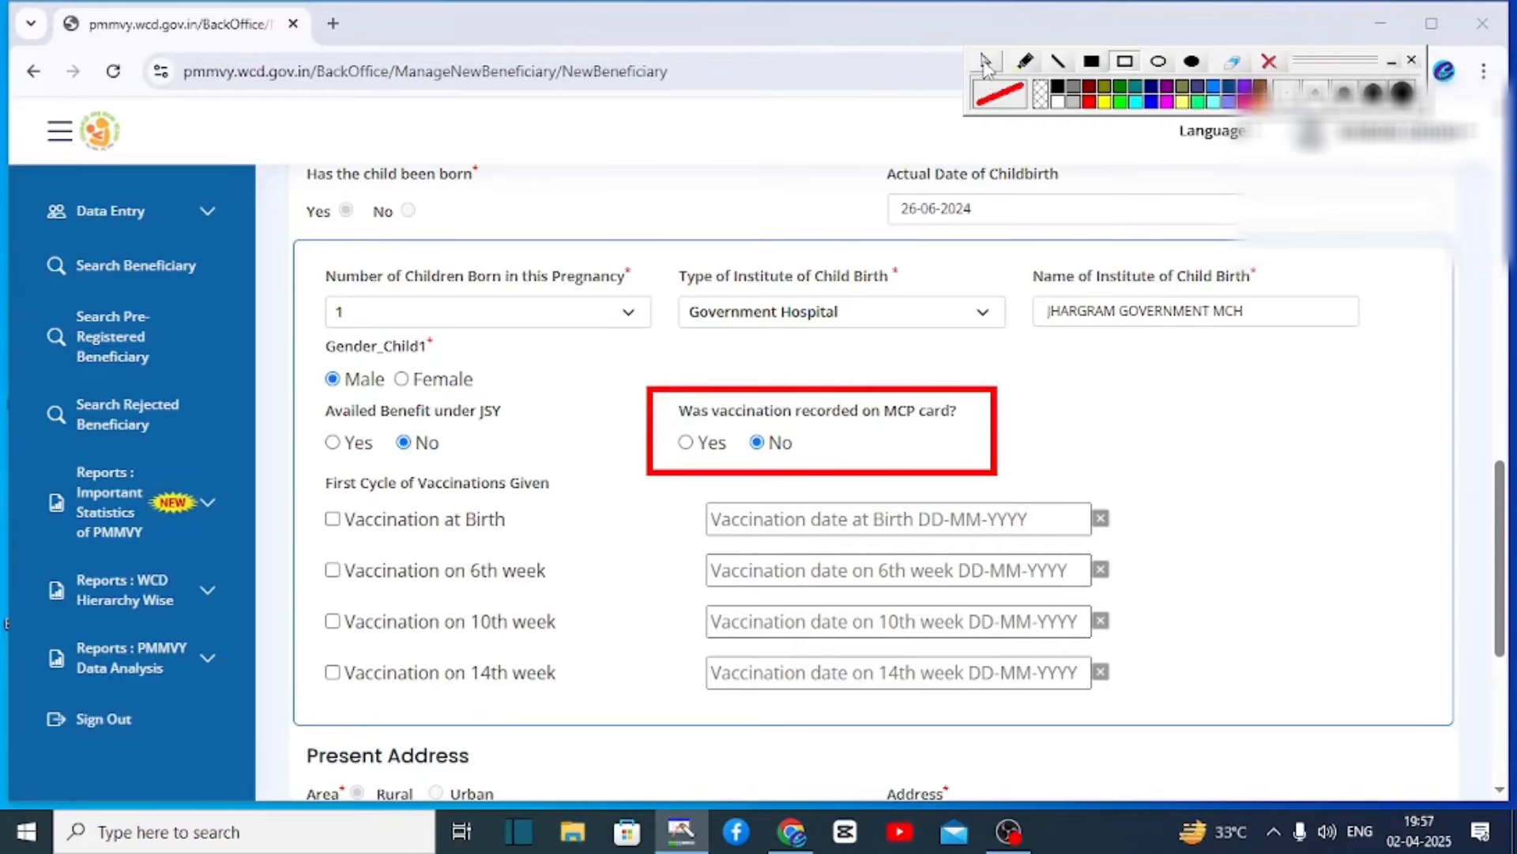
{"action": "left_click", "coordinate": [986, 61]}
{"action": "left_click", "coordinate": [686, 443]}
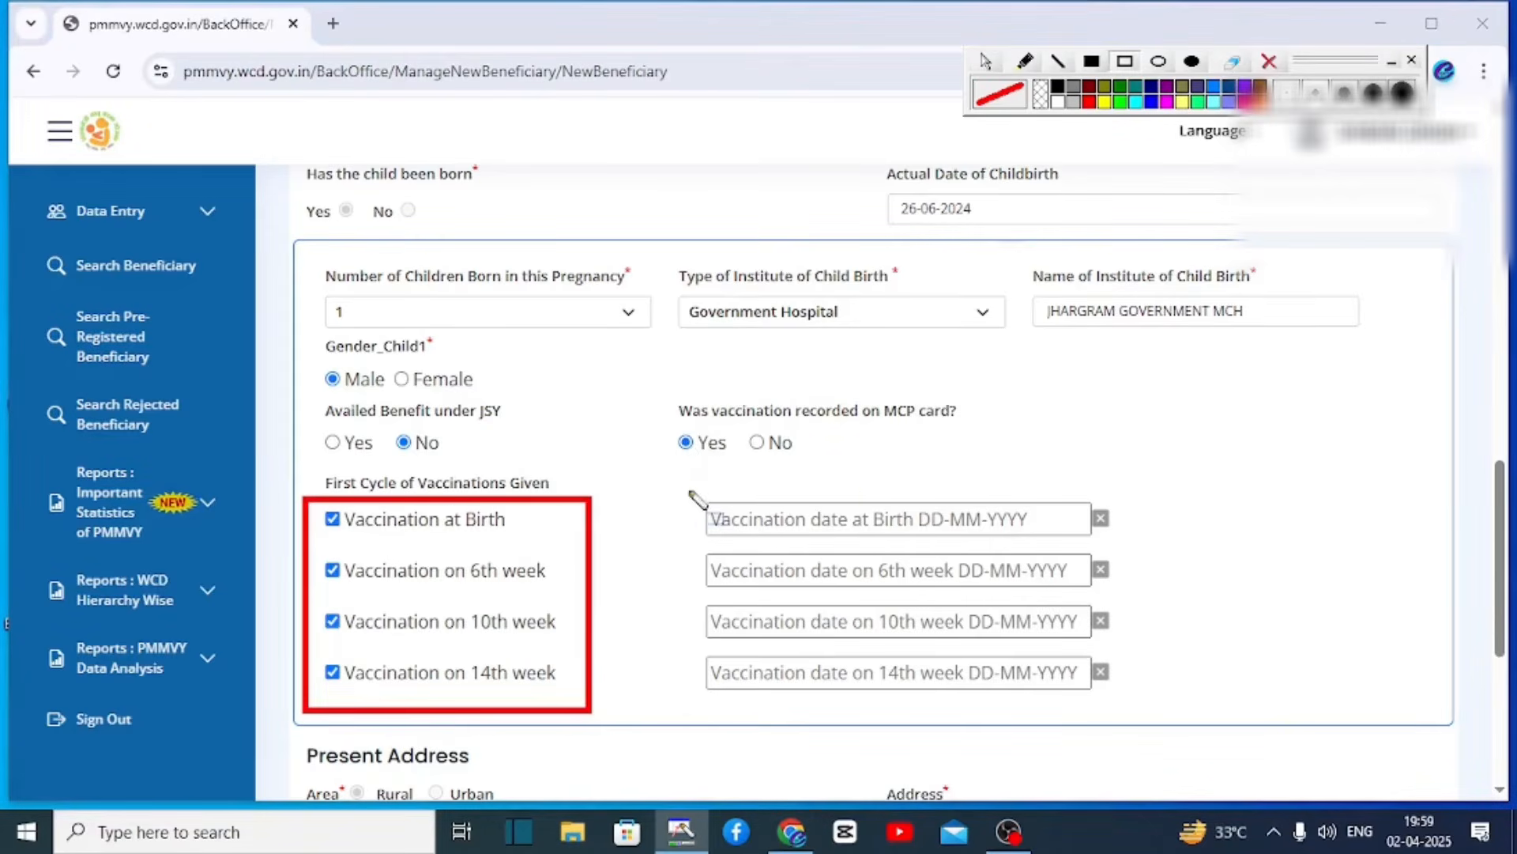
{"action": "mouse_move", "coordinate": [686, 489]}
{"action": "left_mouse_down"}
{"action": "mouse_move", "coordinate": [1002, 624]}
{"action": "mouse_move", "coordinate": [1160, 721]}
{"action": "mouse_move", "coordinate": [1147, 703]}
{"action": "left_mouse_up"}
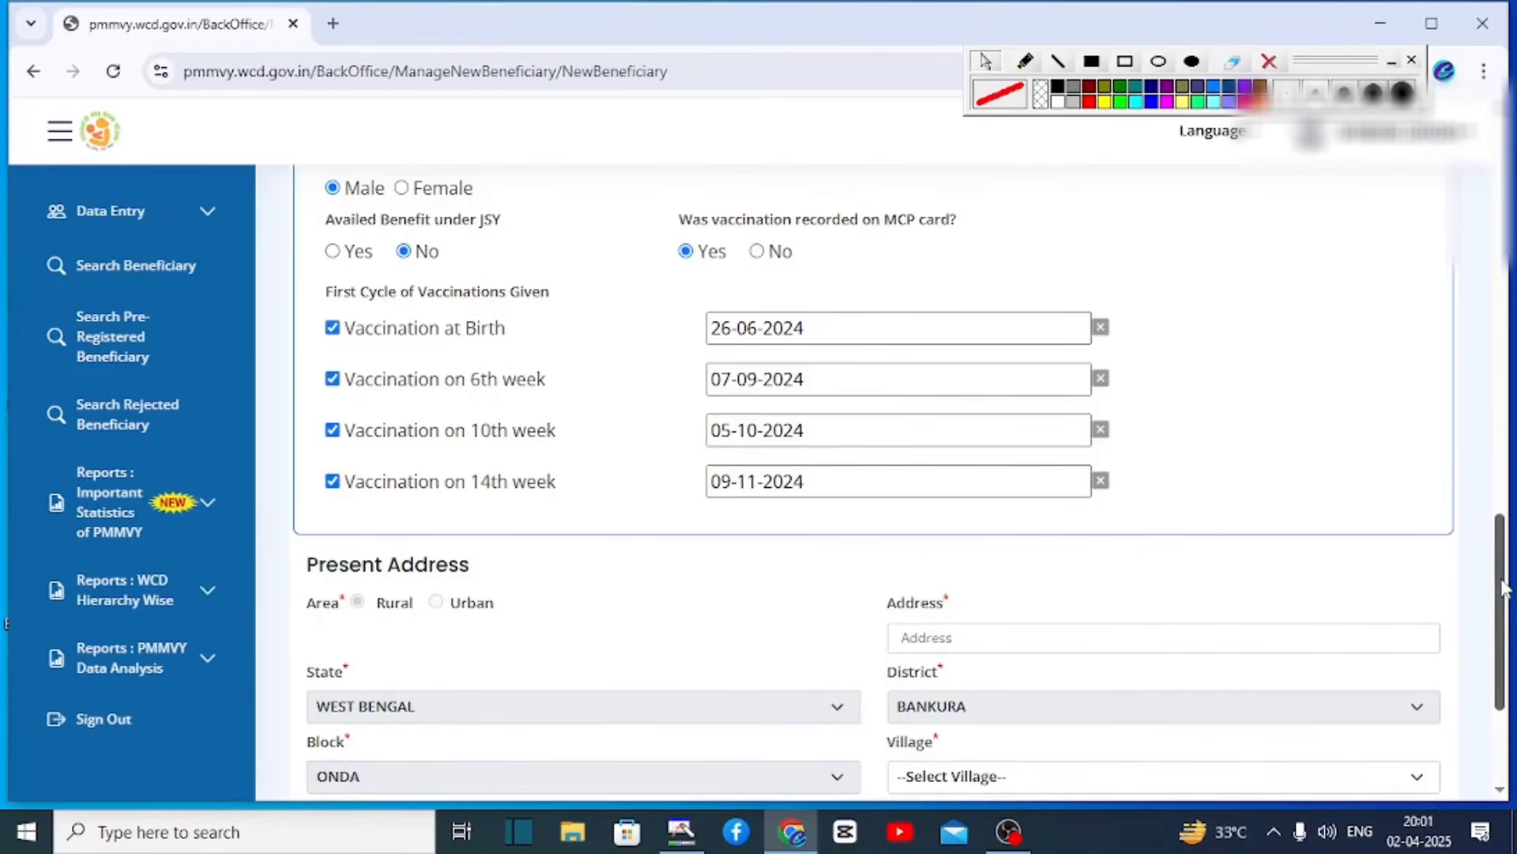
- Outline the Present Address section's Address, State, District, Block, Village and Pincode fields and the form's Submit button in red
{"action": "left_click_drag", "start_coordinate": [1500, 528], "coordinate": [1508, 656]}
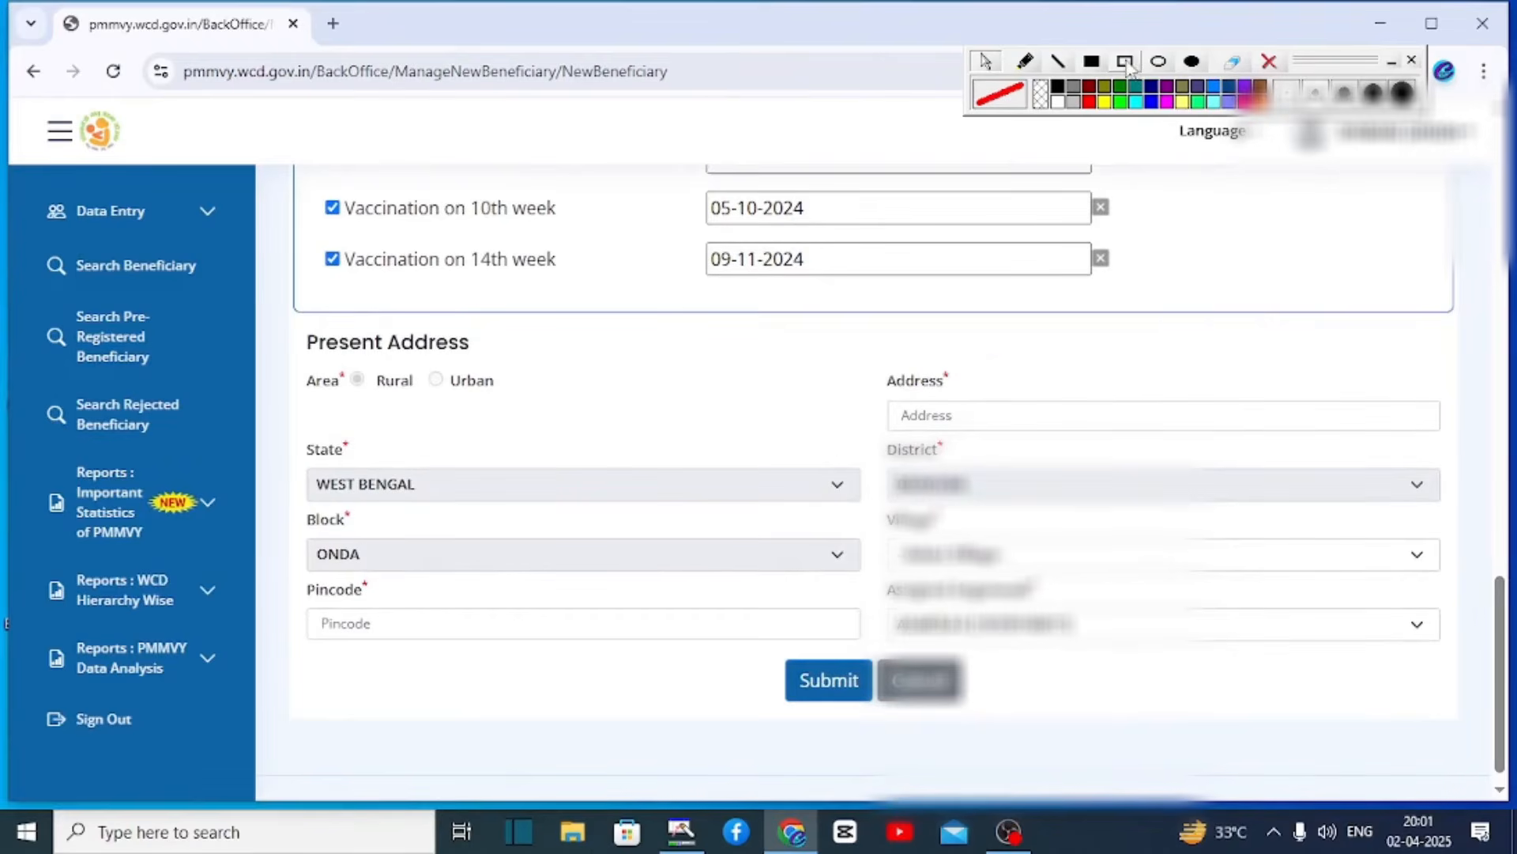
{"action": "left_click", "coordinate": [1126, 63]}
{"action": "mouse_move", "coordinate": [855, 345]}
{"action": "left_mouse_down"}
{"action": "mouse_move", "coordinate": [1100, 498]}
{"action": "mouse_move", "coordinate": [1217, 437]}
{"action": "left_mouse_up"}
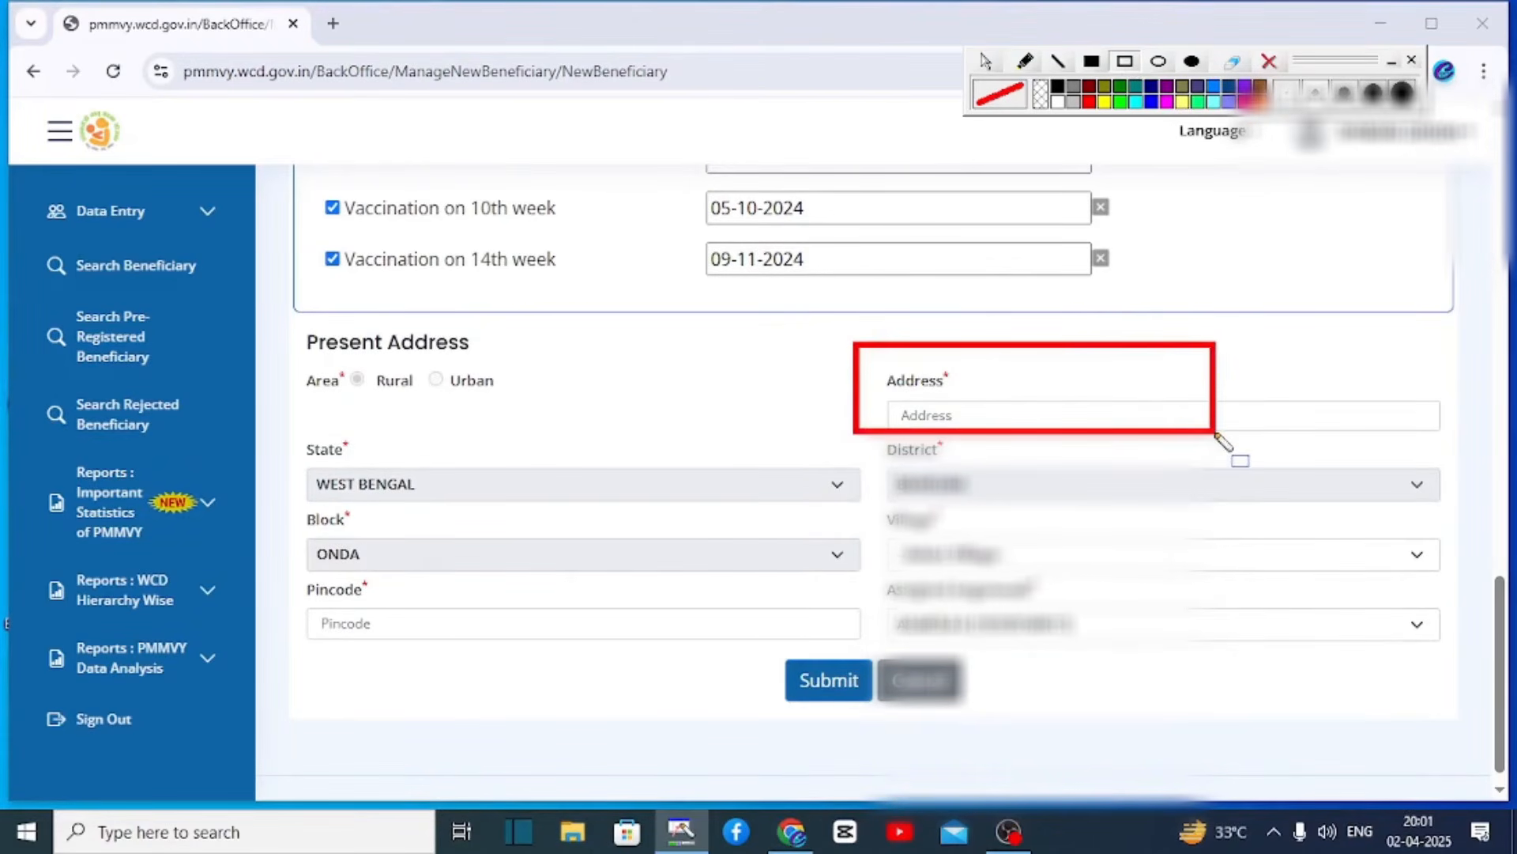
{"action": "mouse_move", "coordinate": [282, 427]}
{"action": "left_mouse_down"}
{"action": "mouse_move", "coordinate": [336, 464]}
{"action": "mouse_move", "coordinate": [475, 501]}
{"action": "left_mouse_up"}
{"action": "mouse_move", "coordinate": [860, 435]}
{"action": "left_mouse_down"}
{"action": "mouse_move", "coordinate": [1029, 517]}
{"action": "mouse_move", "coordinate": [1042, 504]}
{"action": "left_mouse_up"}
{"action": "mouse_move", "coordinate": [282, 525]}
{"action": "left_mouse_down"}
{"action": "mouse_move", "coordinate": [380, 576]}
{"action": "mouse_move", "coordinate": [437, 581]}
{"action": "left_mouse_up"}
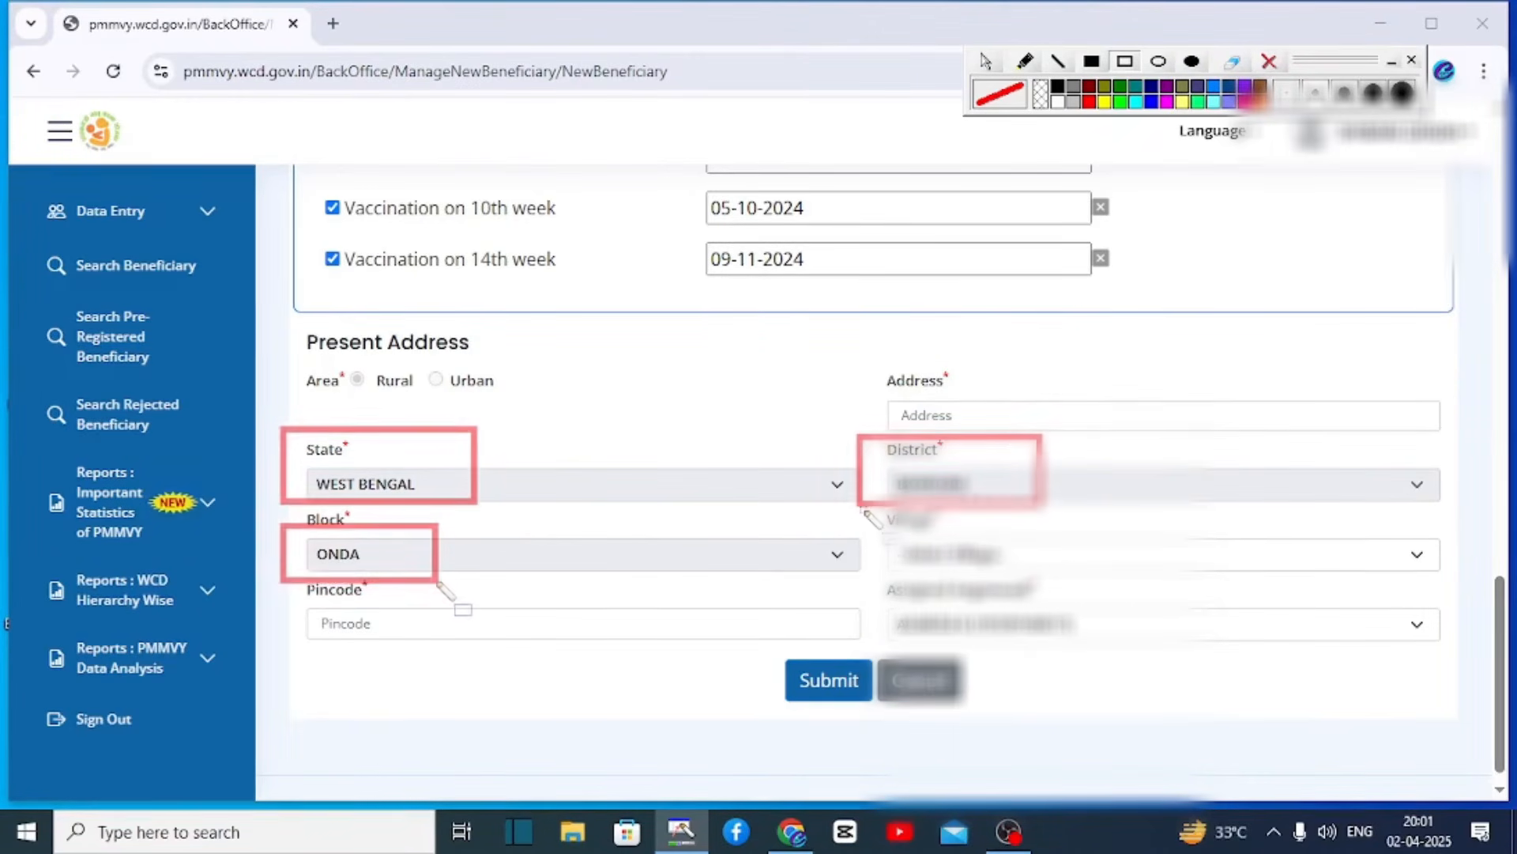
{"action": "left_click_drag", "start_coordinate": [864, 509], "coordinate": [1109, 574]}
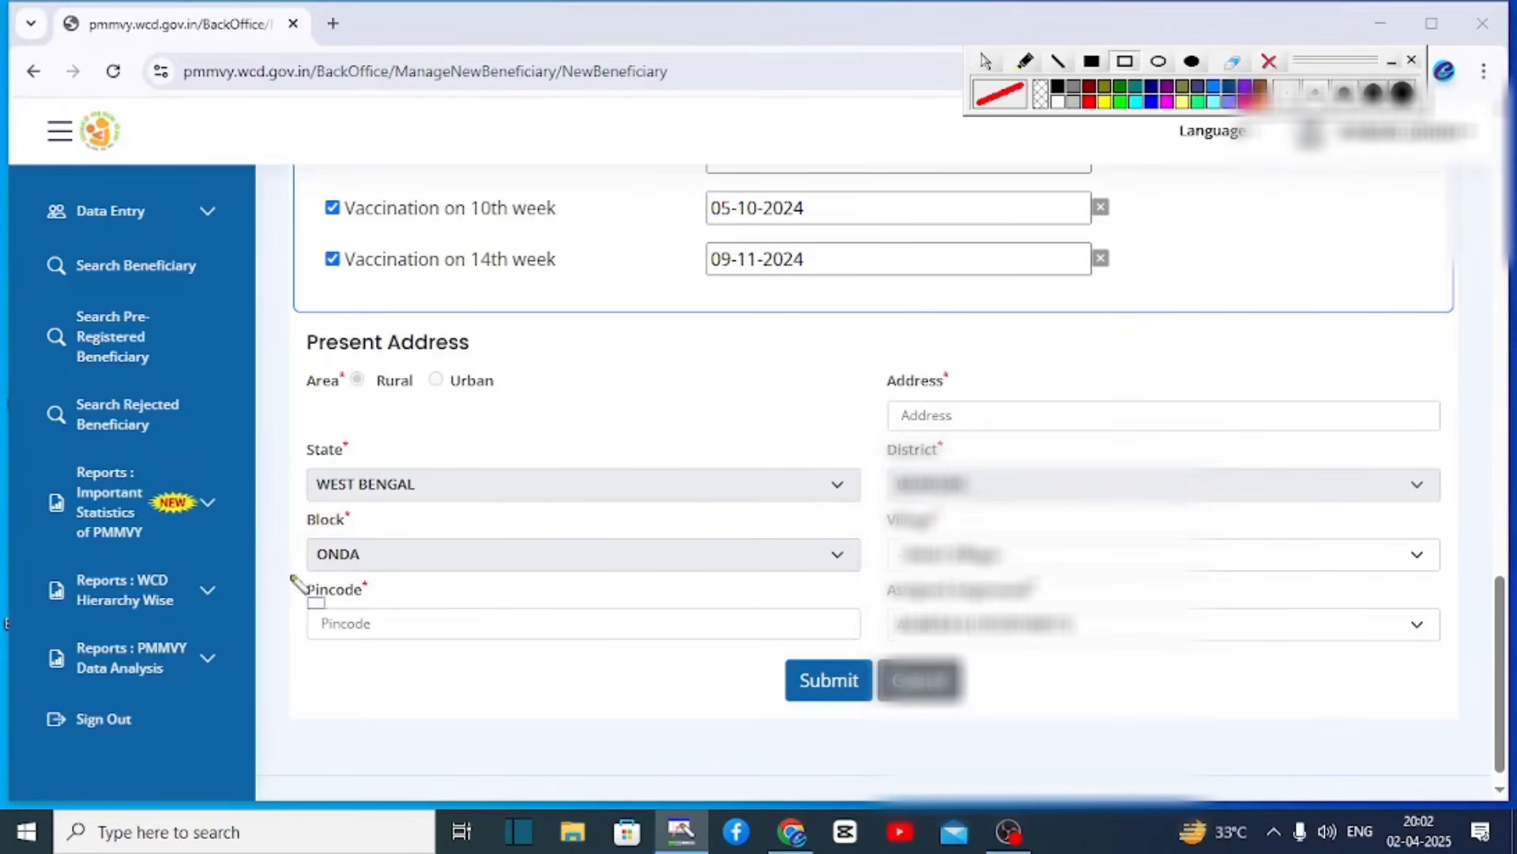
{"action": "left_click_drag", "start_coordinate": [291, 577], "coordinate": [508, 642]}
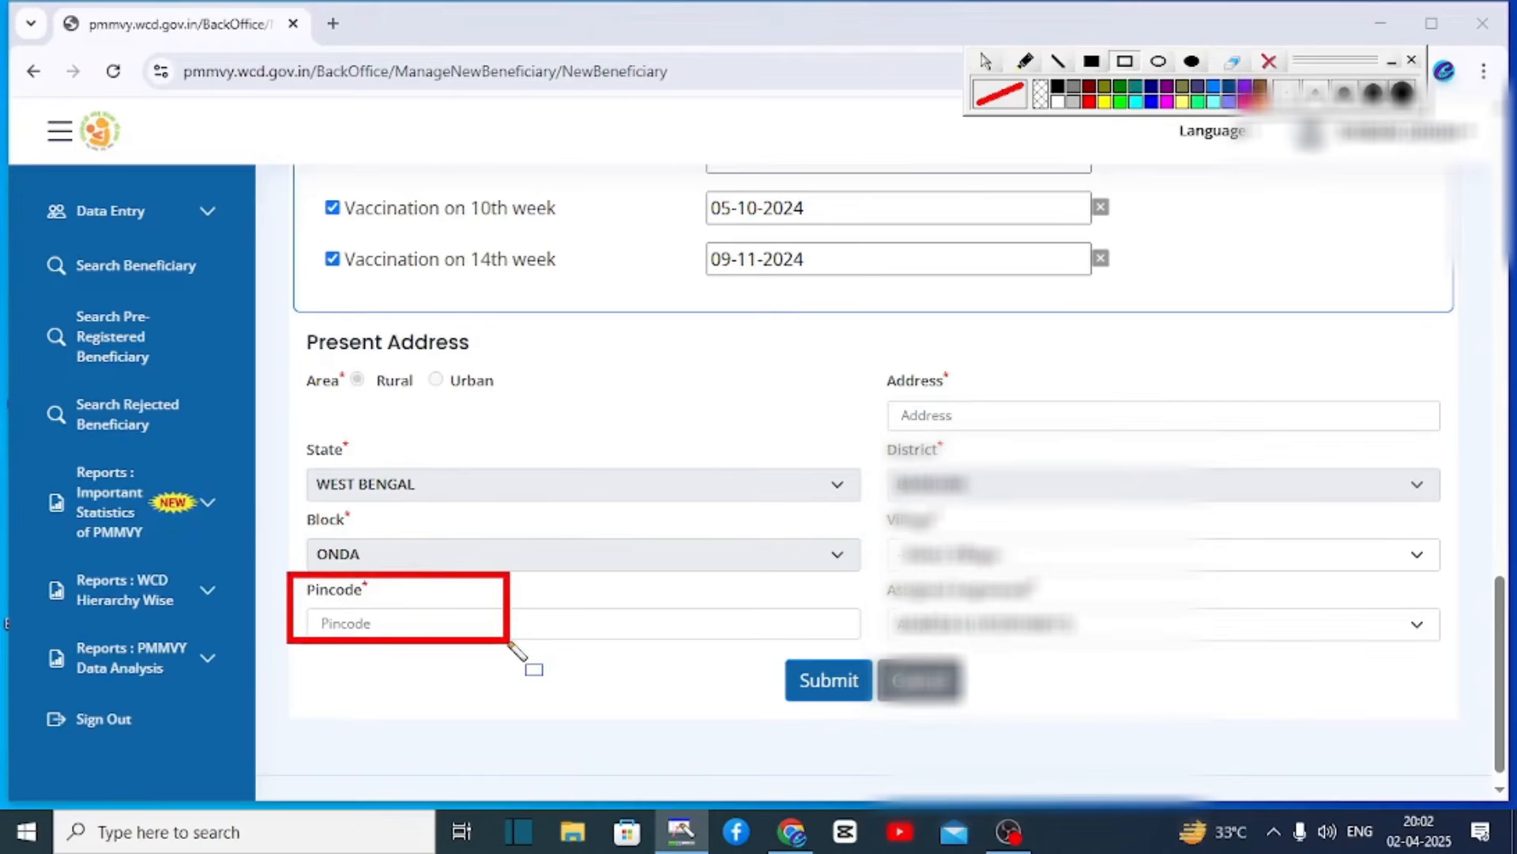
{"action": "left_click_drag", "start_coordinate": [765, 644], "coordinate": [874, 708]}
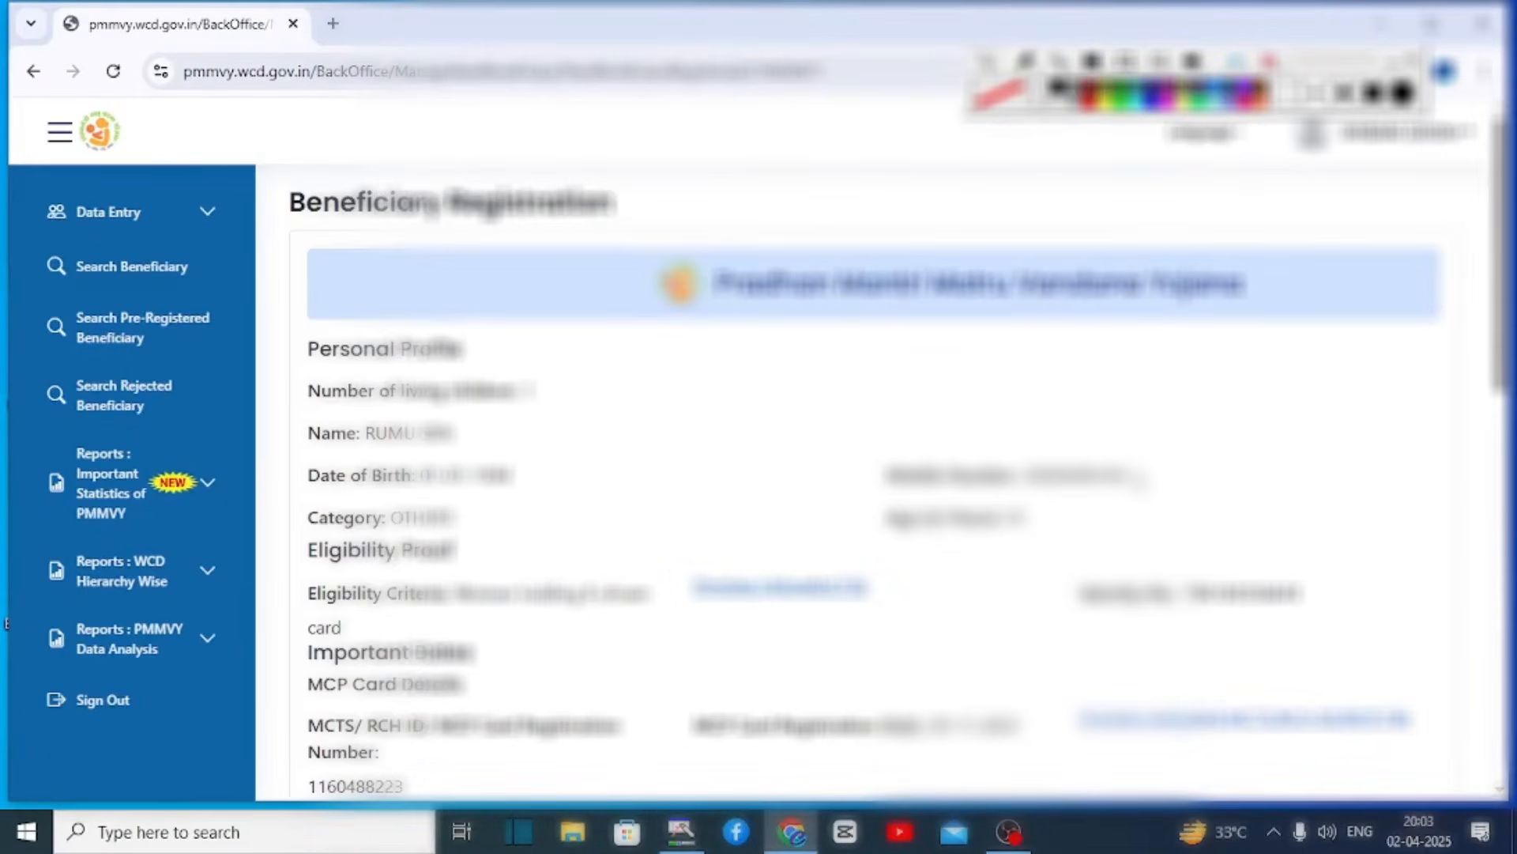
- Review the Beneficiary Registration summary, outline its Submit button in red, and submit the registration
{"action": "scroll", "coordinate": [877, 482], "scroll_direction": "down", "scroll_amount": 3}
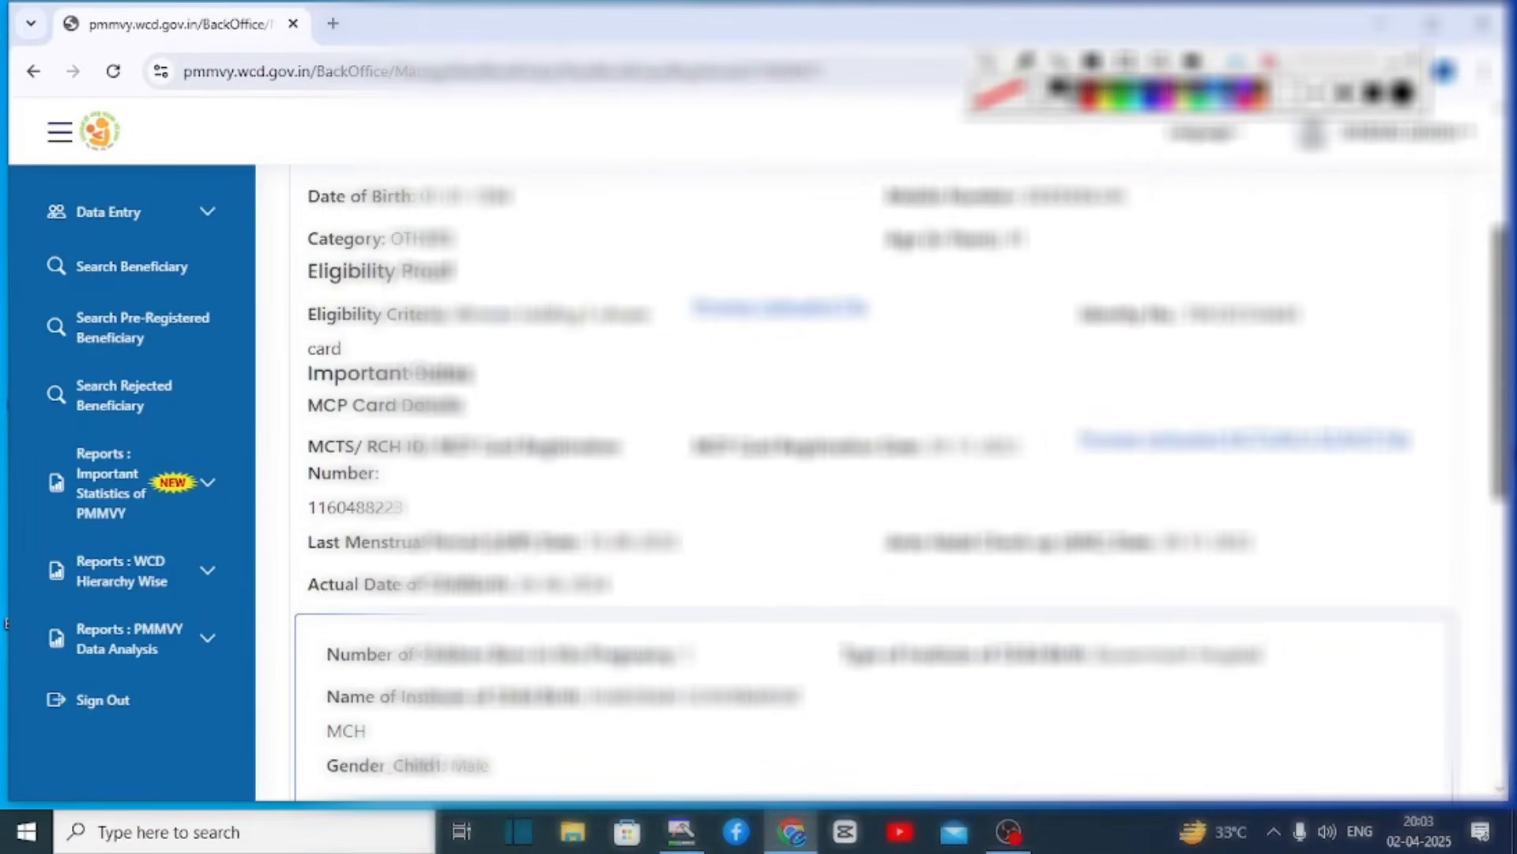
{"action": "scroll", "coordinate": [878, 482], "scroll_direction": "down", "scroll_amount": 1}
{"action": "left_click_drag", "start_coordinate": [859, 680], "coordinate": [966, 742]}
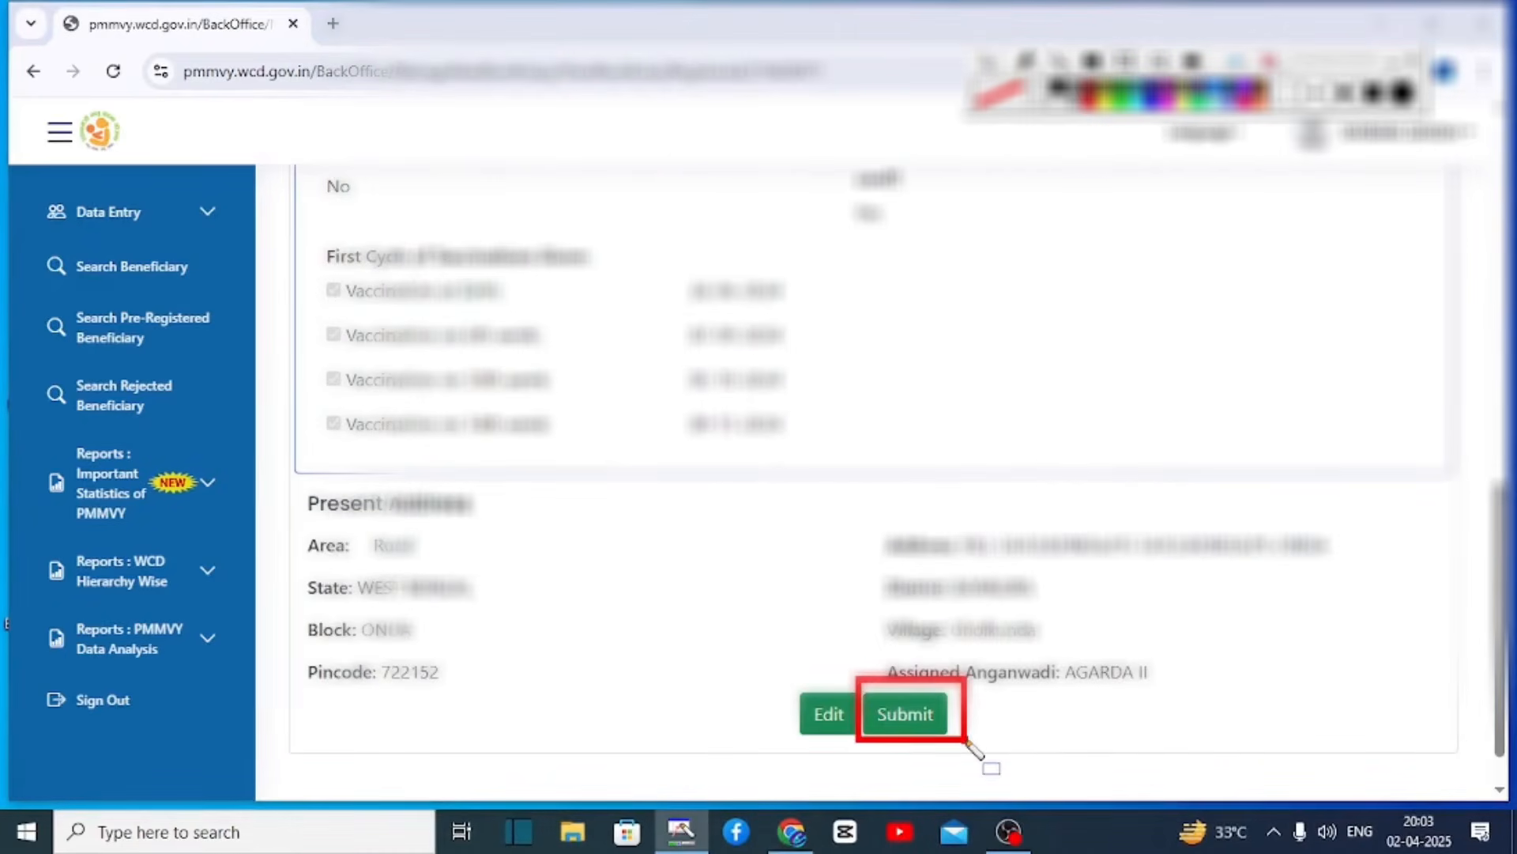
{"action": "left_click", "coordinate": [909, 712]}
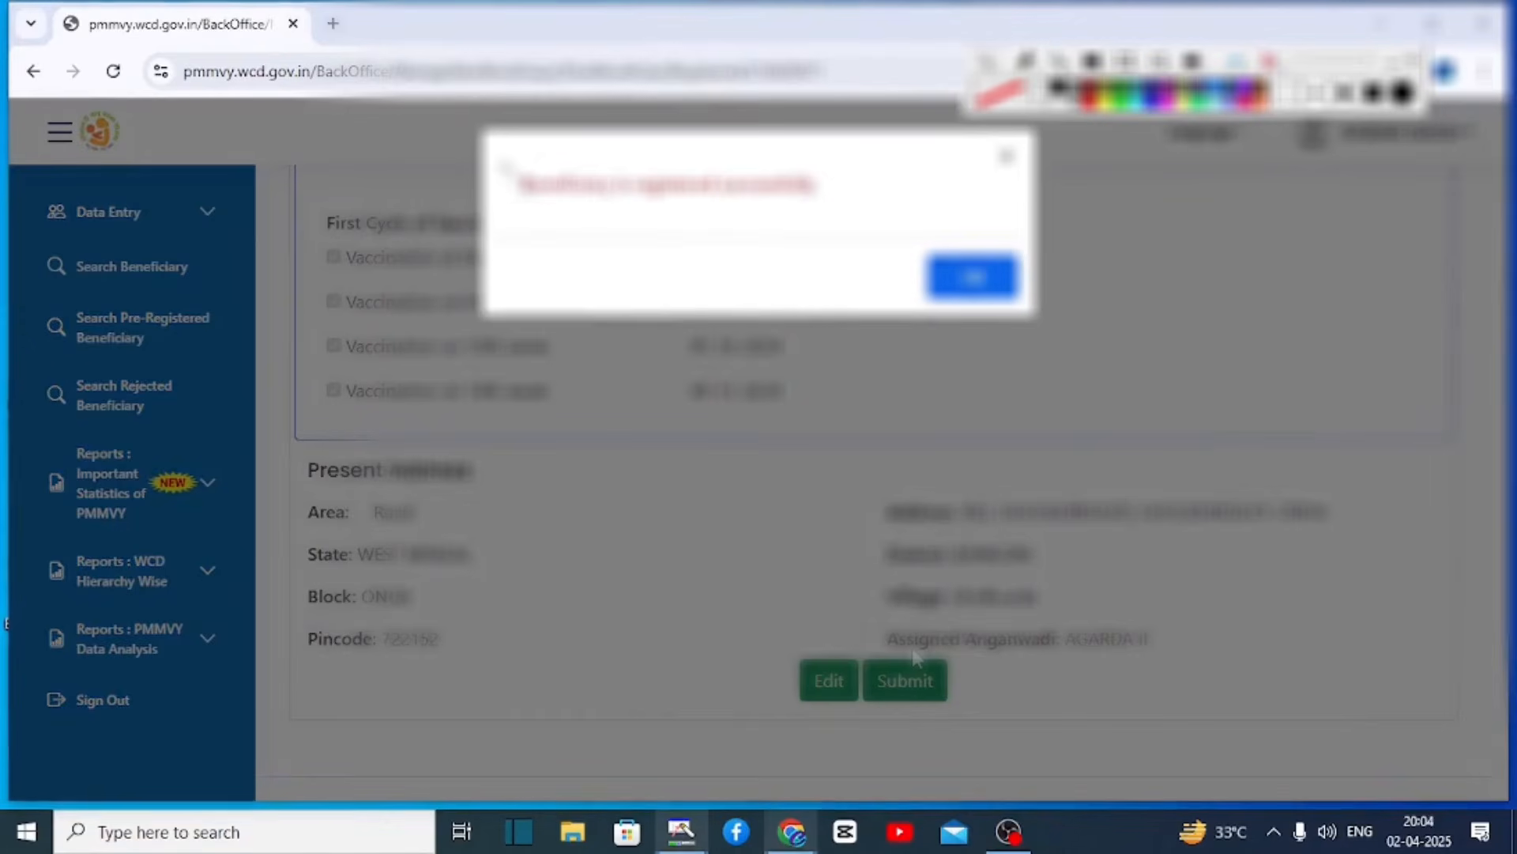
- Outline the registration confirmation message in red, remove the marking, and dismiss the message
{"action": "mouse_move", "coordinate": [497, 159]}
{"action": "left_mouse_down"}
{"action": "mouse_move", "coordinate": [711, 210]}
{"action": "mouse_move", "coordinate": [861, 217]}
{"action": "left_mouse_up"}
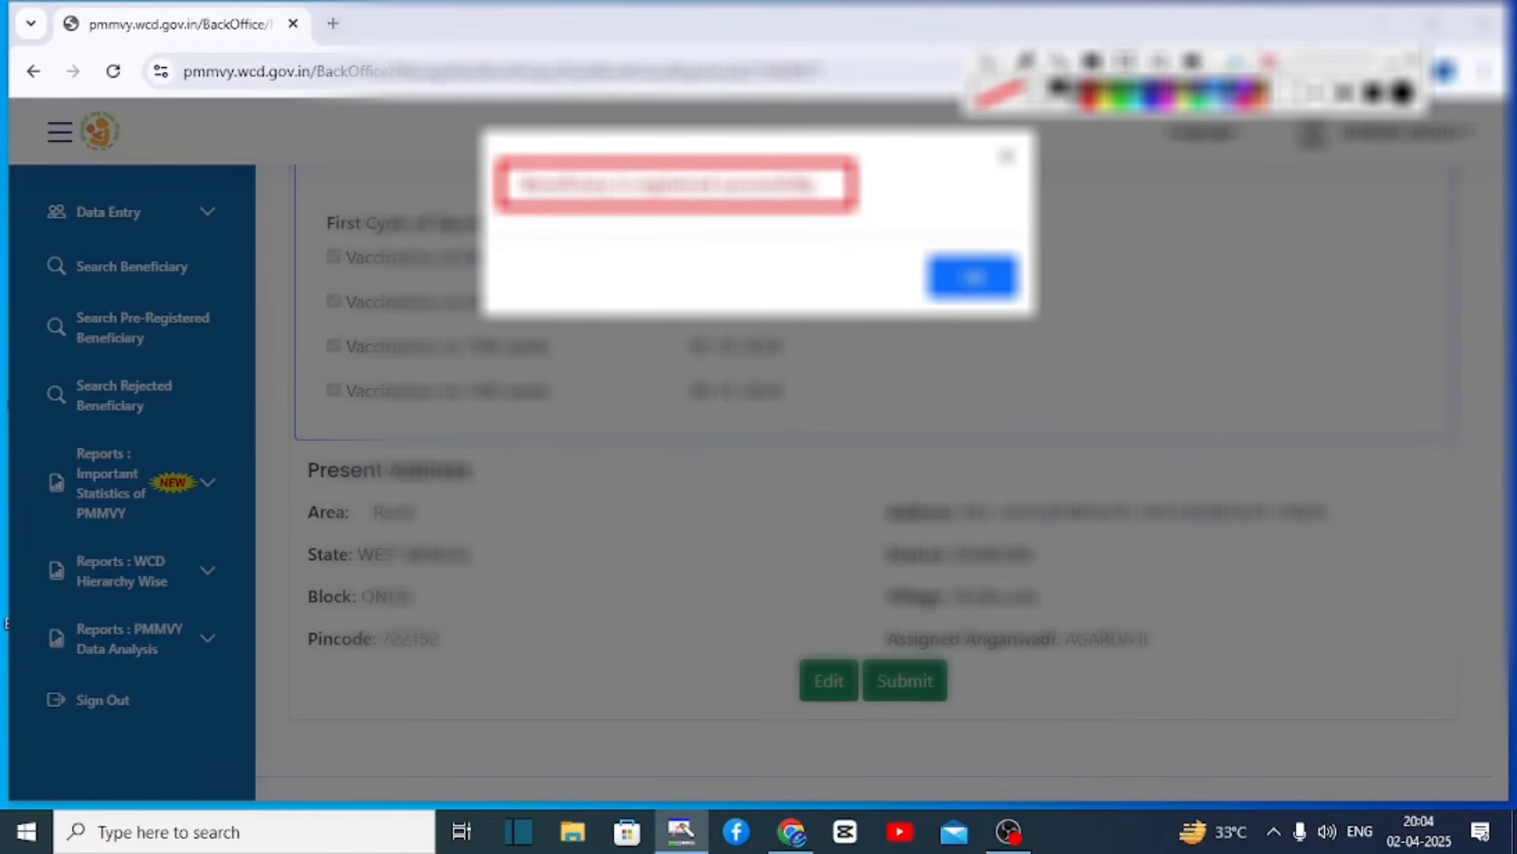
{"action": "left_click", "coordinate": [1270, 63]}
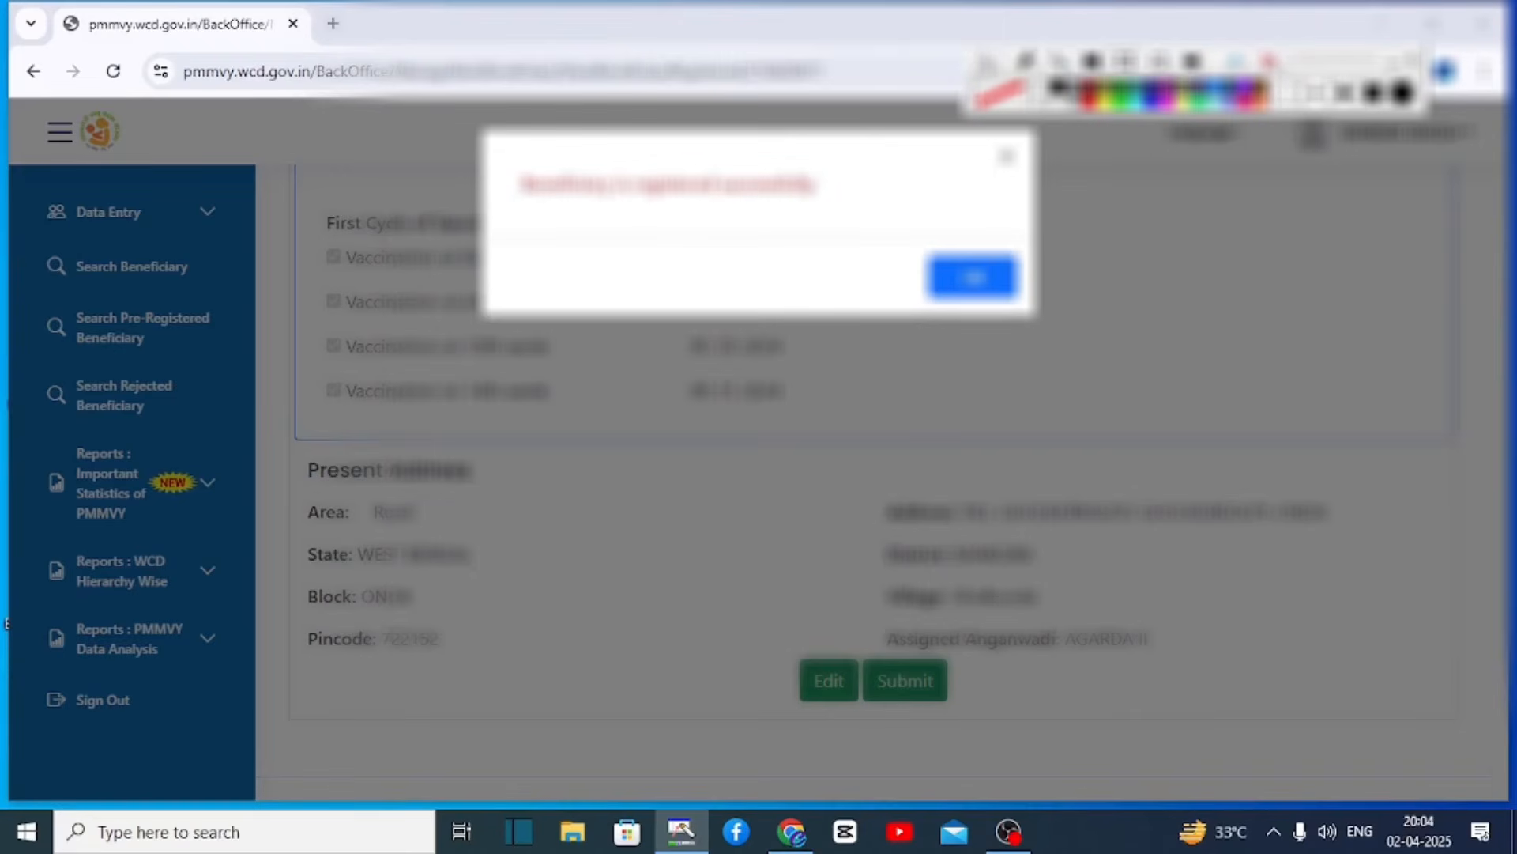
{"action": "left_click", "coordinate": [973, 277]}
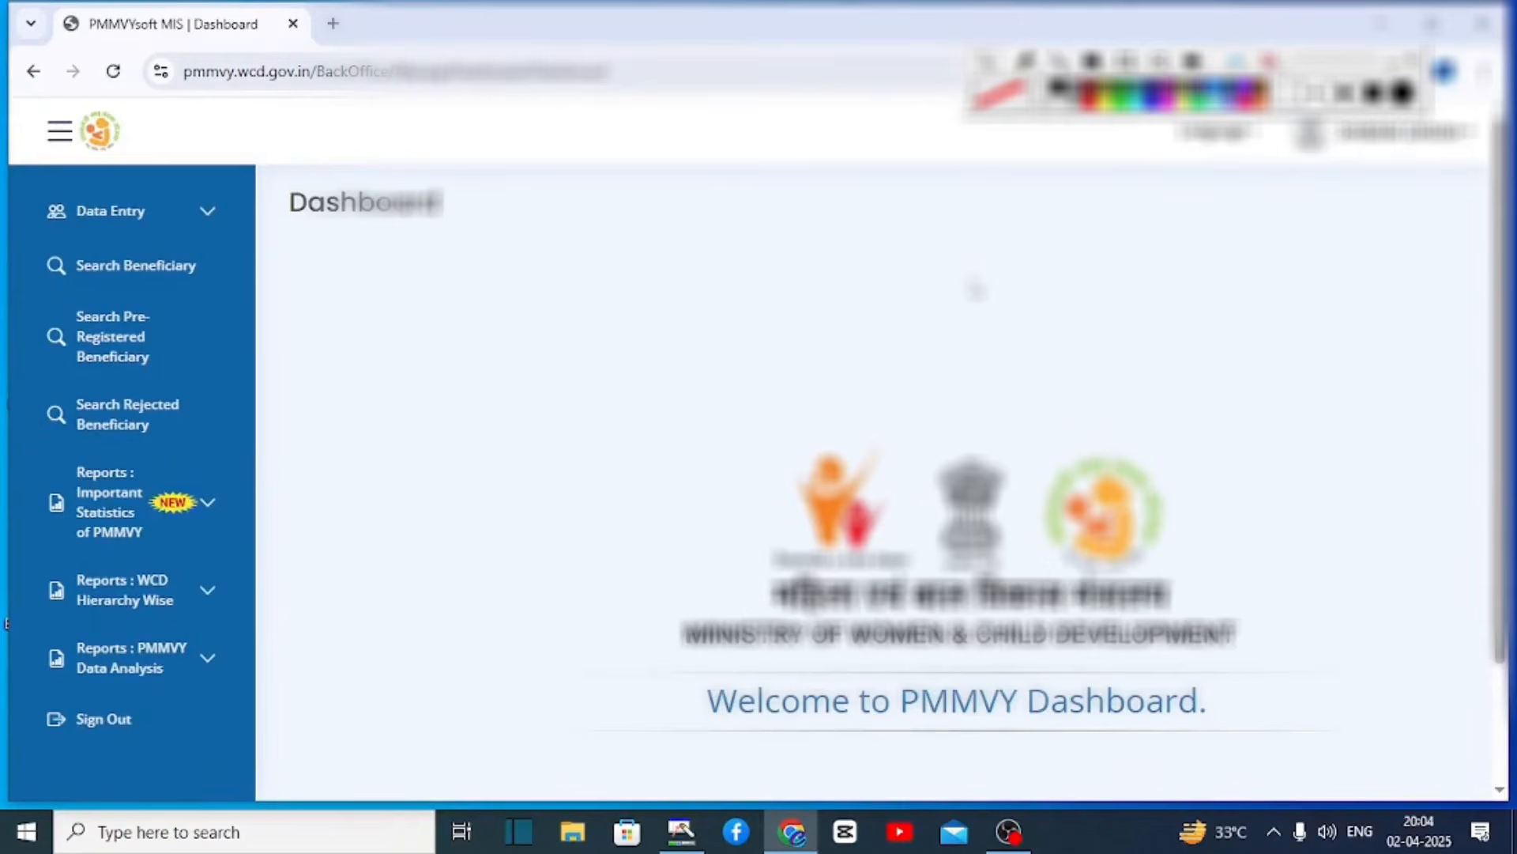
- Outline the Search Beneficiary entry in red and open the Search Beneficiary page
{"action": "left_click_drag", "start_coordinate": [24, 242], "coordinate": [247, 288]}
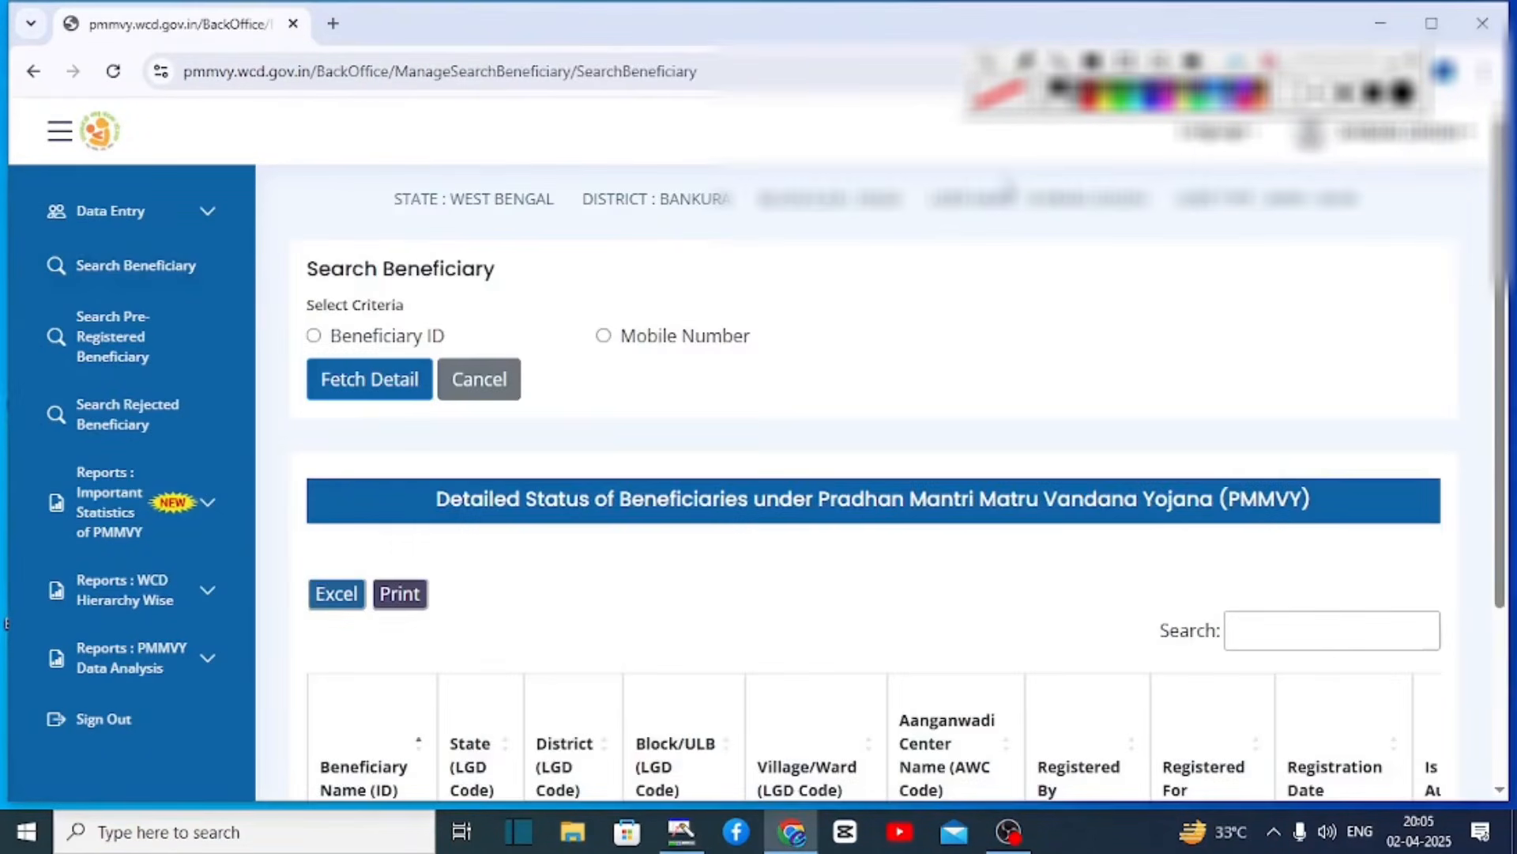
- Outline the Mobile Number search criterion in red, select it, and outline the mobile number field and Fetch Detail button
{"action": "mouse_move", "coordinate": [555, 314]}
{"action": "left_mouse_down"}
{"action": "mouse_move", "coordinate": [619, 351]}
{"action": "mouse_move", "coordinate": [792, 366]}
{"action": "left_mouse_up"}
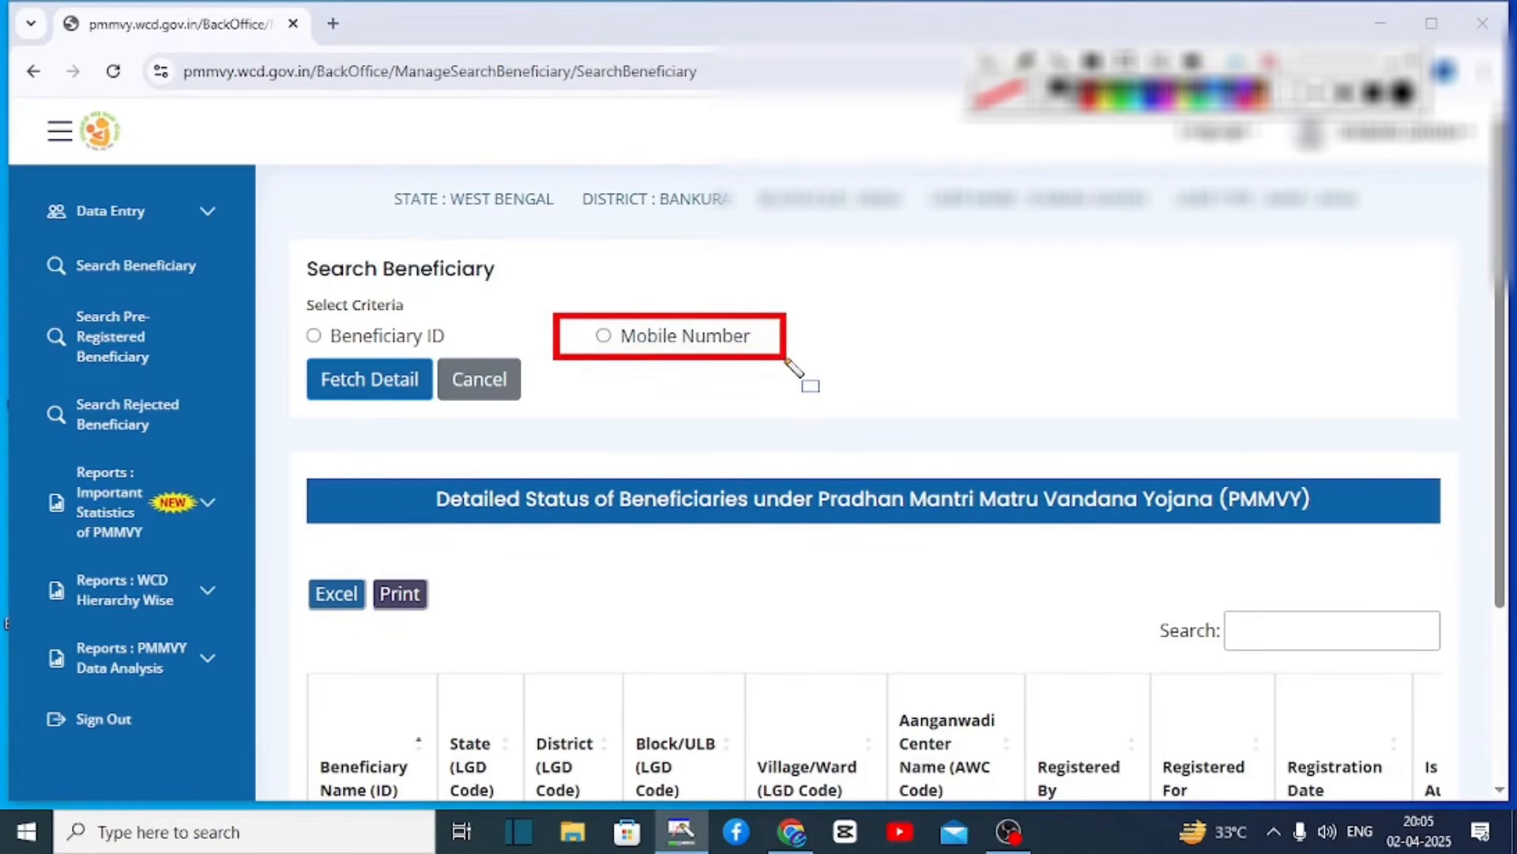
{"action": "left_click", "coordinate": [603, 335]}
{"action": "left_click_drag", "start_coordinate": [298, 380], "coordinate": [506, 418]}
{"action": "left_click_drag", "start_coordinate": [299, 427], "coordinate": [417, 473]}
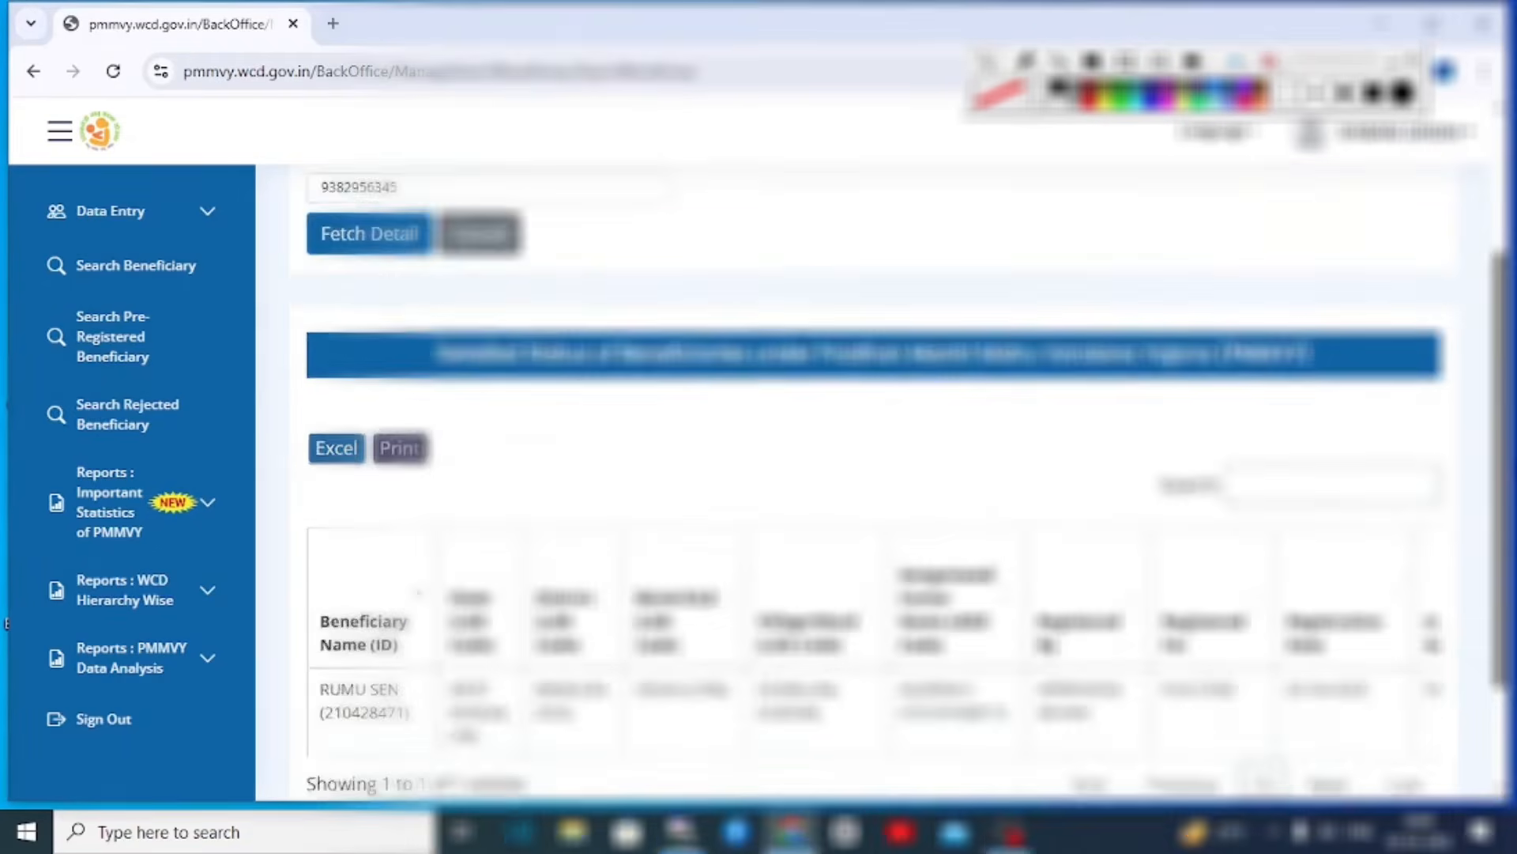
- Outline the fetched beneficiary's record in the Detailed Status of Beneficiaries table in red
{"action": "scroll", "coordinate": [869, 474], "scroll_direction": "down", "scroll_amount": 2}
{"action": "mouse_move", "coordinate": [298, 387]}
{"action": "left_mouse_down"}
{"action": "mouse_move", "coordinate": [678, 618]}
{"action": "mouse_move", "coordinate": [1426, 634]}
{"action": "left_mouse_up"}
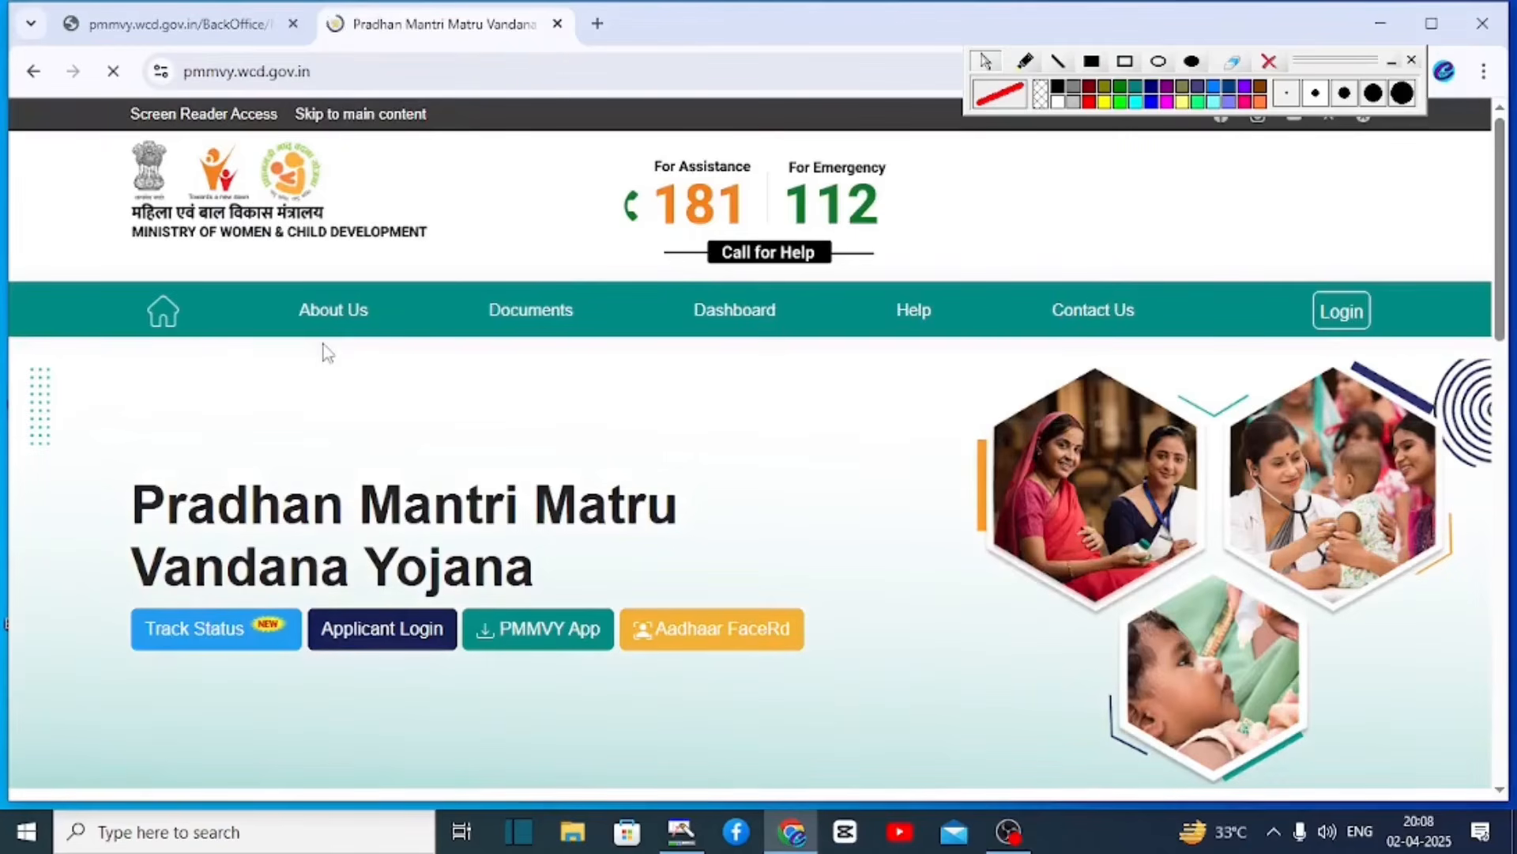
- Outline Track Status on the PMMVY public home page in red and open the Track Application Status page
{"action": "left_click_drag", "start_coordinate": [265, 592], "coordinate": [302, 658]}
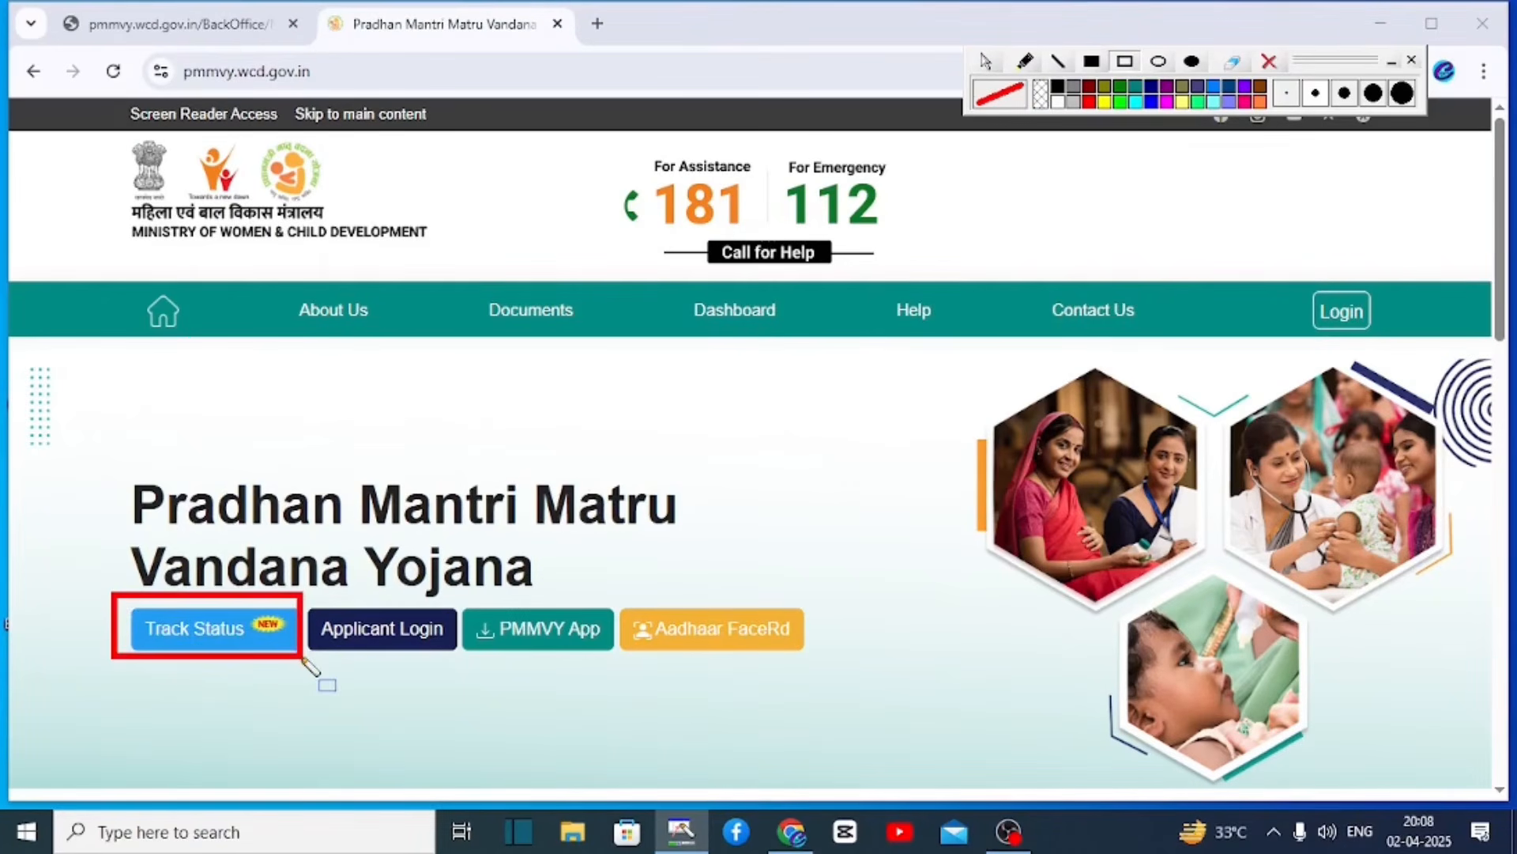
{"action": "left_click", "coordinate": [291, 641]}
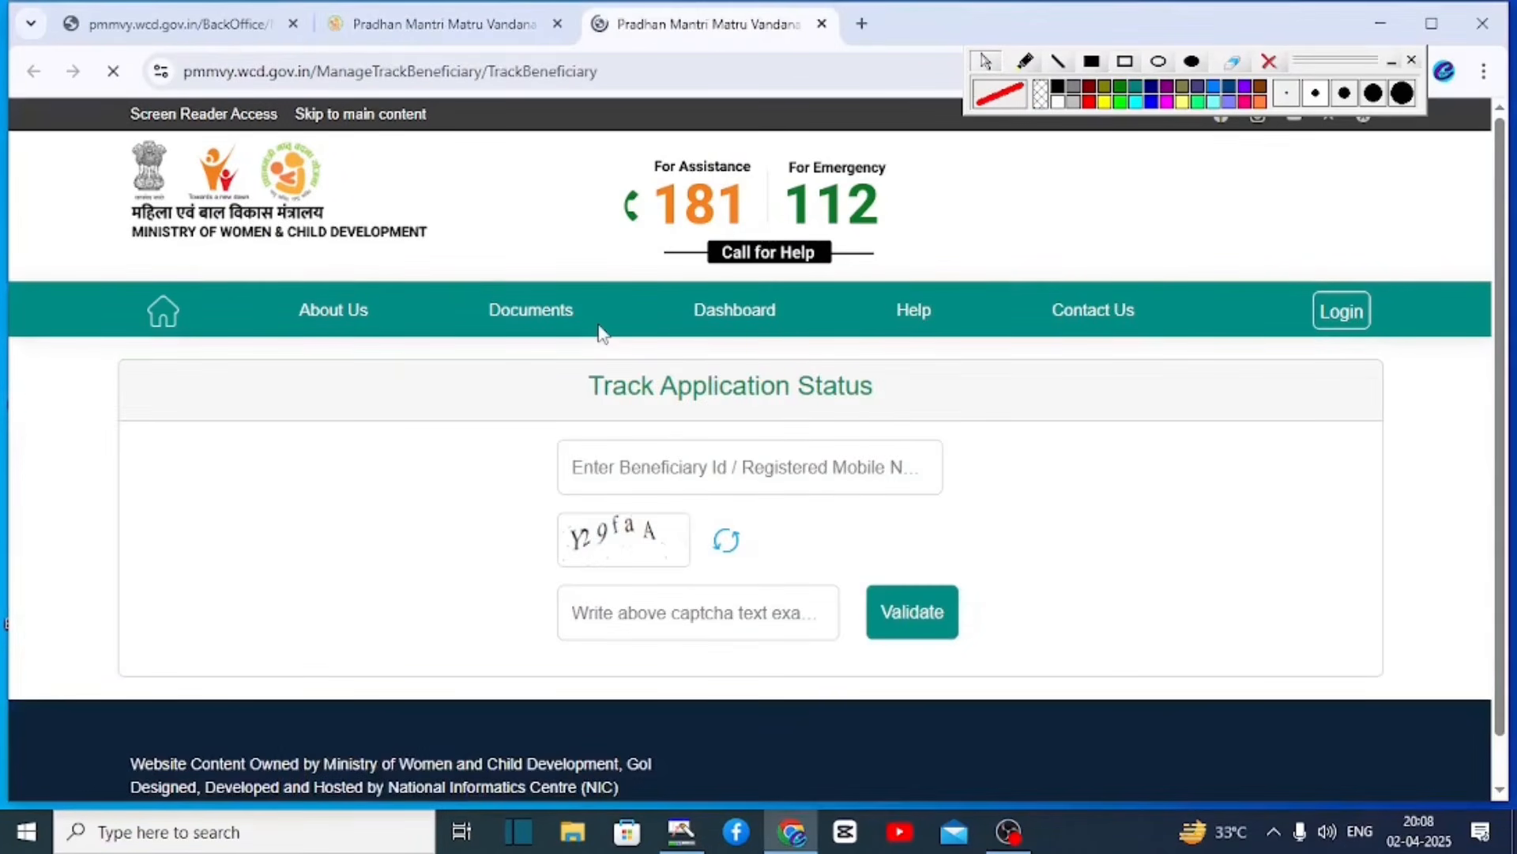
- Outline the Beneficiary Id / Registered Mobile Number field, captcha field and Validate button in red, and validate the completed tracking form
{"action": "mouse_move", "coordinate": [545, 433]}
{"action": "left_mouse_down"}
{"action": "mouse_move", "coordinate": [786, 491]}
{"action": "mouse_move", "coordinate": [942, 504]}
{"action": "left_mouse_up"}
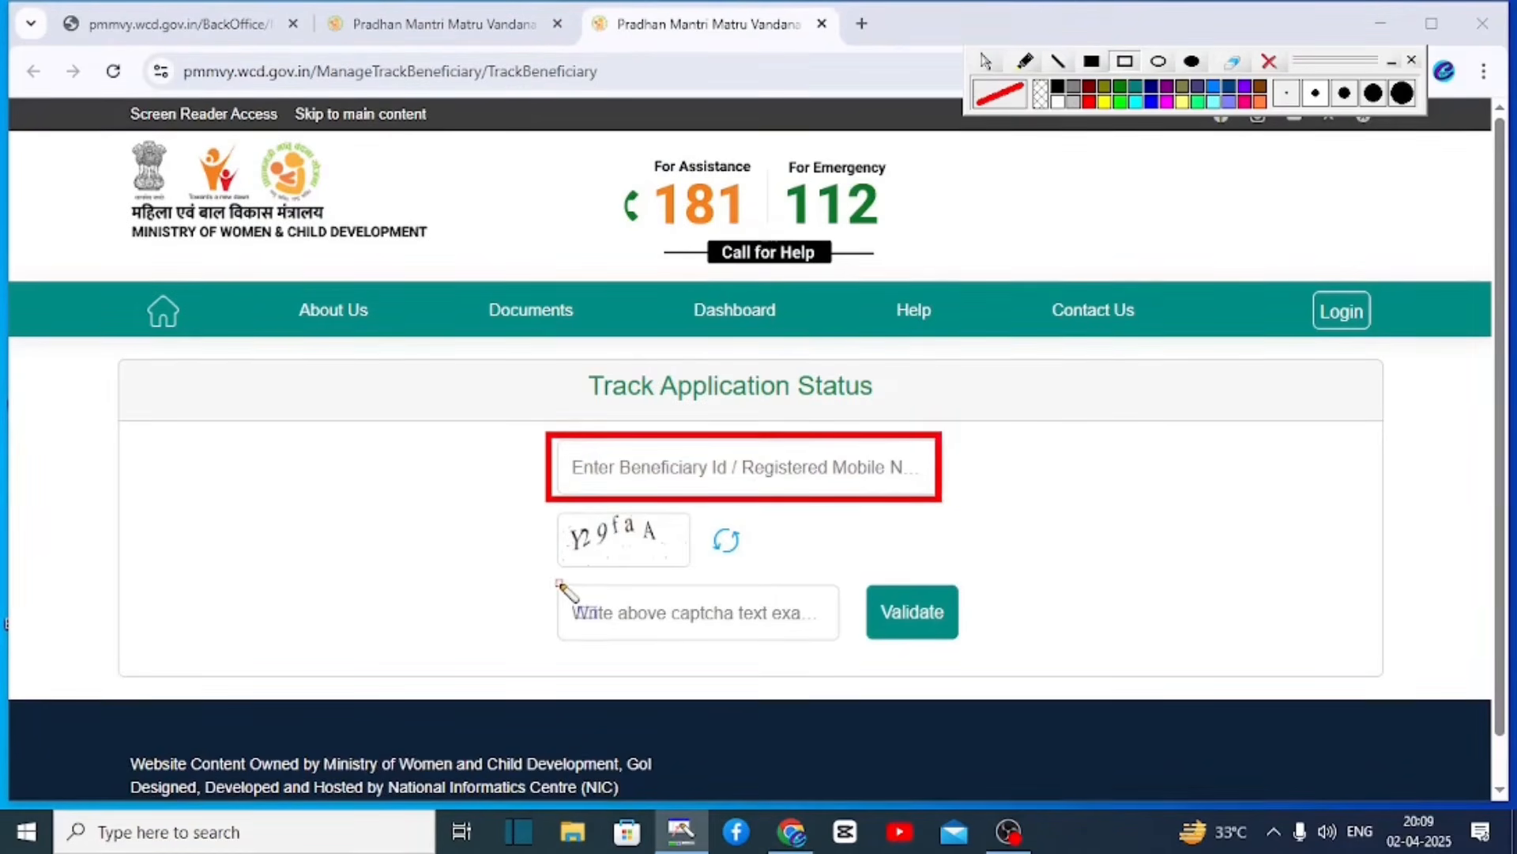
{"action": "left_click_drag", "start_coordinate": [557, 582], "coordinate": [778, 637]}
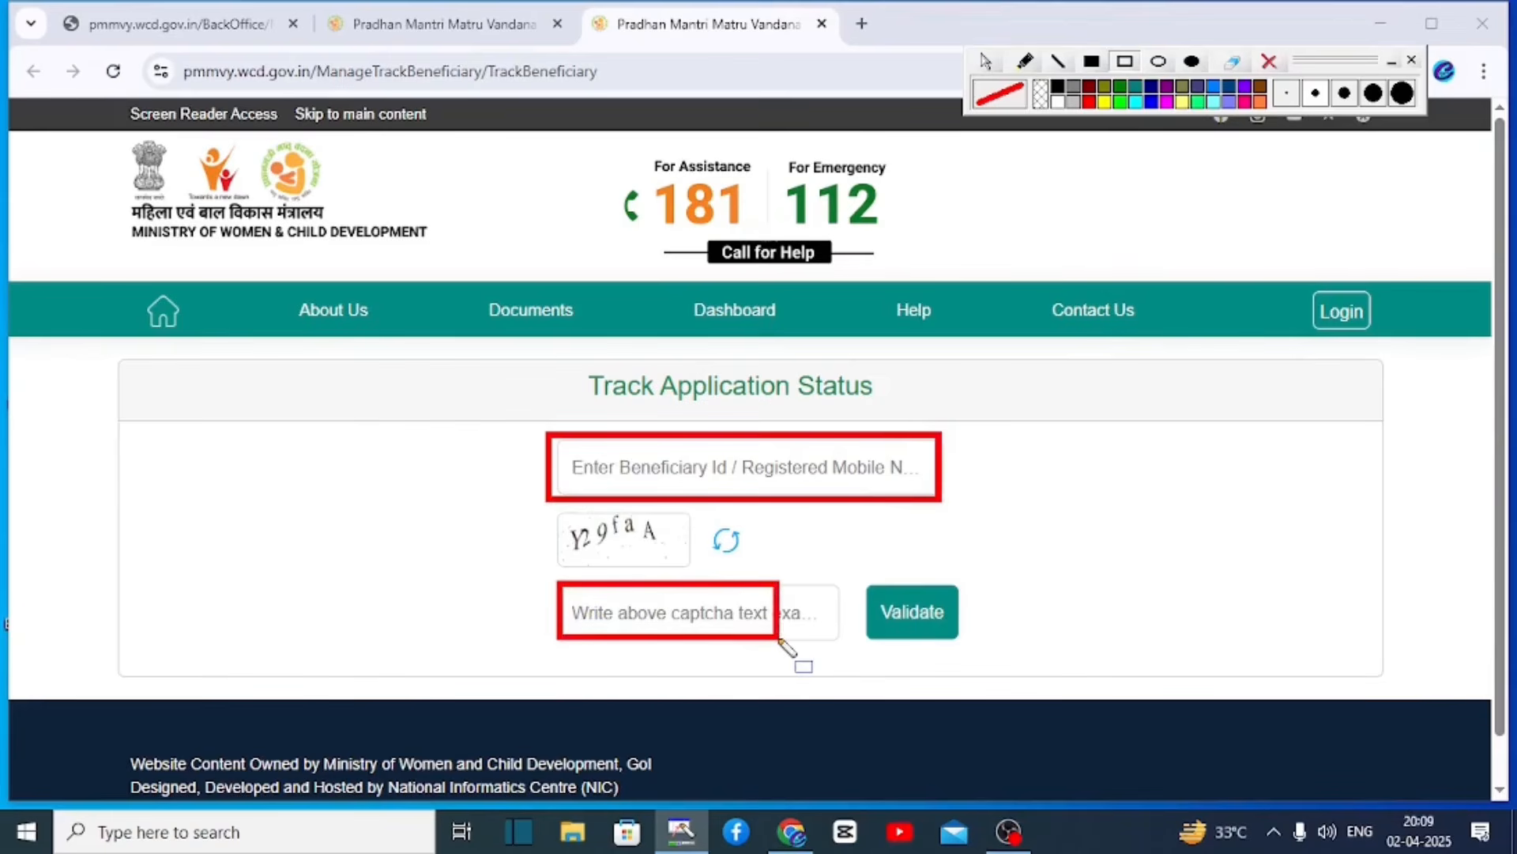
{"action": "left_click_drag", "start_coordinate": [857, 569], "coordinate": [979, 646]}
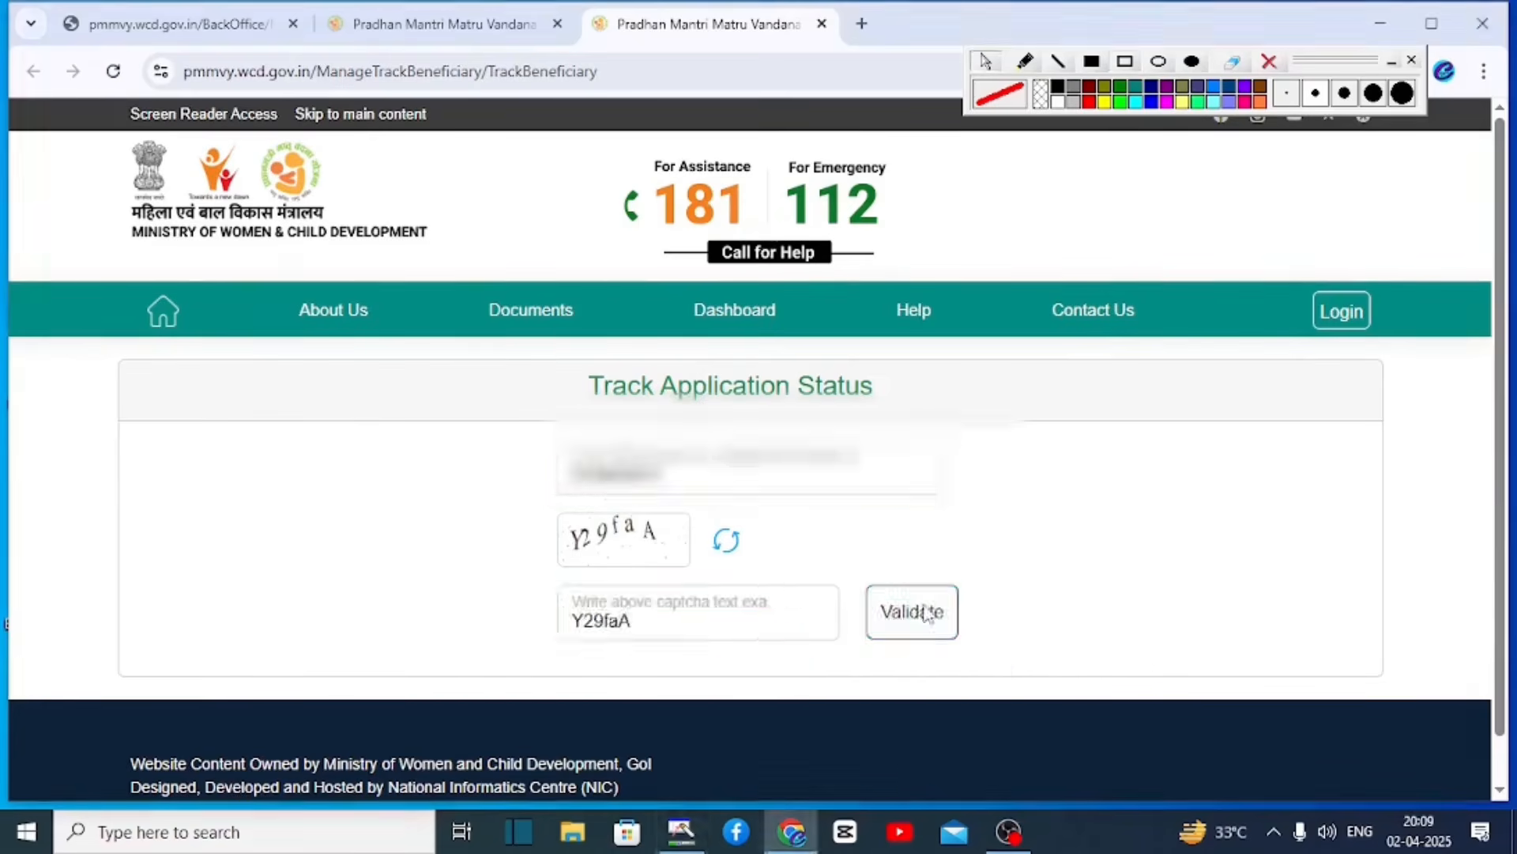
{"action": "left_click", "coordinate": [909, 613]}
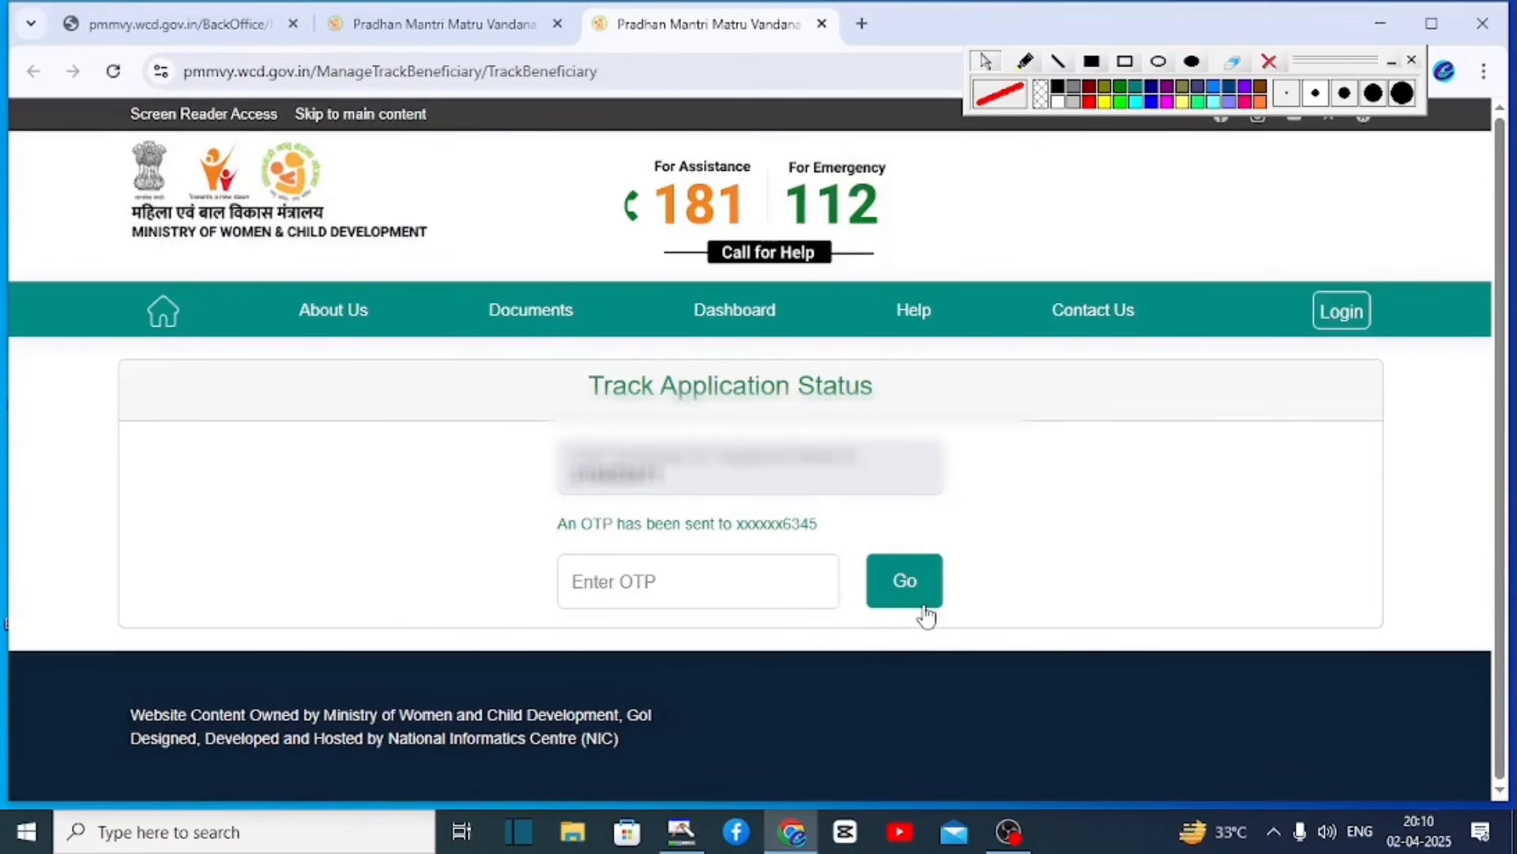
- Outline the Enter OTP field and the Go button of the Track Application Status form in red
{"action": "left_click", "coordinate": [1125, 61]}
{"action": "left_click_drag", "start_coordinate": [541, 544], "coordinate": [775, 616]}
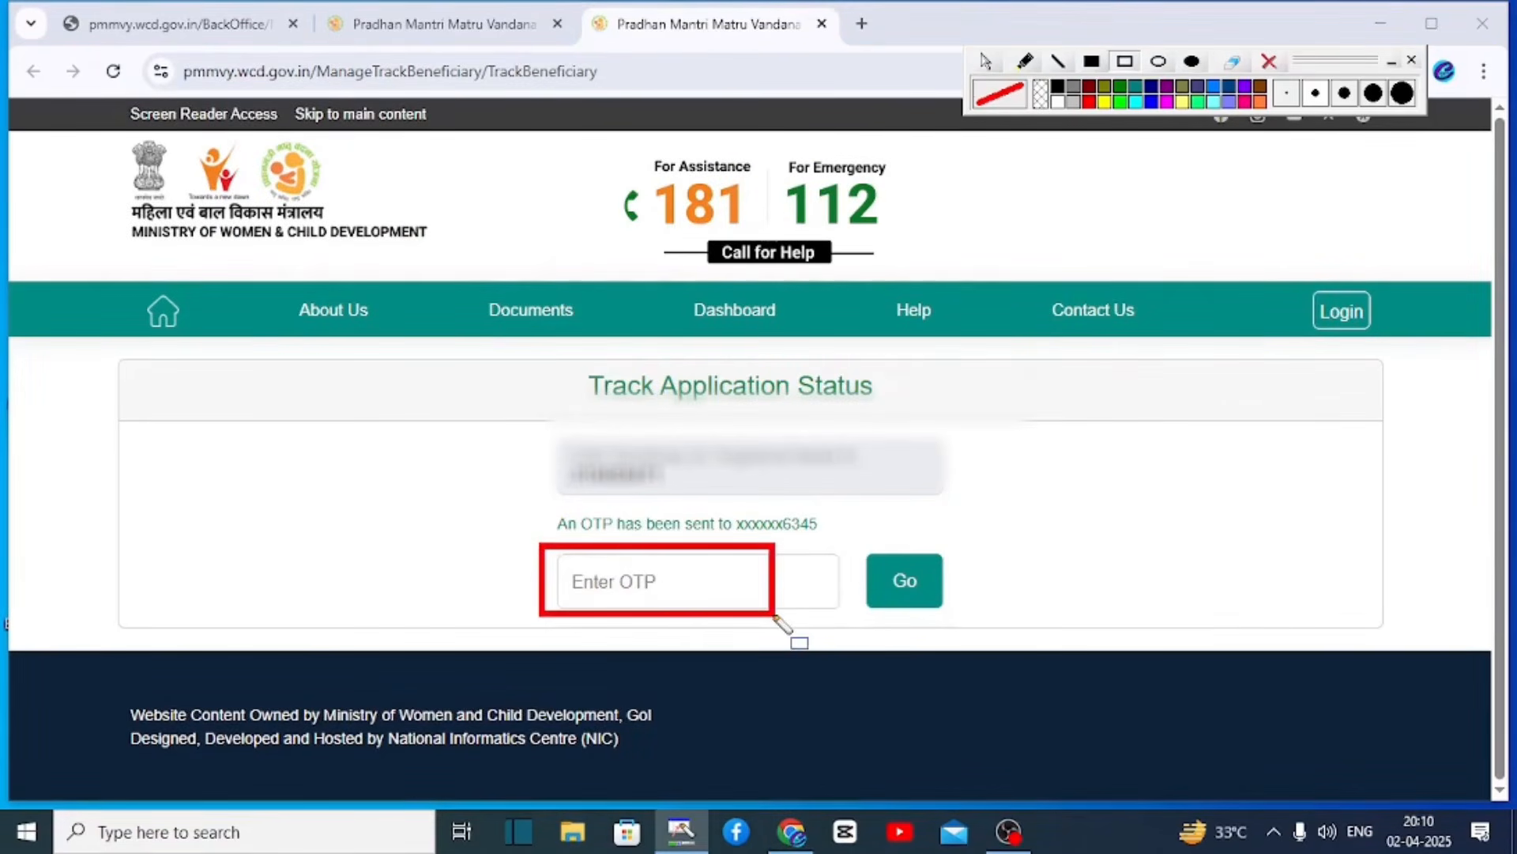
{"action": "left_click_drag", "start_coordinate": [858, 538], "coordinate": [948, 621]}
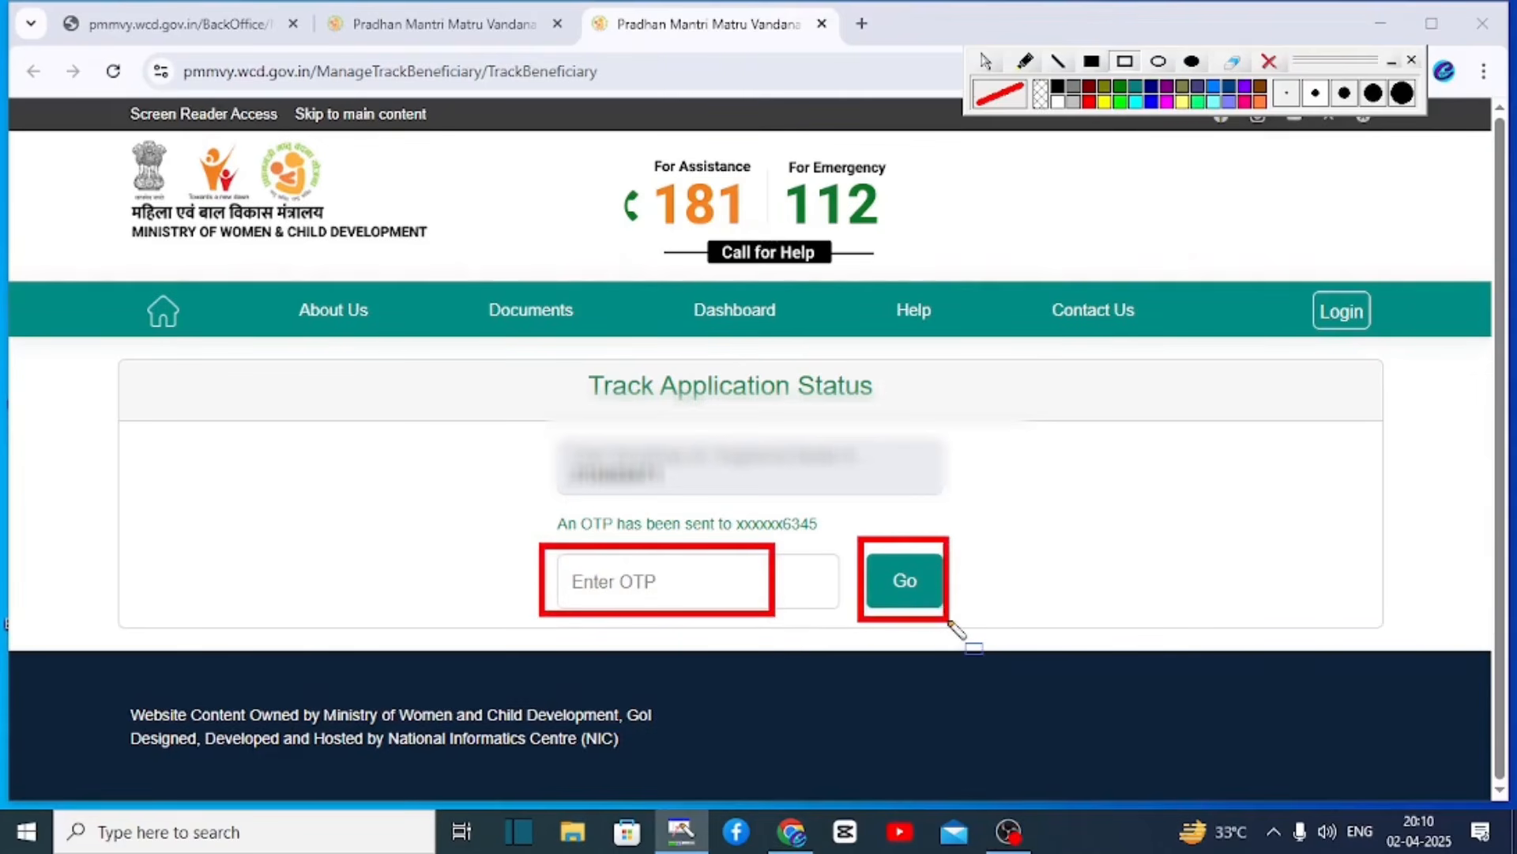